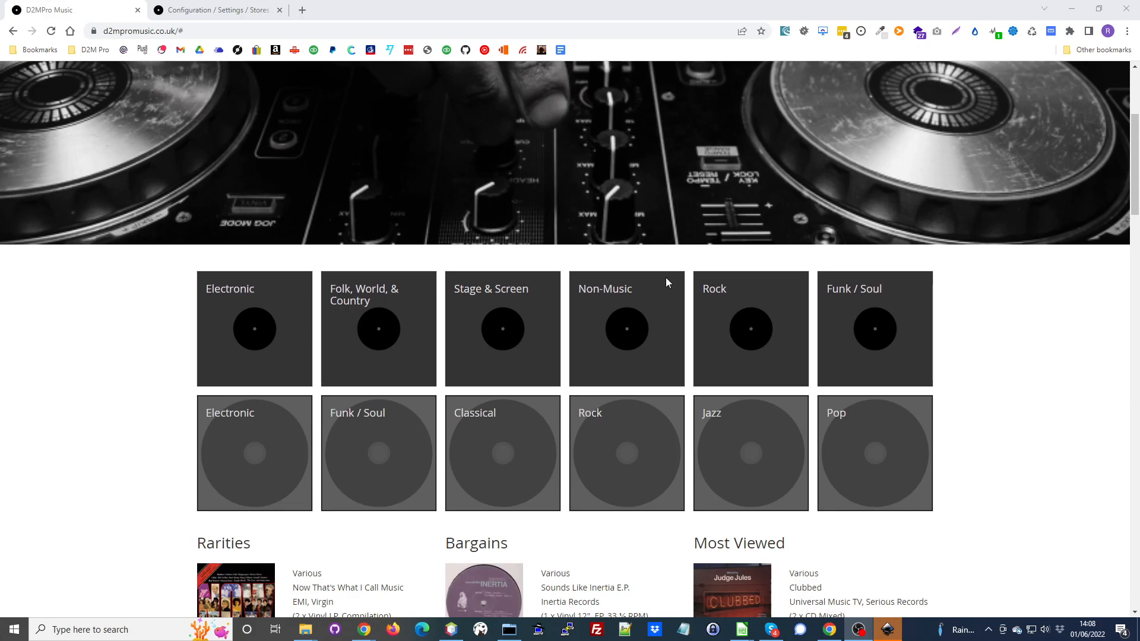
- Open the product page of Indeep's Last Night A D.J. Saved My Life from the Latest Vinyl: Electronic section
scroll(661, 293, "down", 4)
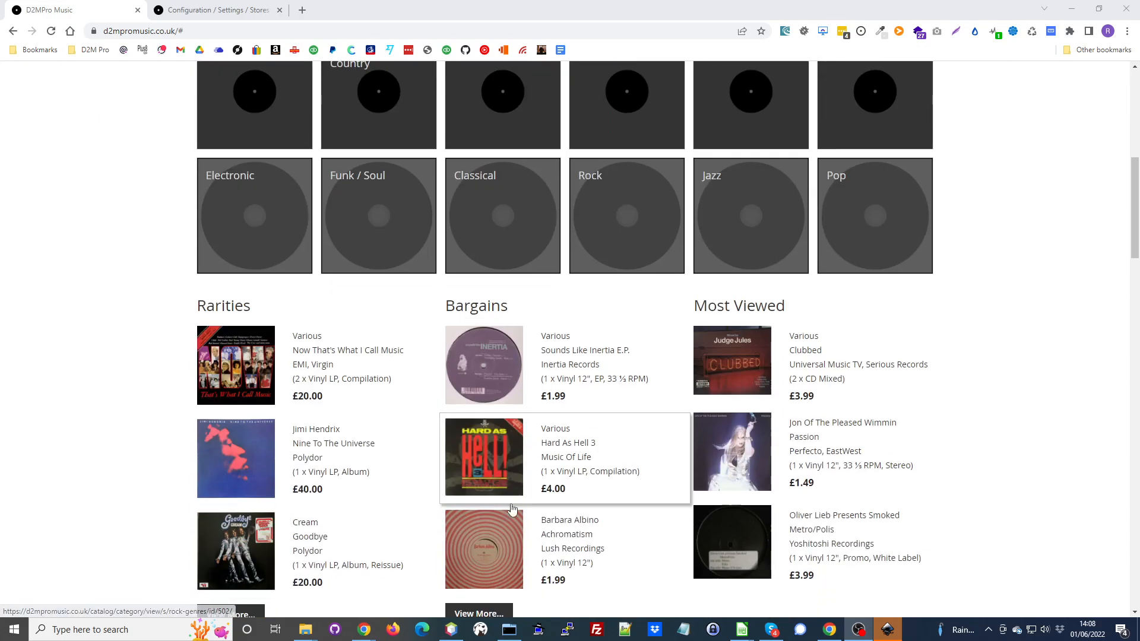
scroll(501, 369, "down", 4)
scroll(494, 407, "down", 3)
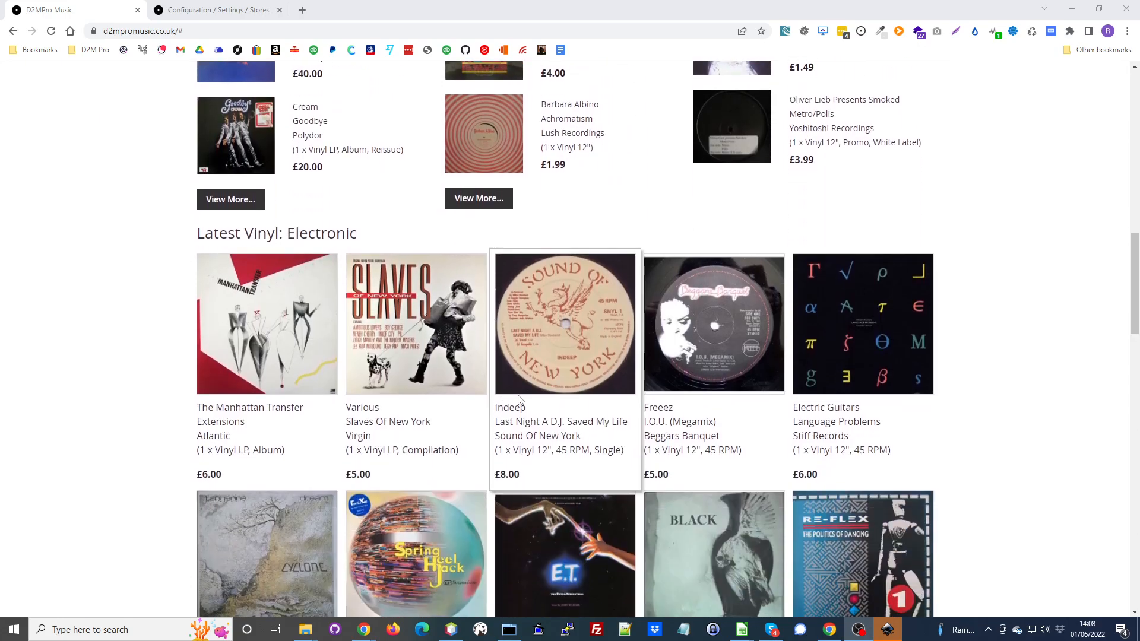
left_click(575, 362)
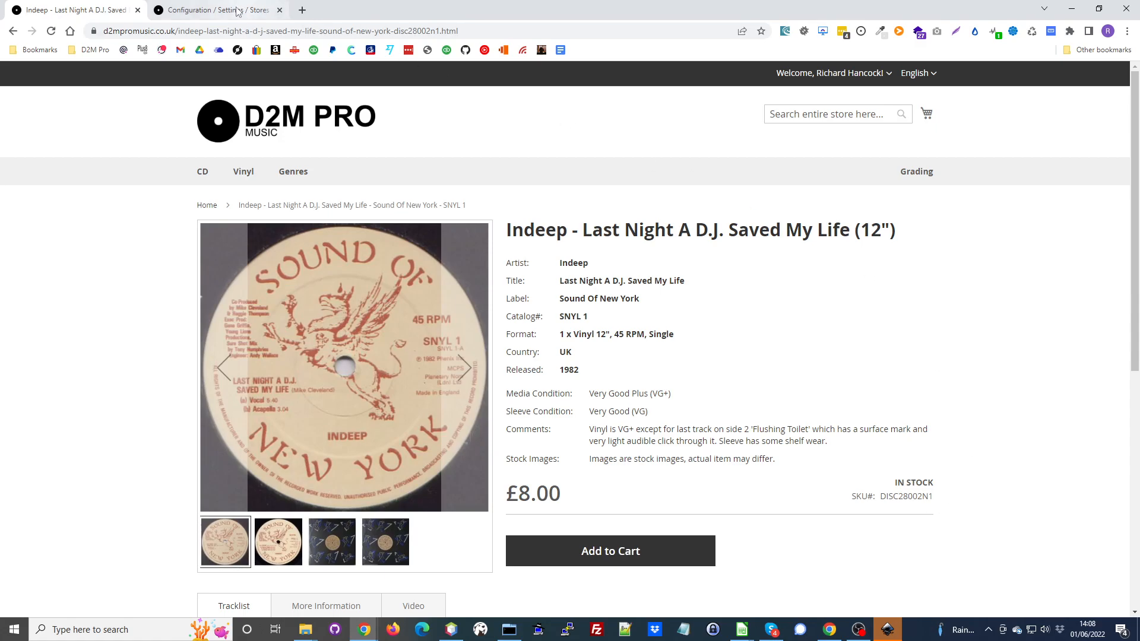
- Switch to the Magento store configuration, open the D2M Pro Frontend Settings and choose Use Magento Cart for Add To Cart
left_click(195, 12)
left_click(105, 220)
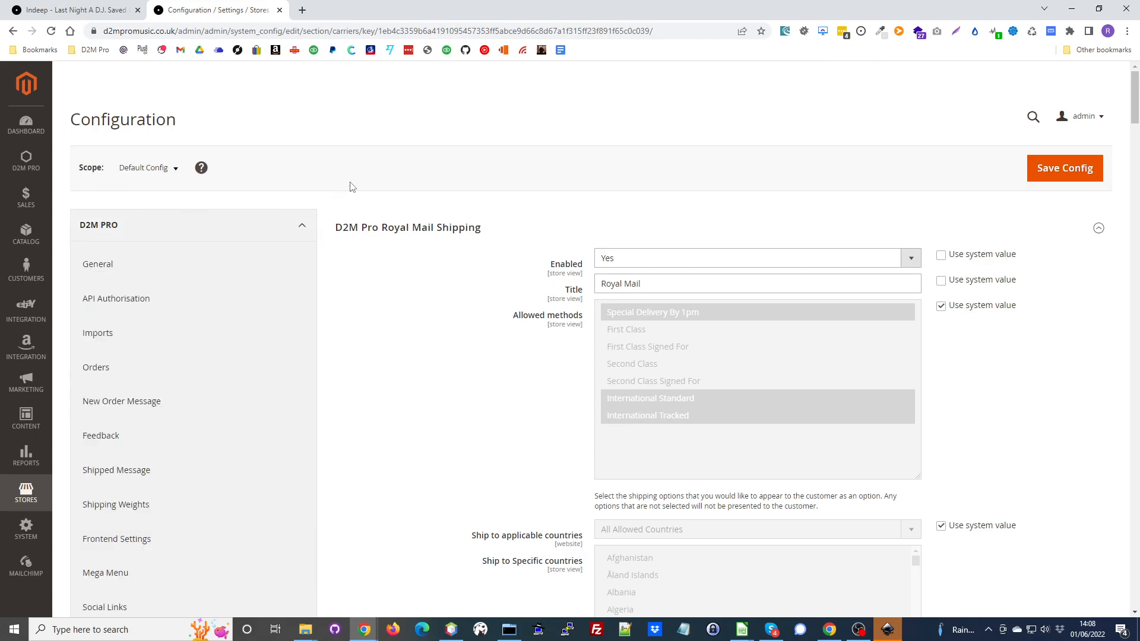
left_click(25, 492)
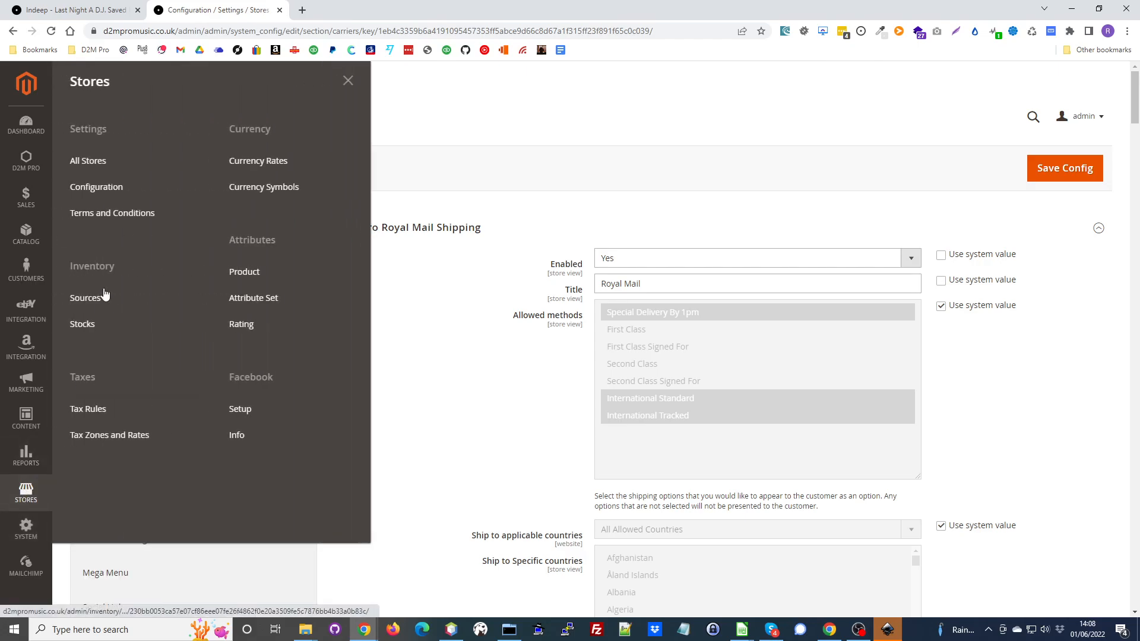
left_click(531, 109)
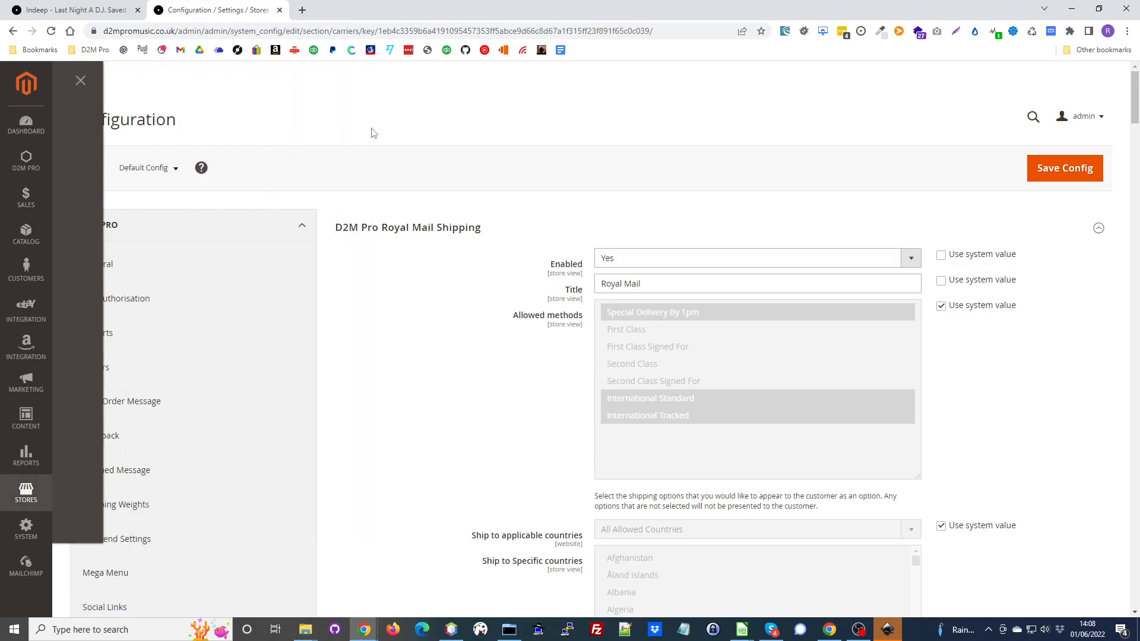
left_click(124, 231)
left_click(124, 231)
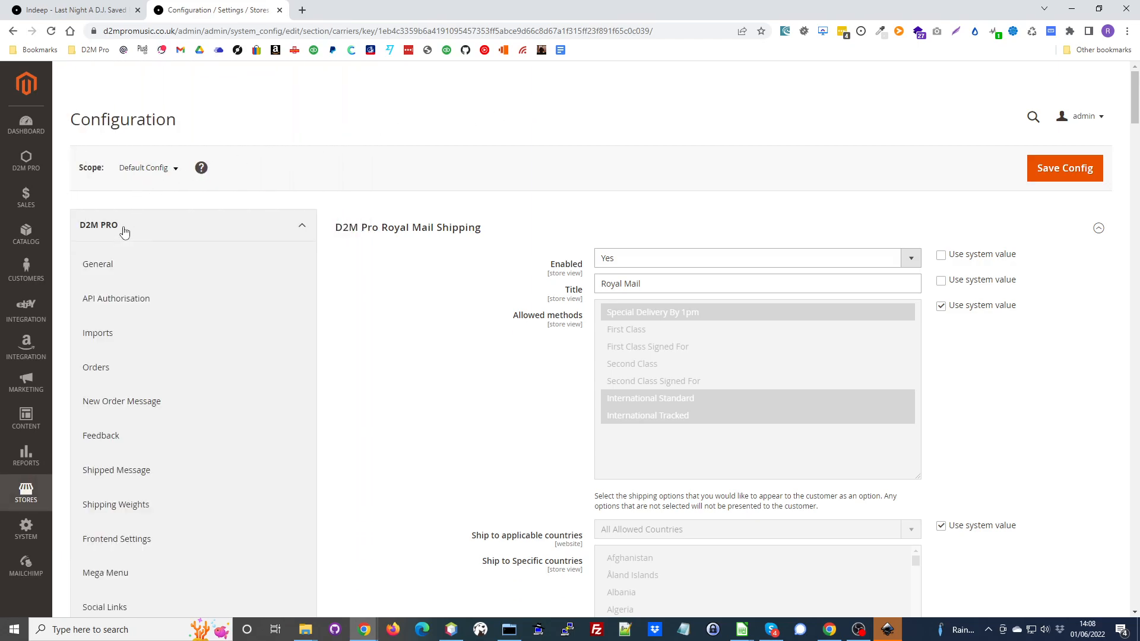
scroll(107, 231, "down", 4)
left_click(105, 302)
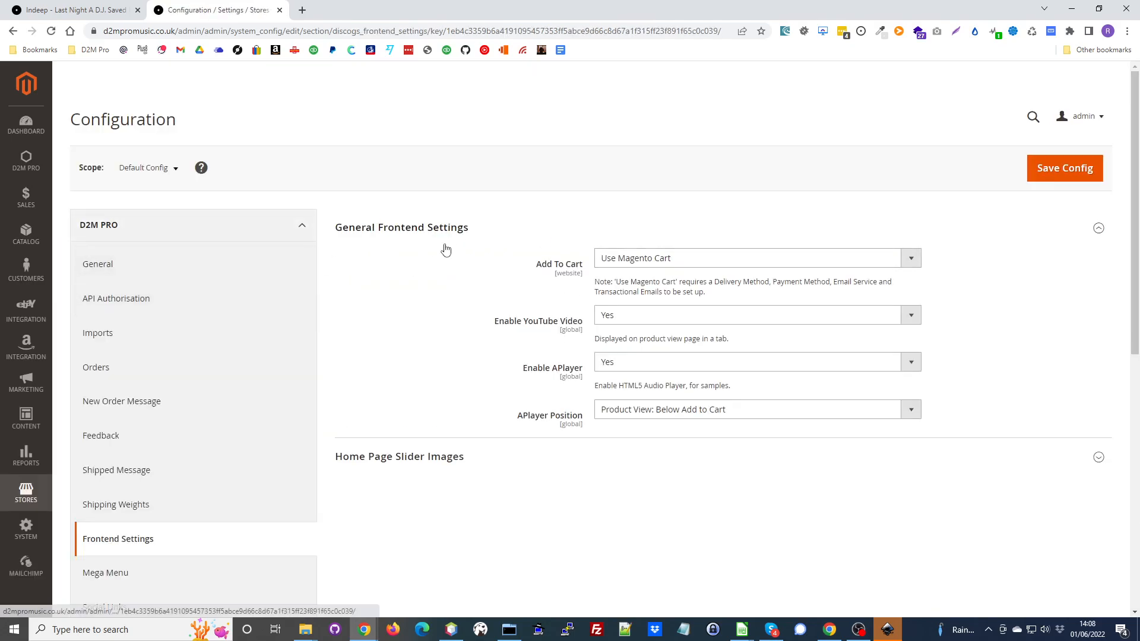
left_click(911, 260)
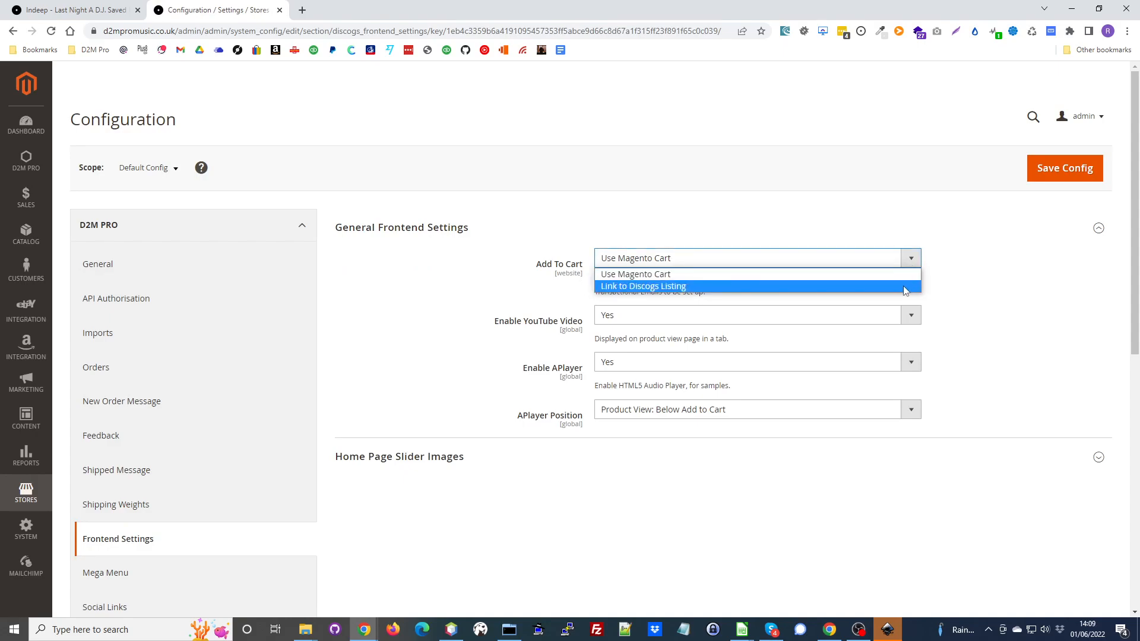
left_click(906, 277)
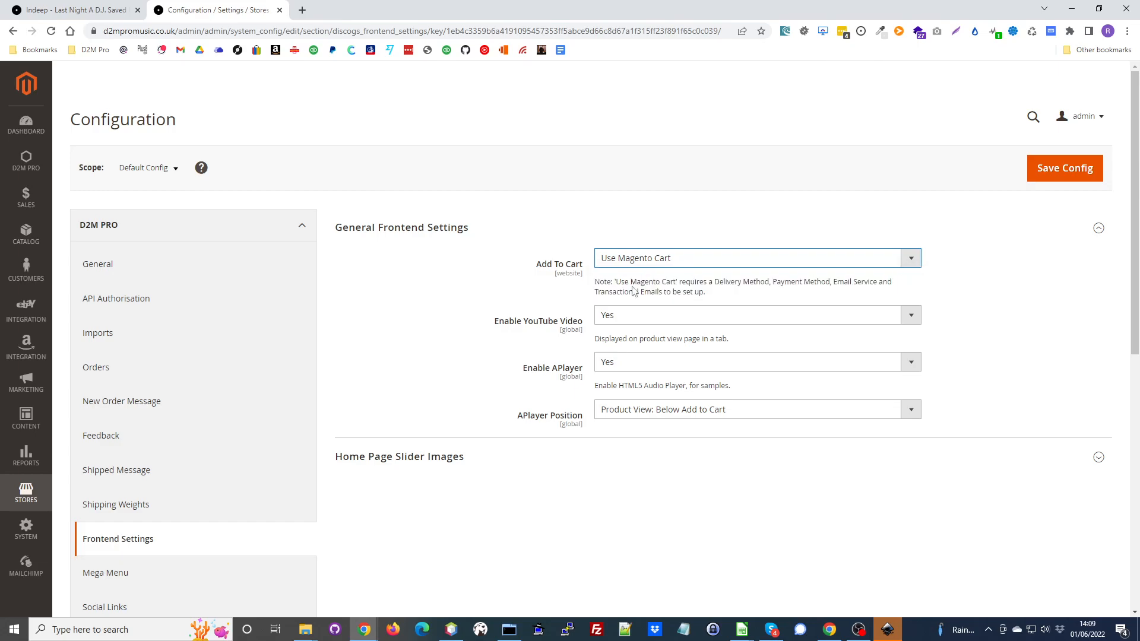
- Add the Indeep record to the cart on the storefront and check the shipping cost on the full shopping cart page
left_click(89, 11)
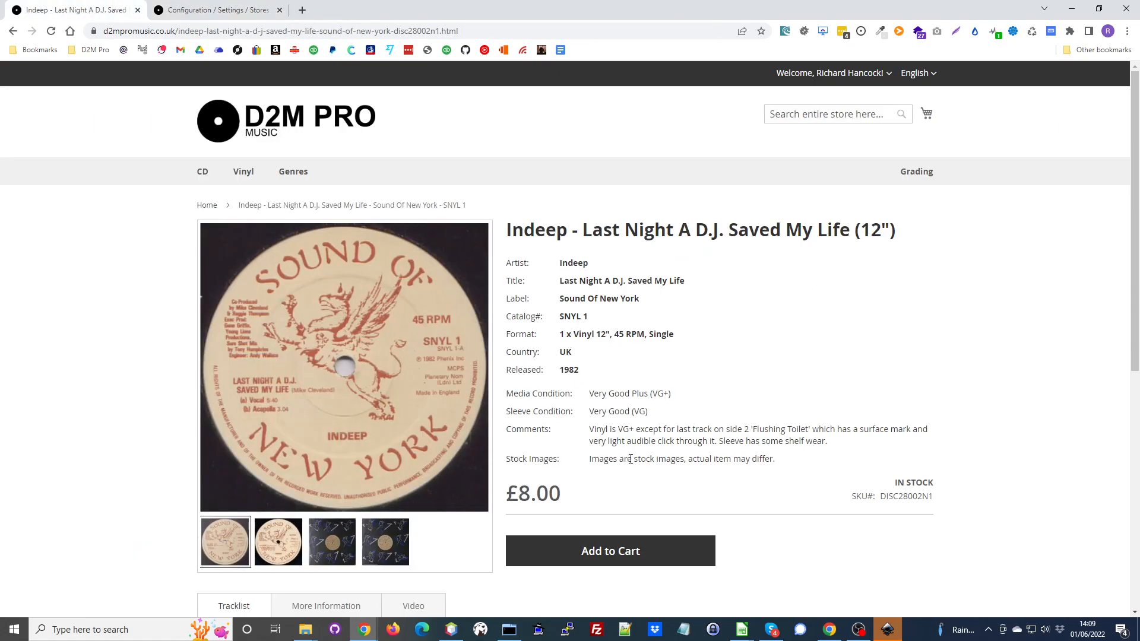
left_click(659, 537)
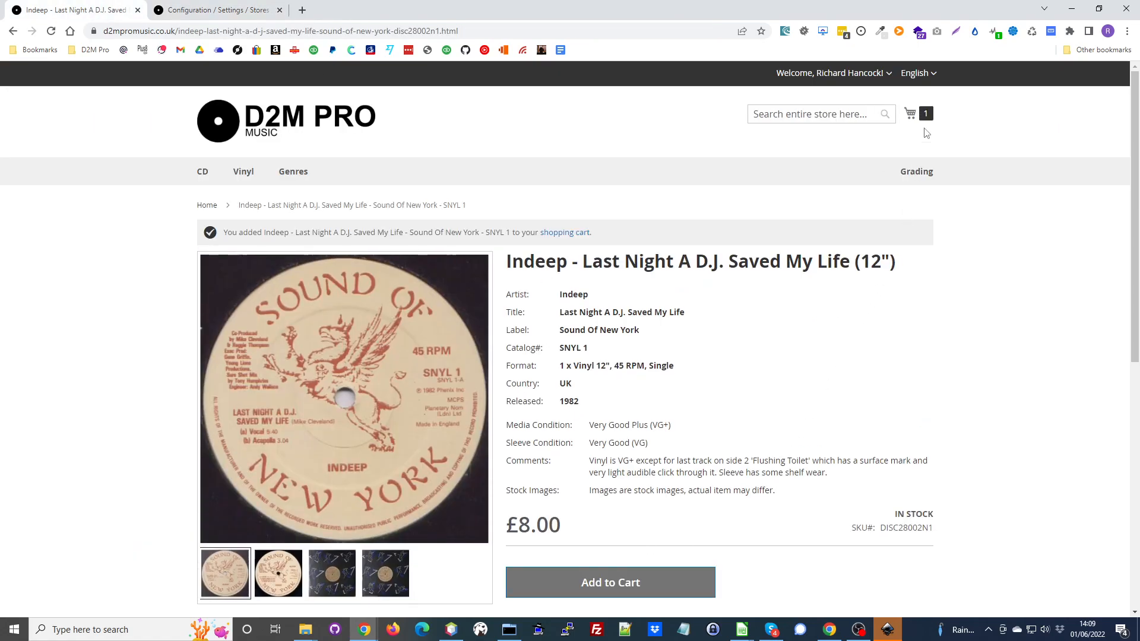
left_click(927, 116)
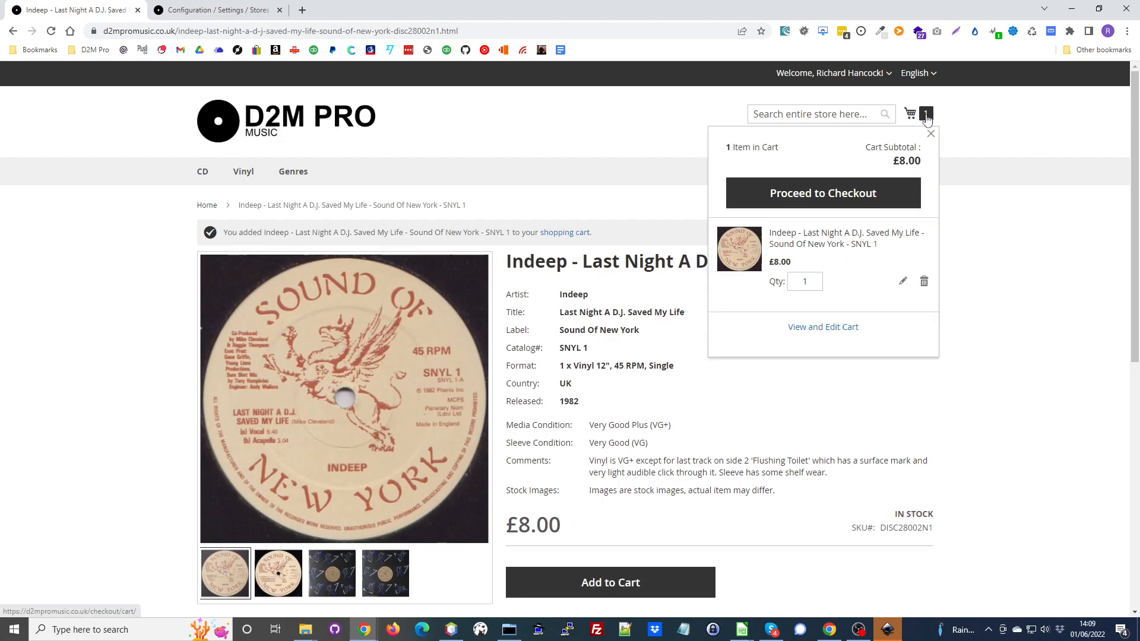
left_click(825, 329)
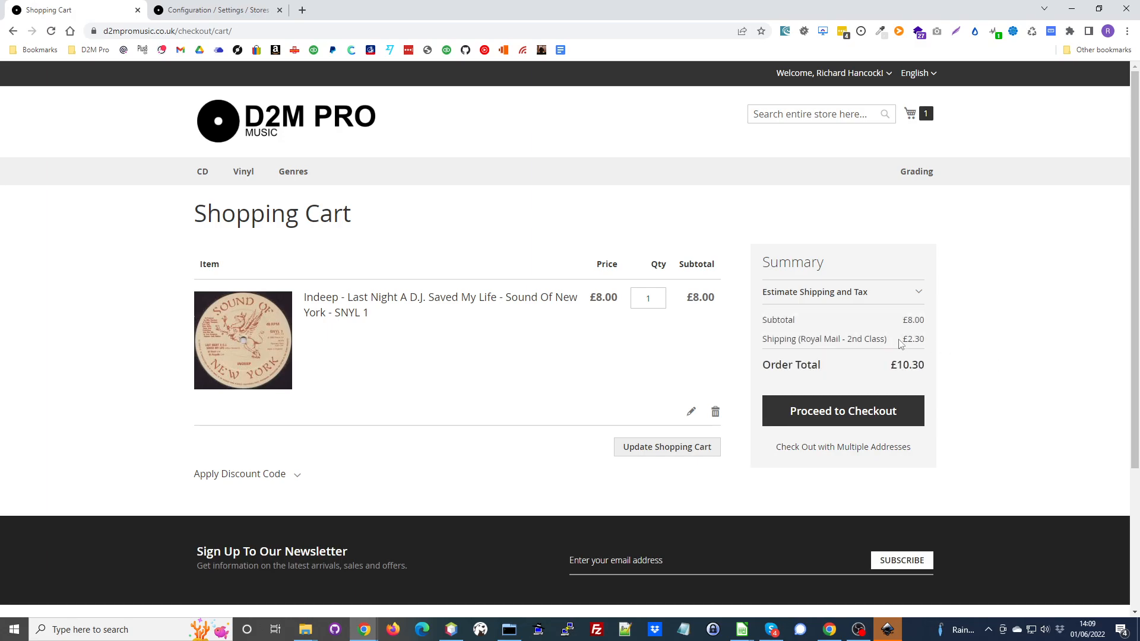
left_click_drag(932, 347, 905, 345)
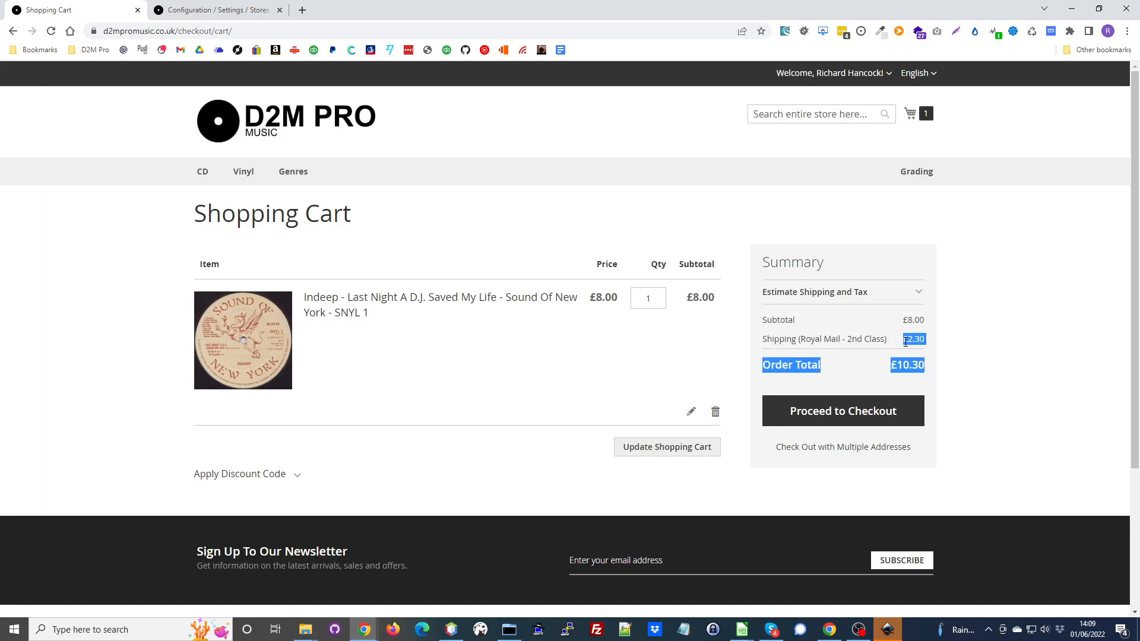
left_click(967, 334)
- Return to the store configuration and open the Delivery Methods settings in the Sales group
left_click(264, 16)
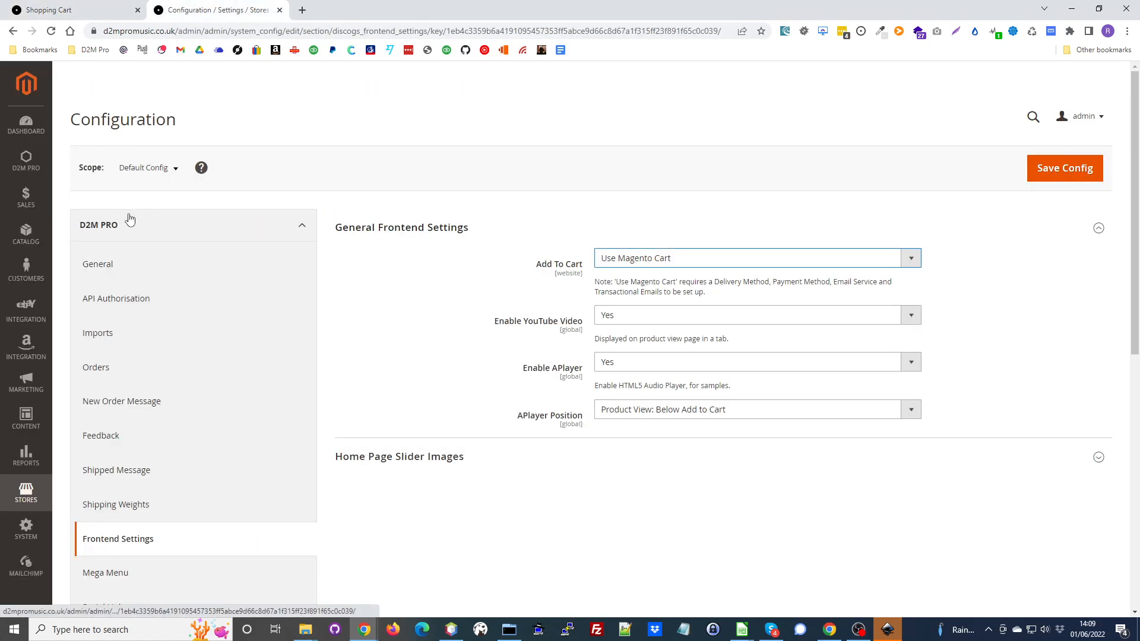
left_click(114, 224)
scroll(159, 248, "down", 2)
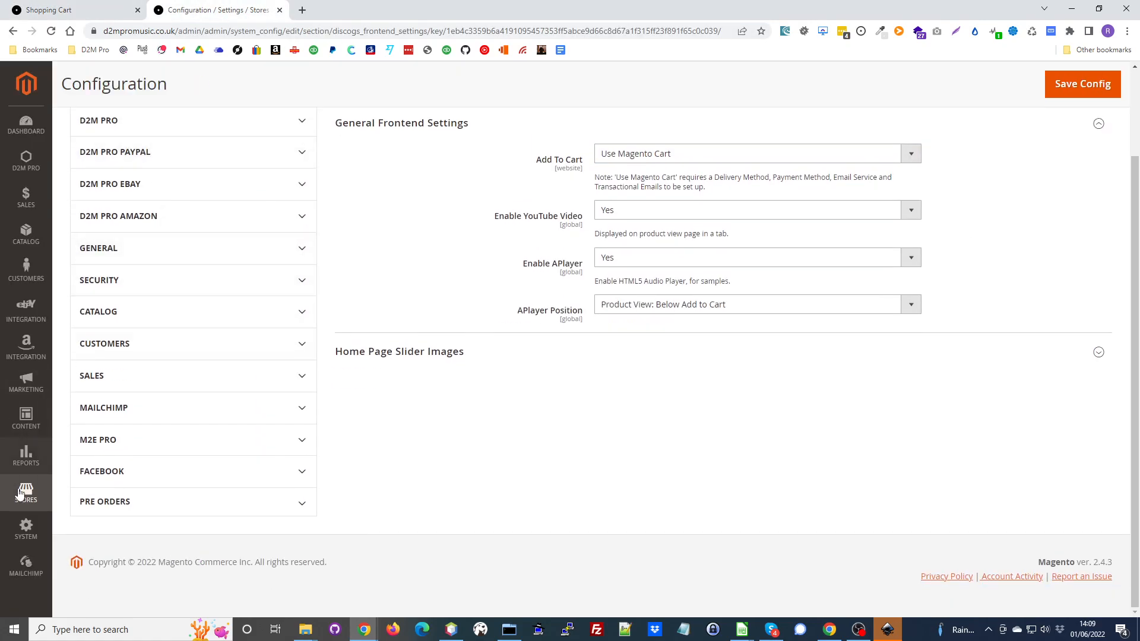
left_click(26, 493)
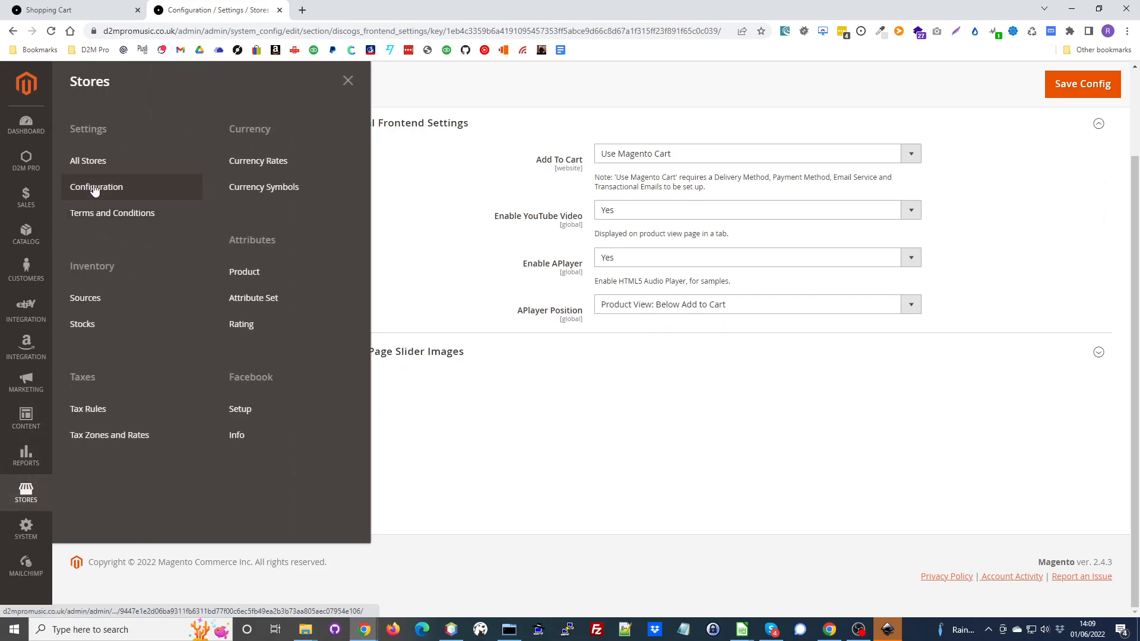
left_click(503, 128)
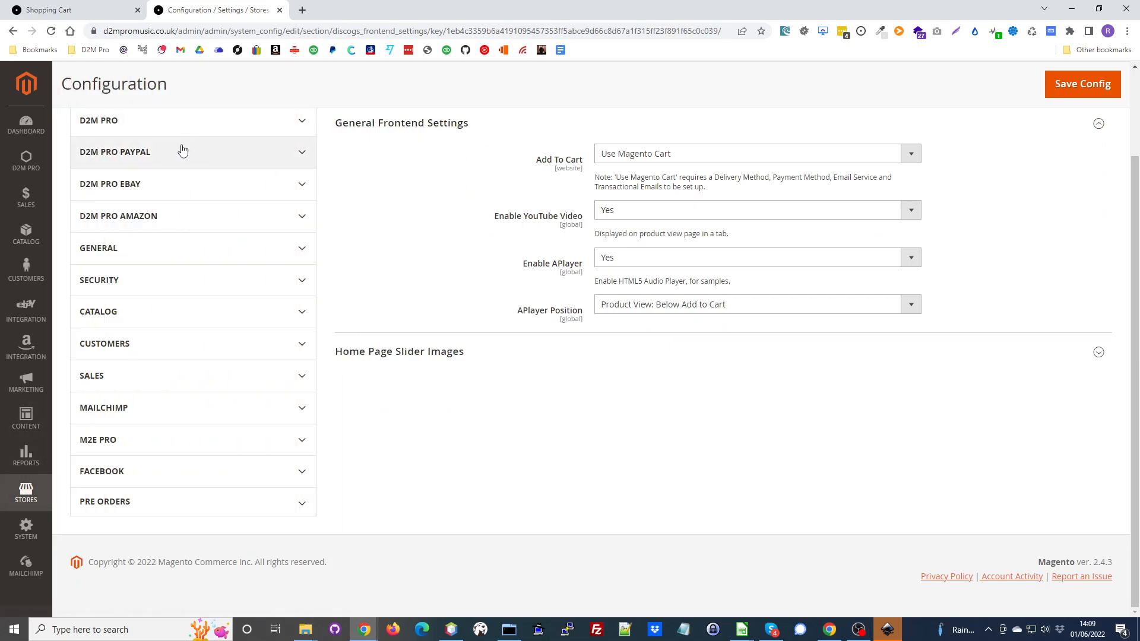
left_click(117, 378)
scroll(214, 261, "down", 5)
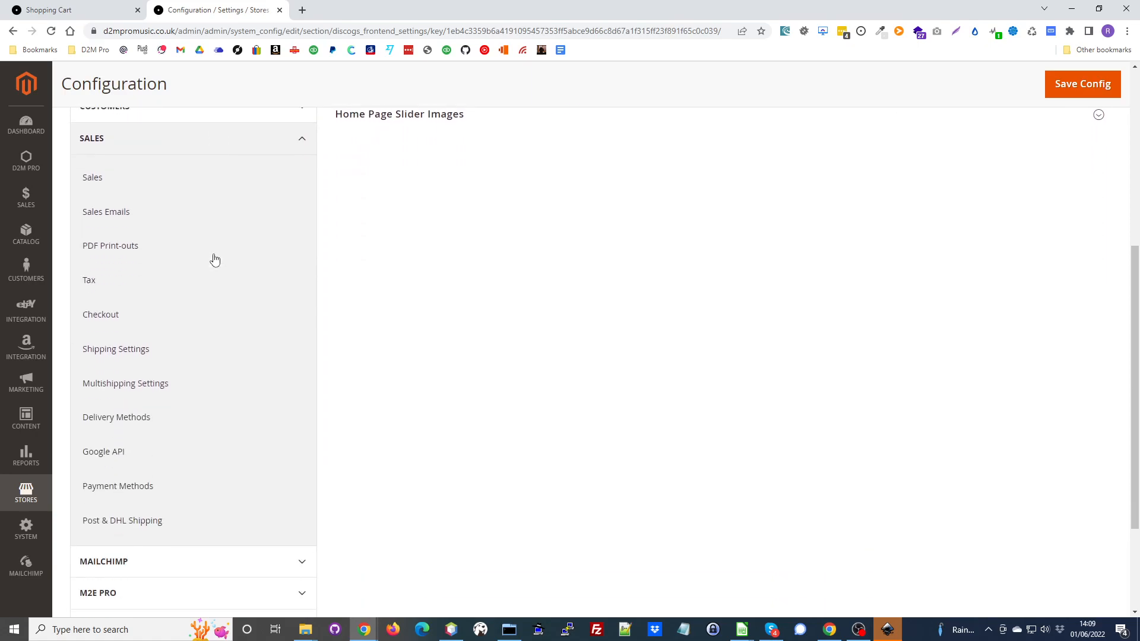
left_click(120, 365)
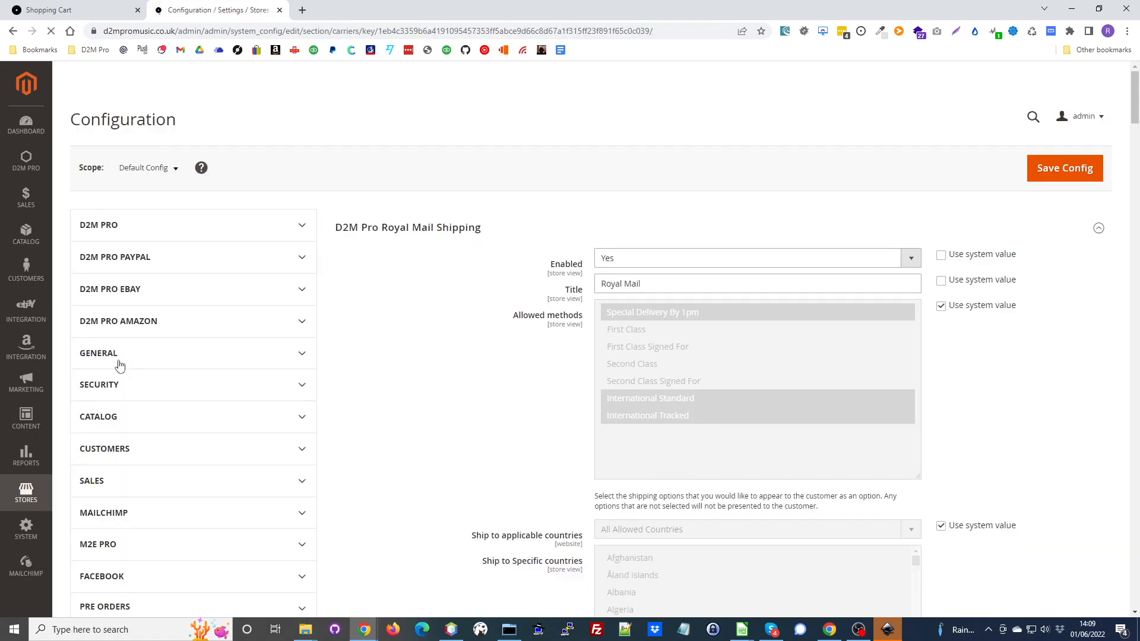
- Collapse the D2M Pro Carrier Shipping section and leave only the D2M Pro Royal Mail Shipping section expanded
left_click(421, 230)
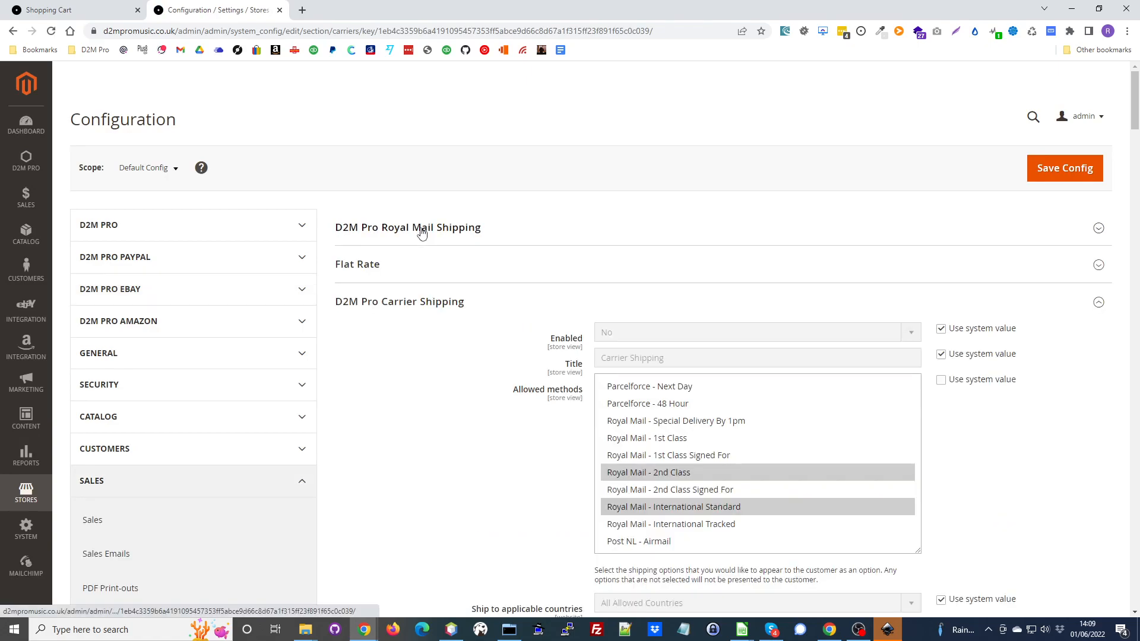
left_click(407, 303)
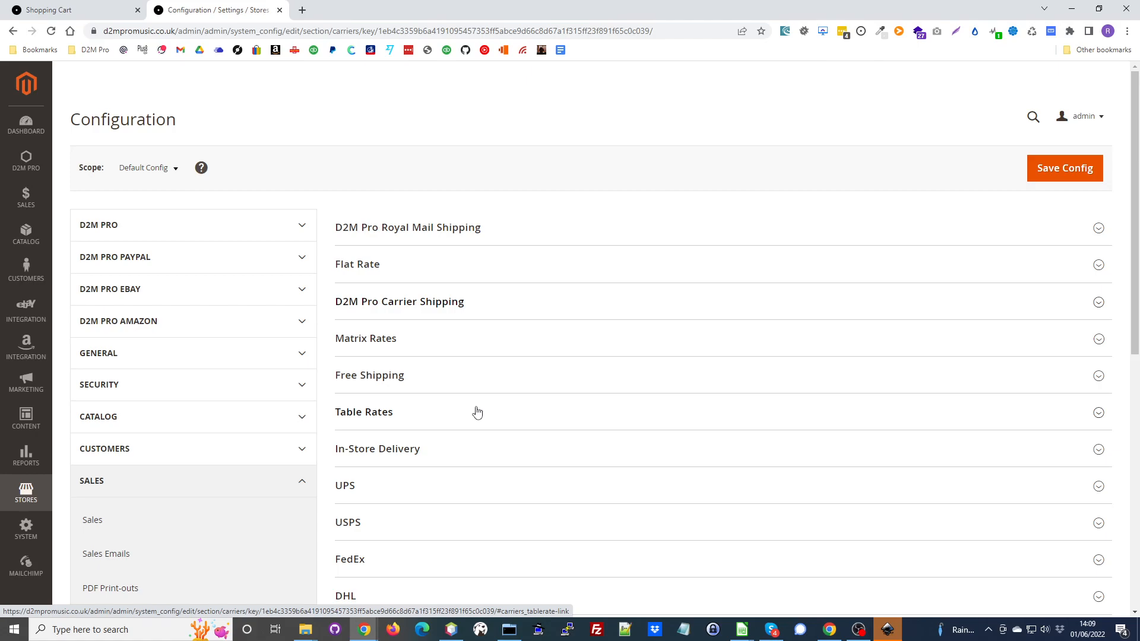
left_click(395, 233)
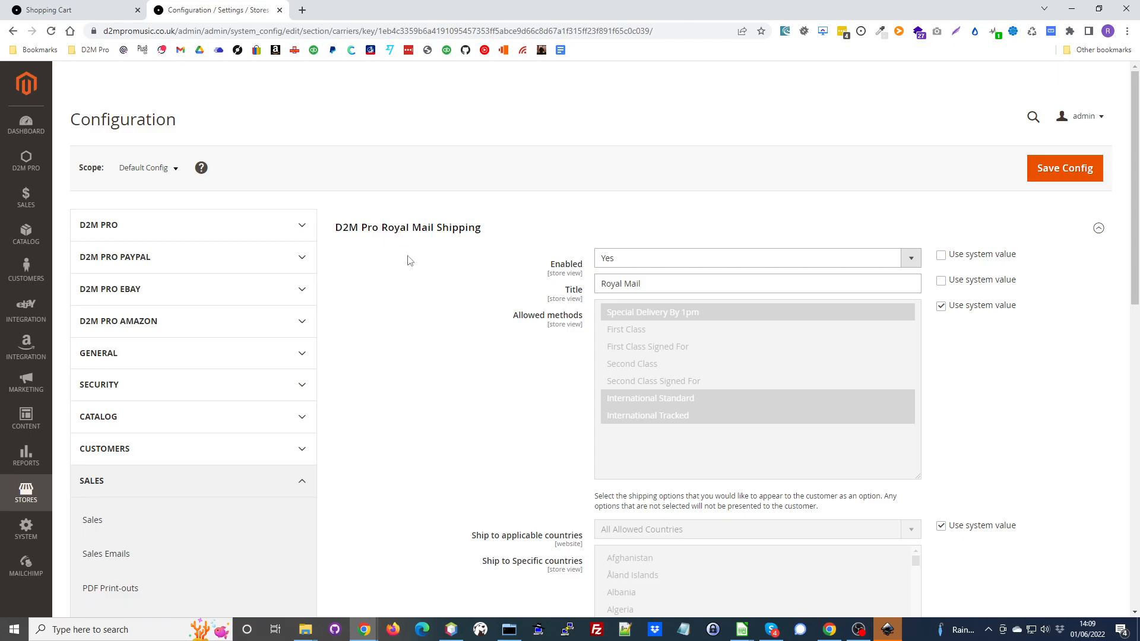
scroll(469, 273, "down", 5)
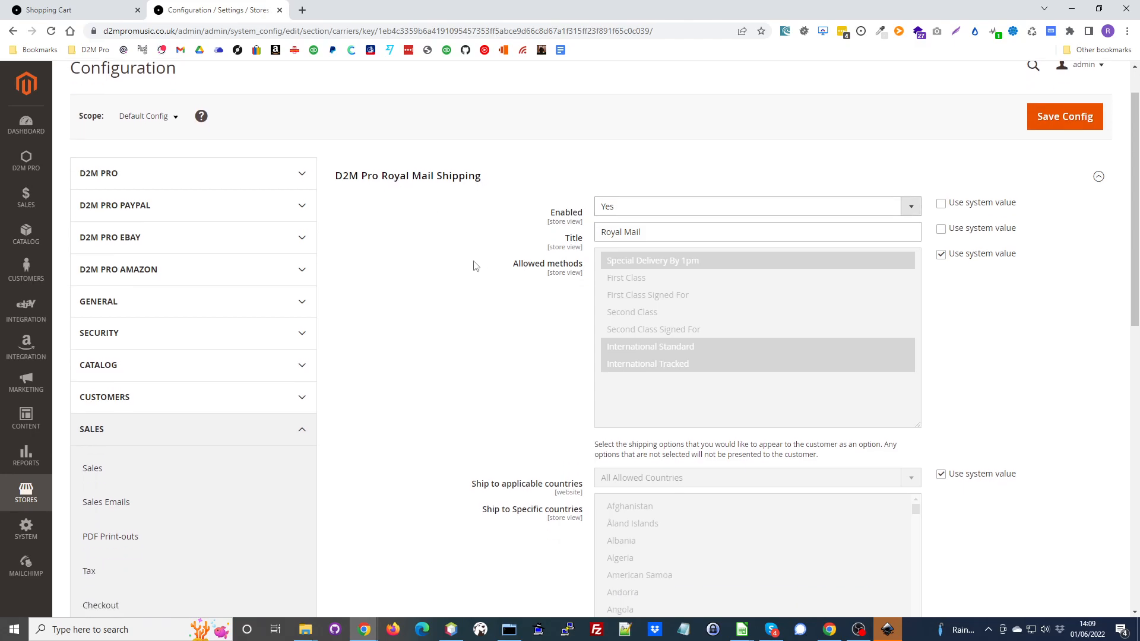
scroll(474, 265, "up", 5)
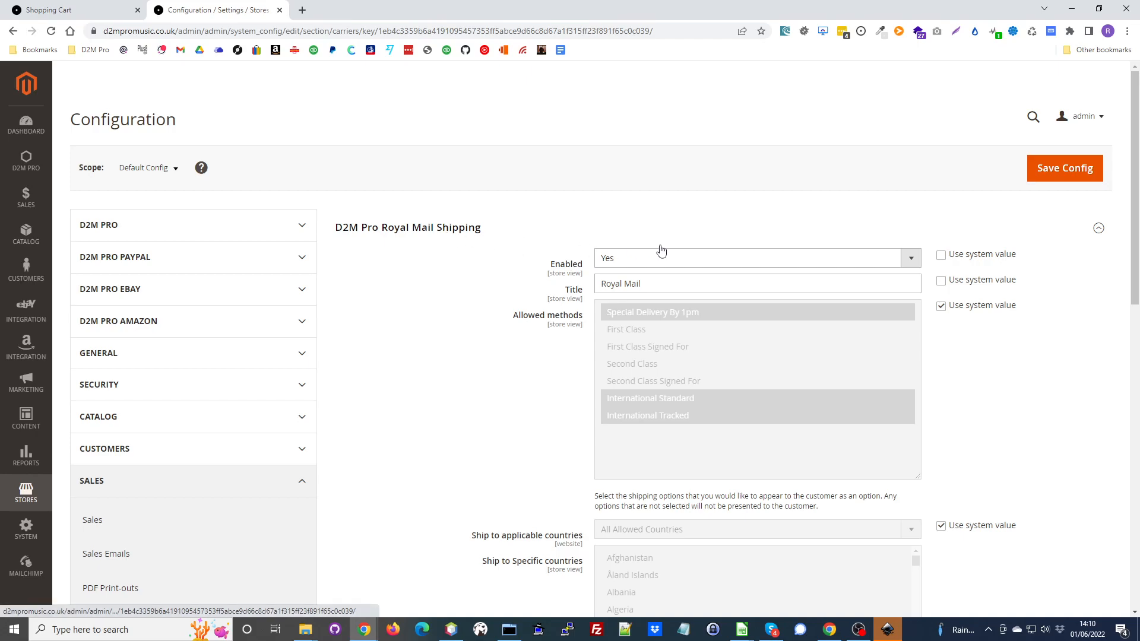
- Keep Royal Mail Shipping enabled with its Royal Mail title, and stop using the system value for its allowed methods
left_click(911, 259)
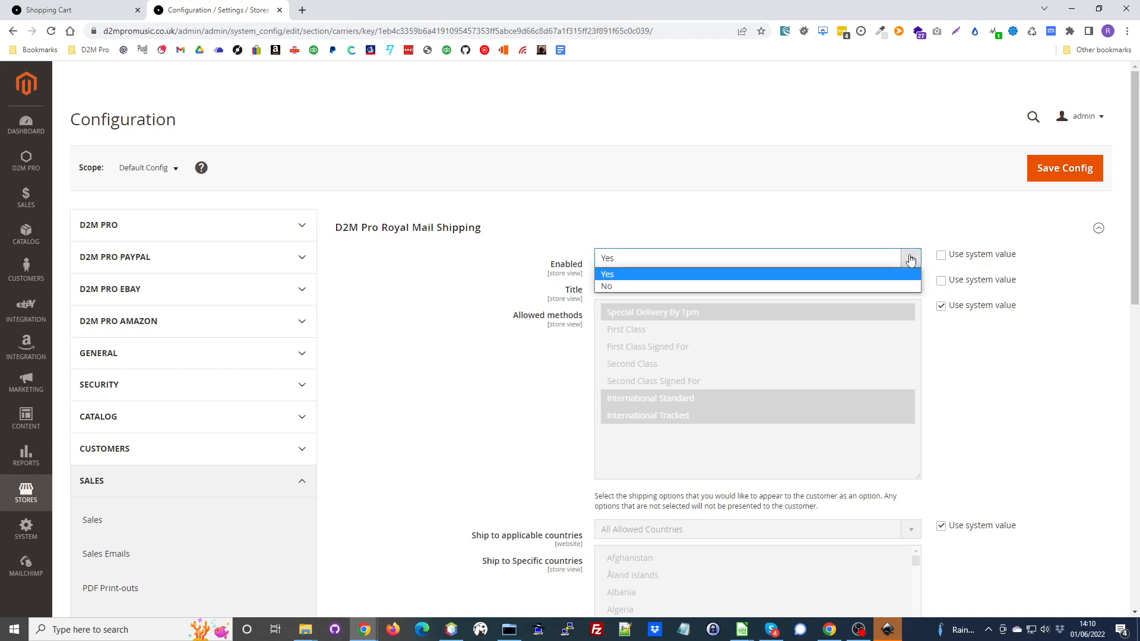
left_click(911, 256)
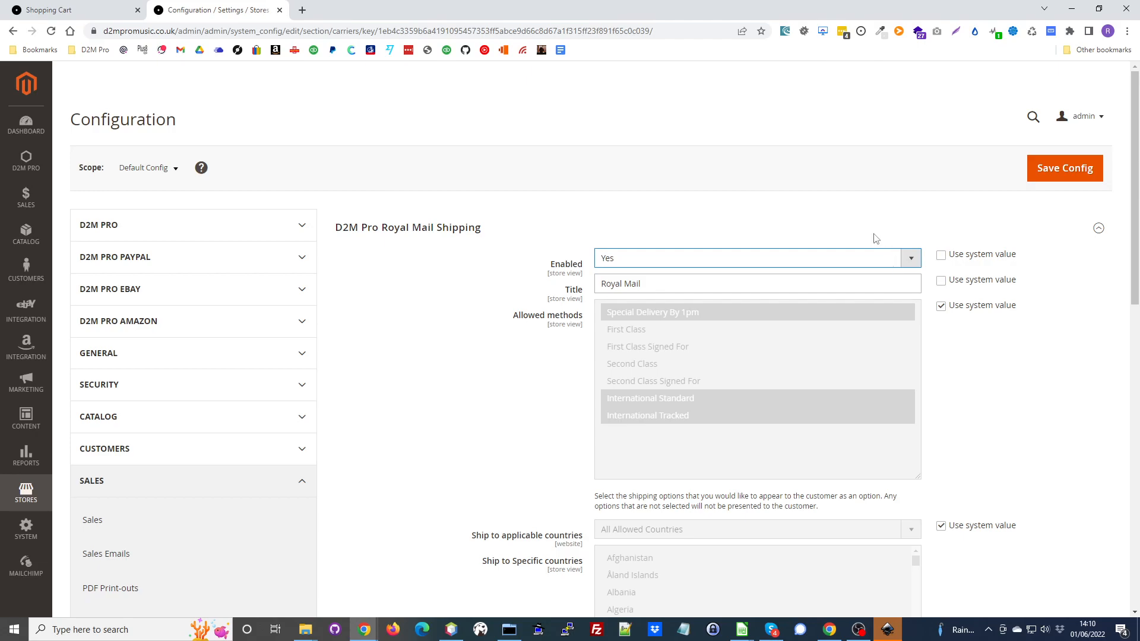
scroll(798, 206, "down", 2)
triple_click(648, 166)
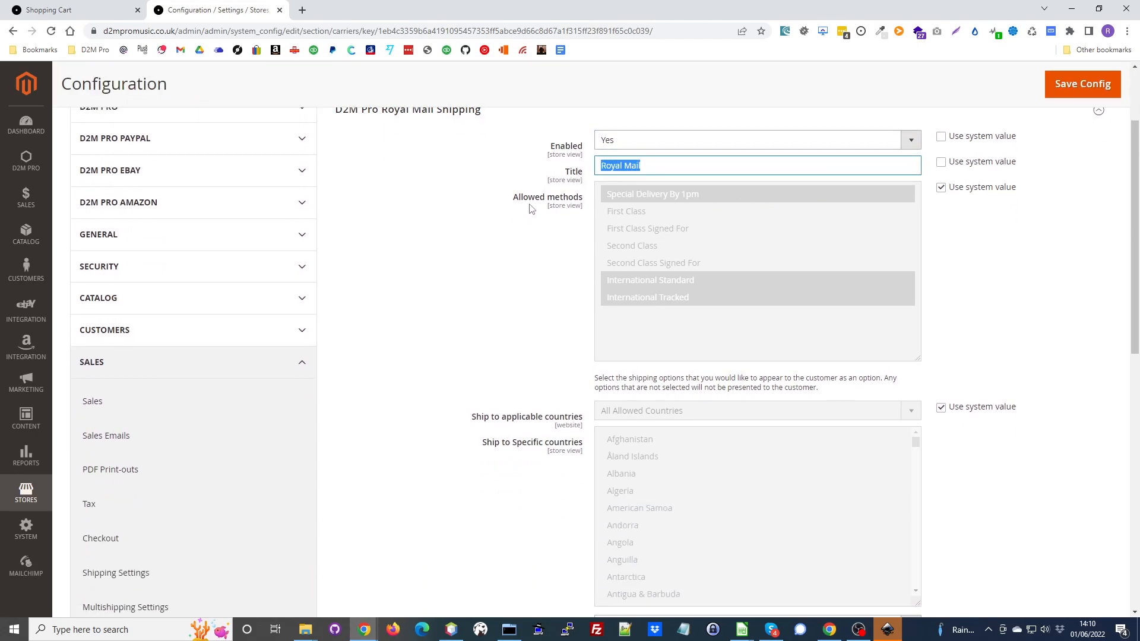
left_click(963, 283)
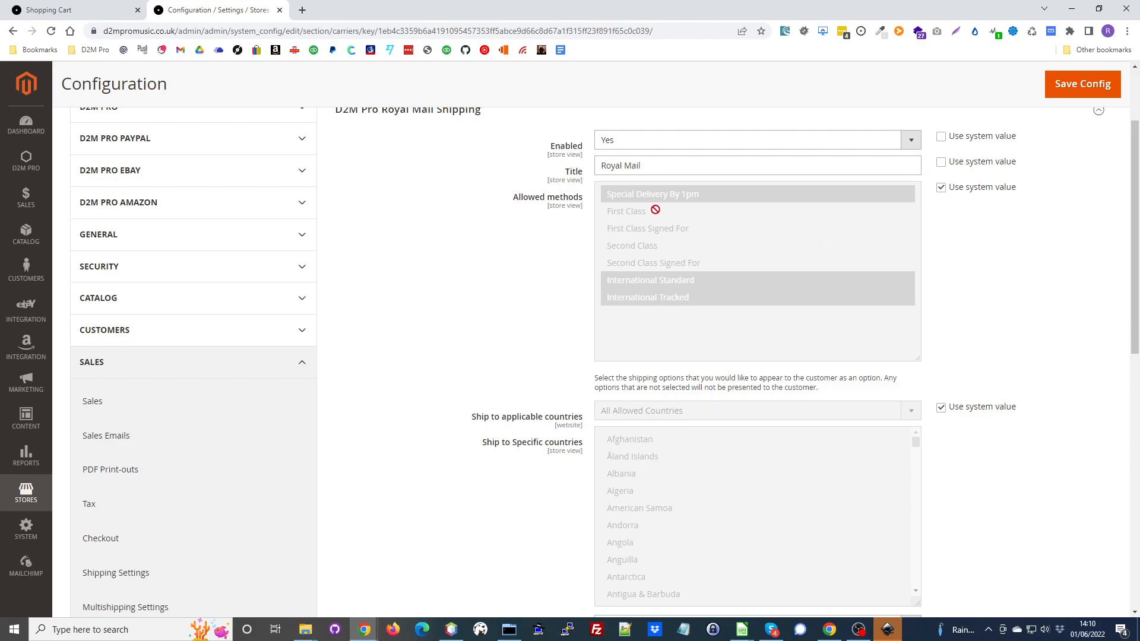
left_click(941, 188)
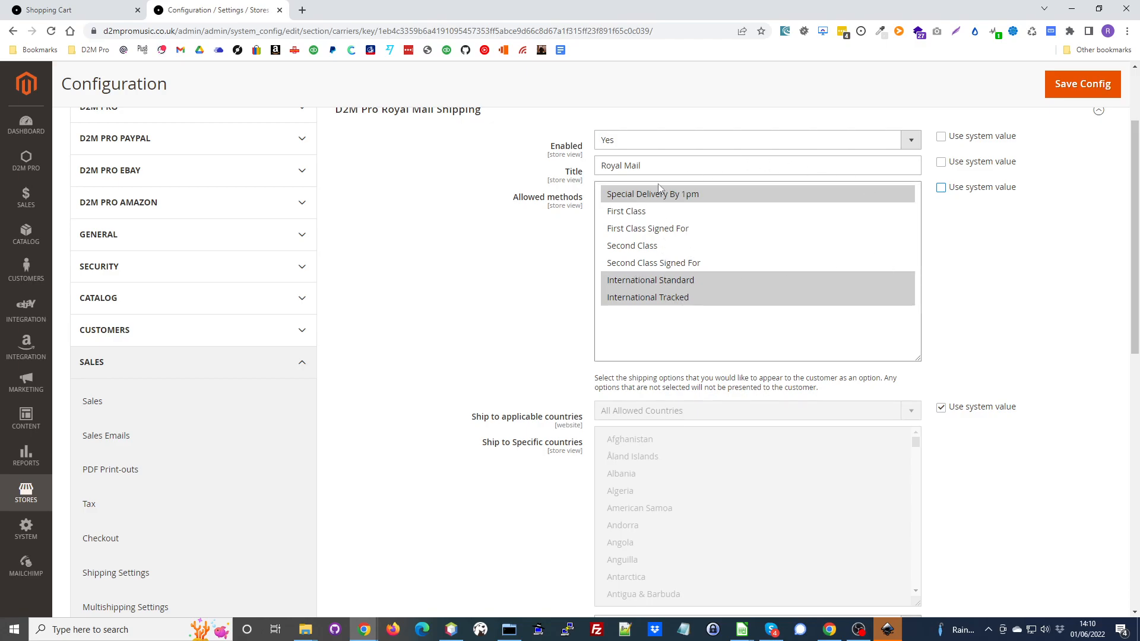
- Export the Royal Mail shipping rates as a CSV file and open the downloaded file in LibreOffice Calc
scroll(651, 310, "down", 3)
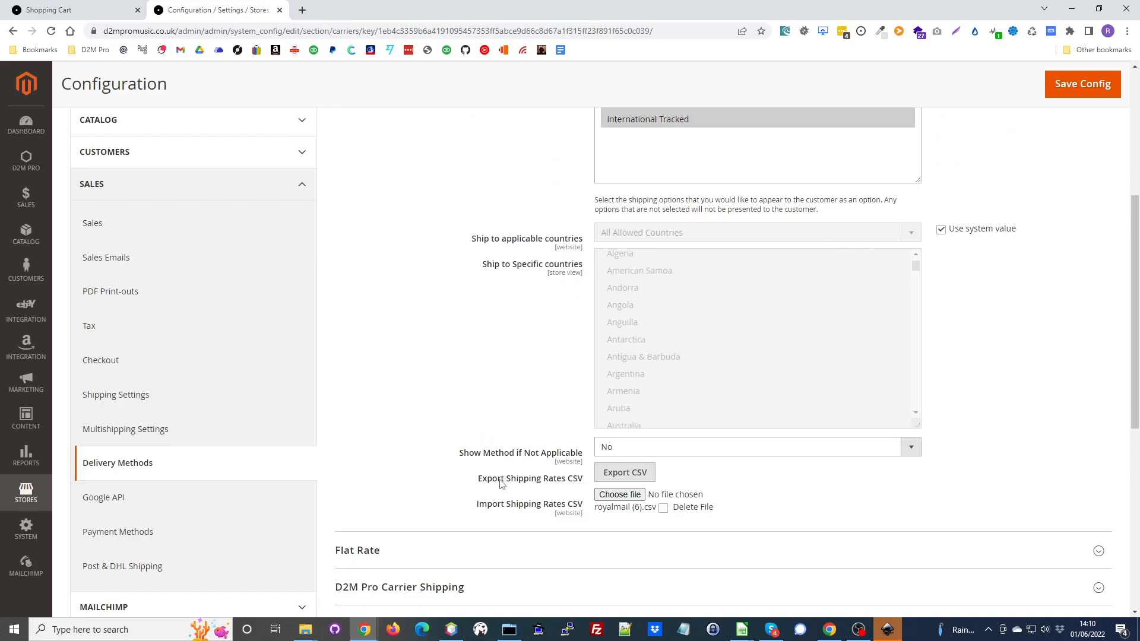
left_click(633, 478)
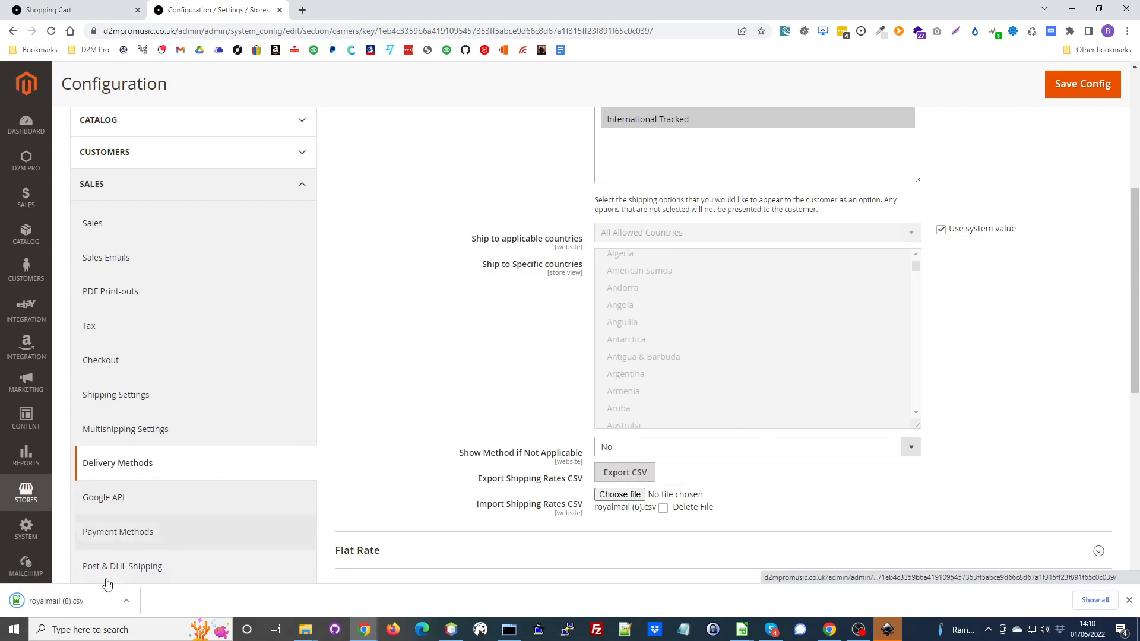
left_click(56, 602)
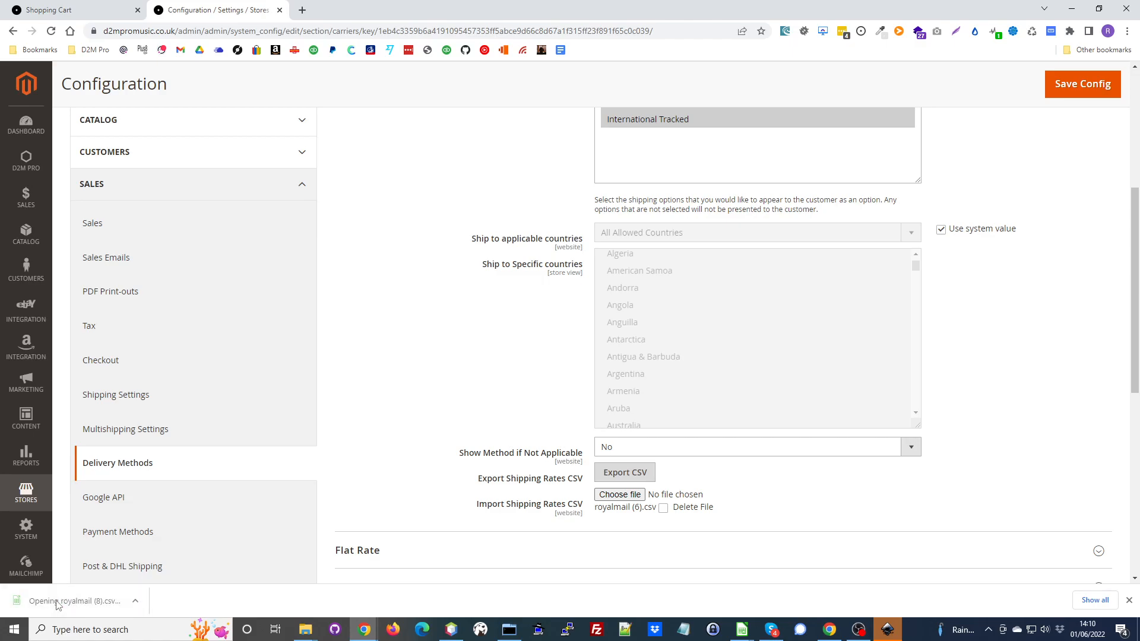
left_click(619, 461)
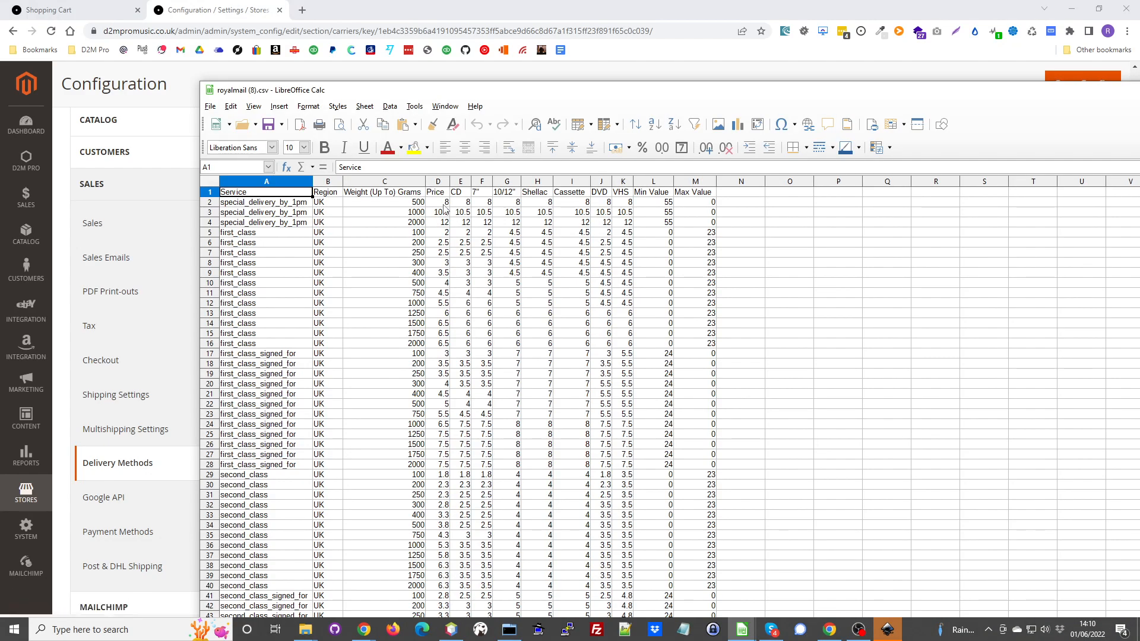
- Examine the Region column of the rates sheet, going through the UK, EU, Zone1, Zone2 and Zone3 rows
left_click(247, 205)
left_click(327, 205)
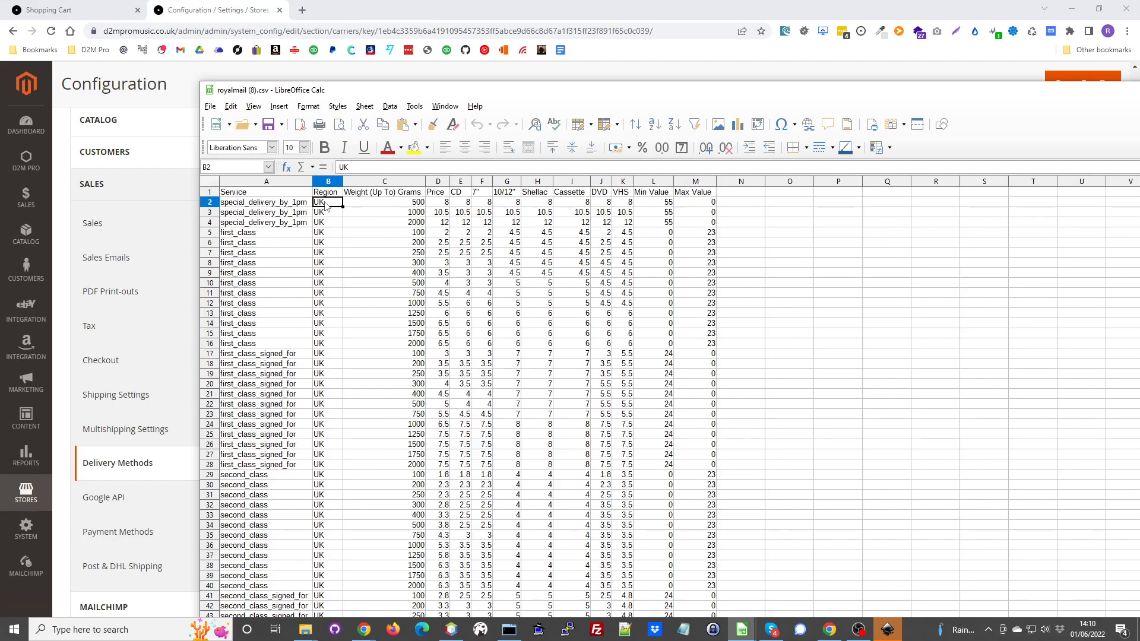
scroll(326, 307, "down", 14)
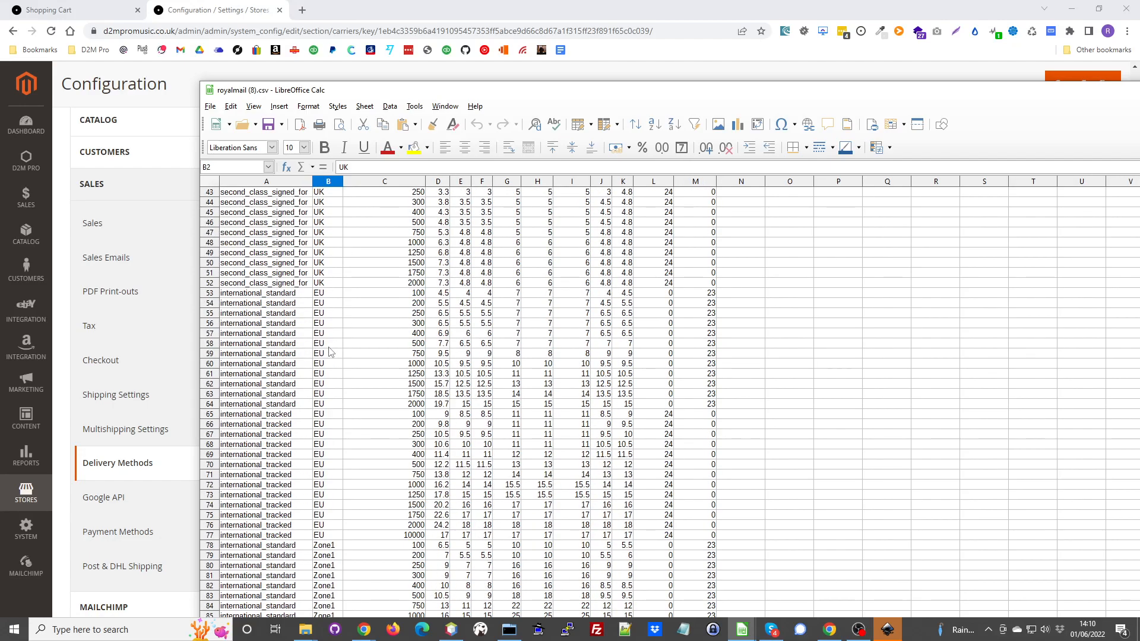
left_click(321, 326)
scroll(343, 414, "down", 7)
left_click(320, 363)
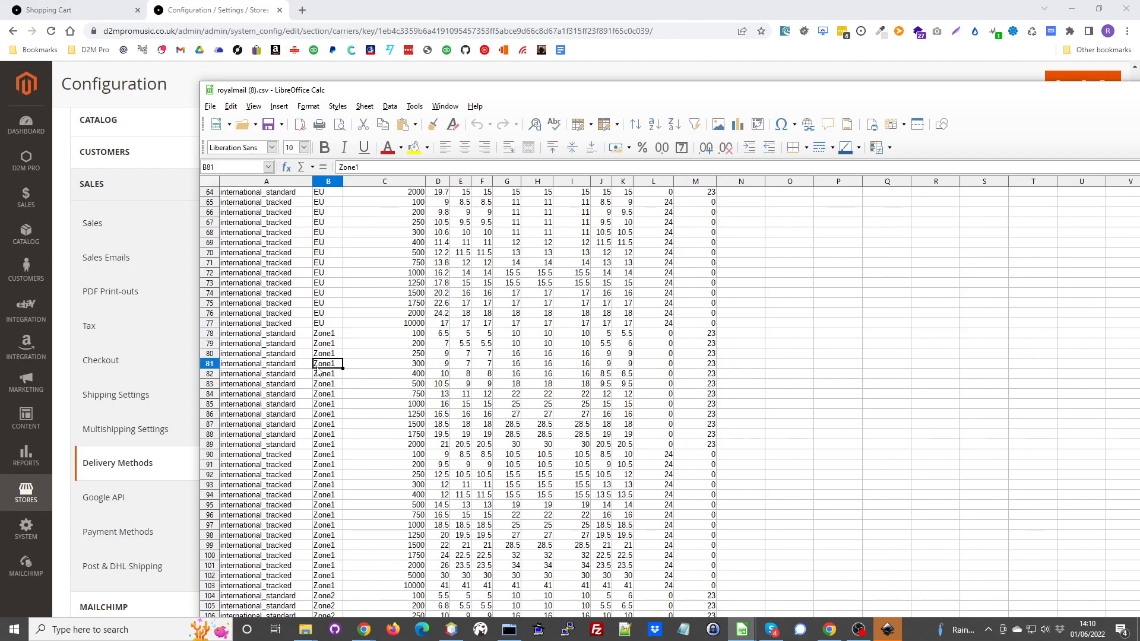
scroll(338, 444, "down", 5)
scroll(338, 443, "down", 4)
left_click(327, 404)
scroll(333, 426, "down", 10)
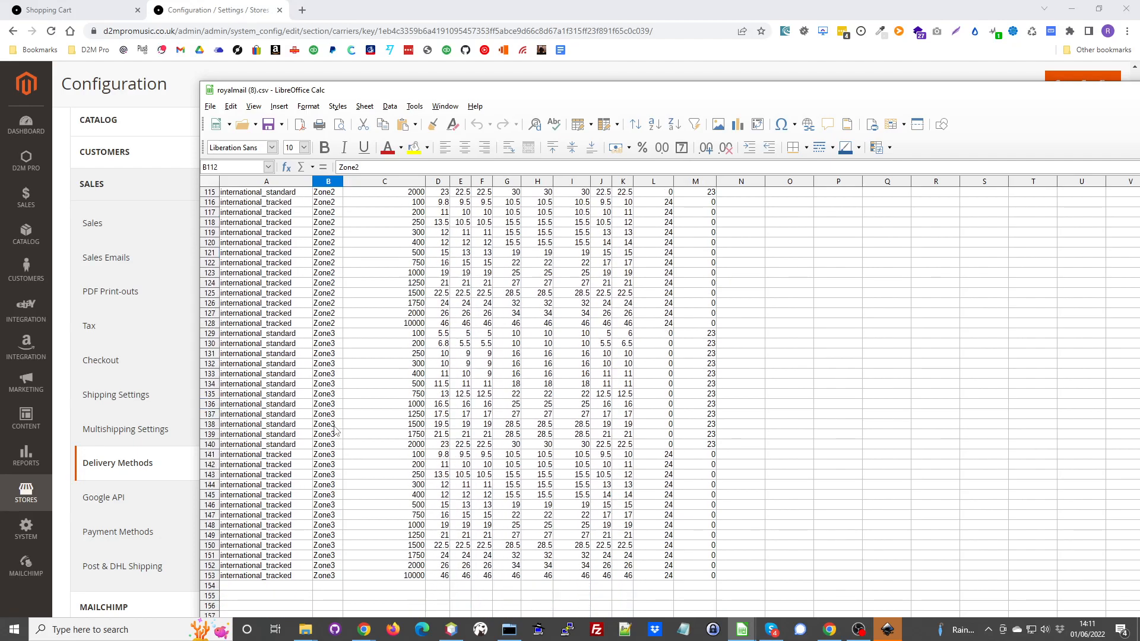
left_click(325, 404)
scroll(676, 521, "up", 20)
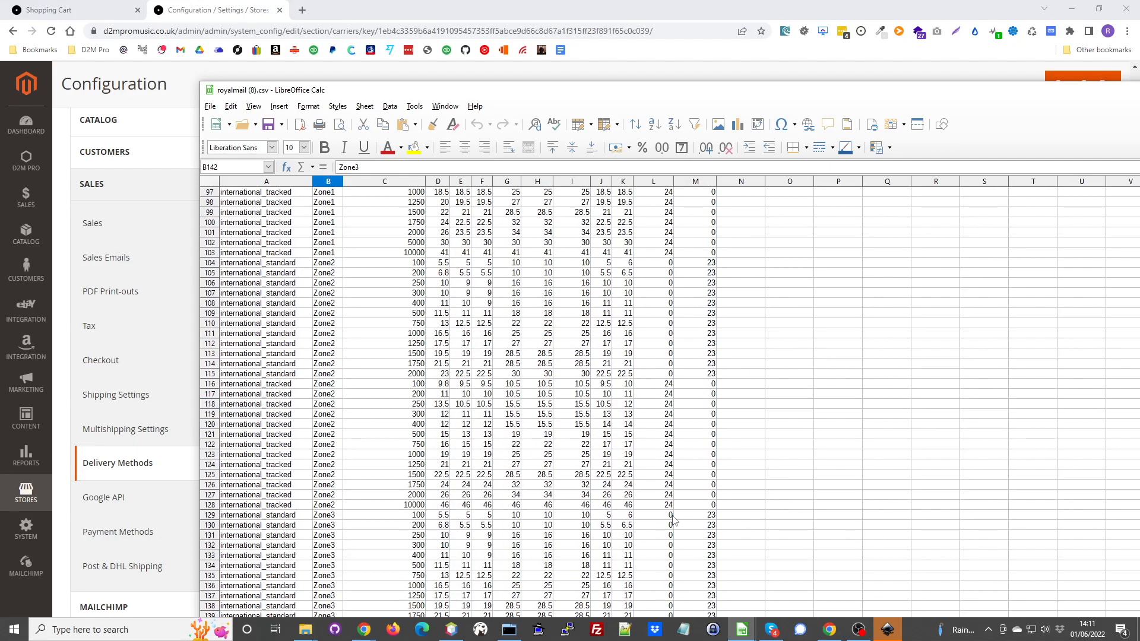
scroll(671, 520, "up", 3)
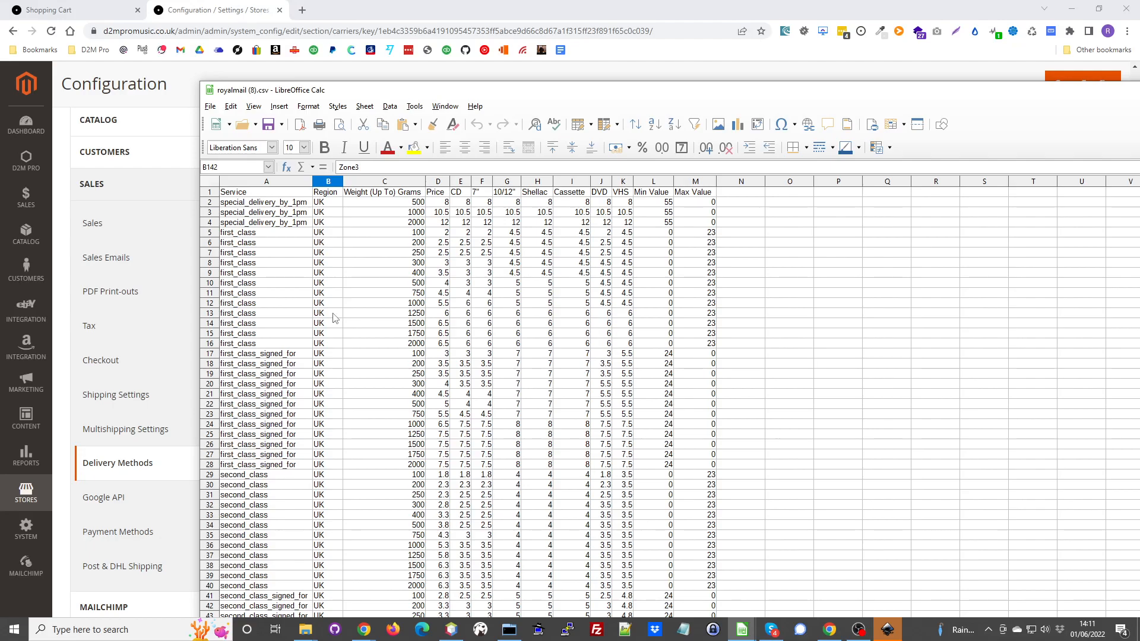
- Review the international rates again, comparing the Zone3 rows with the EU rows
scroll(334, 319, "down", 20)
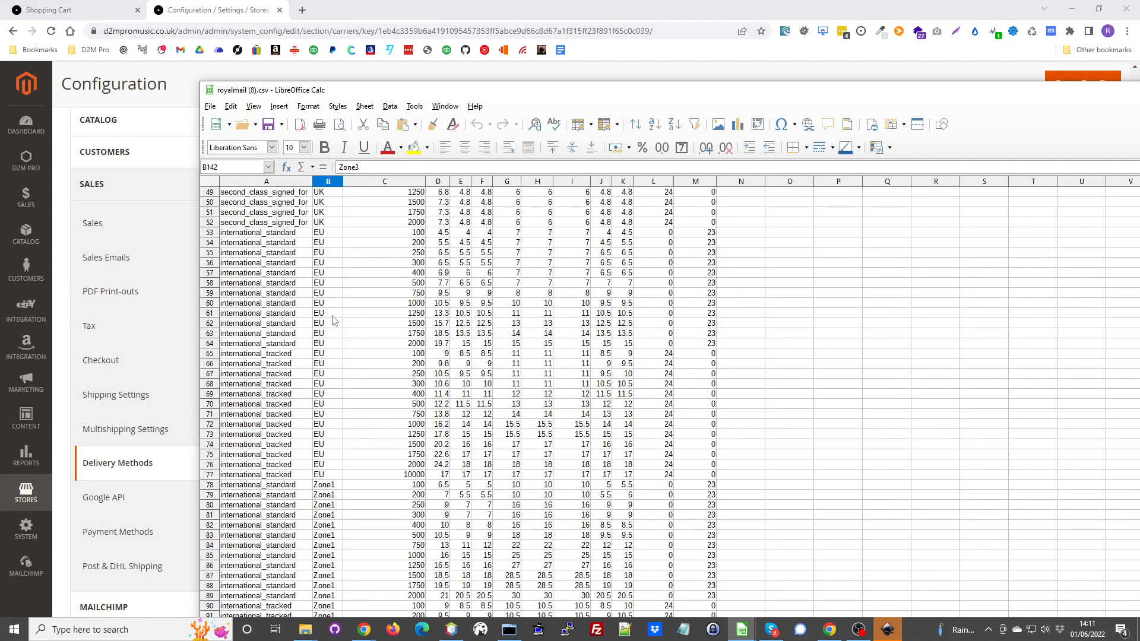
scroll(336, 357, "down", 17)
left_click(329, 304)
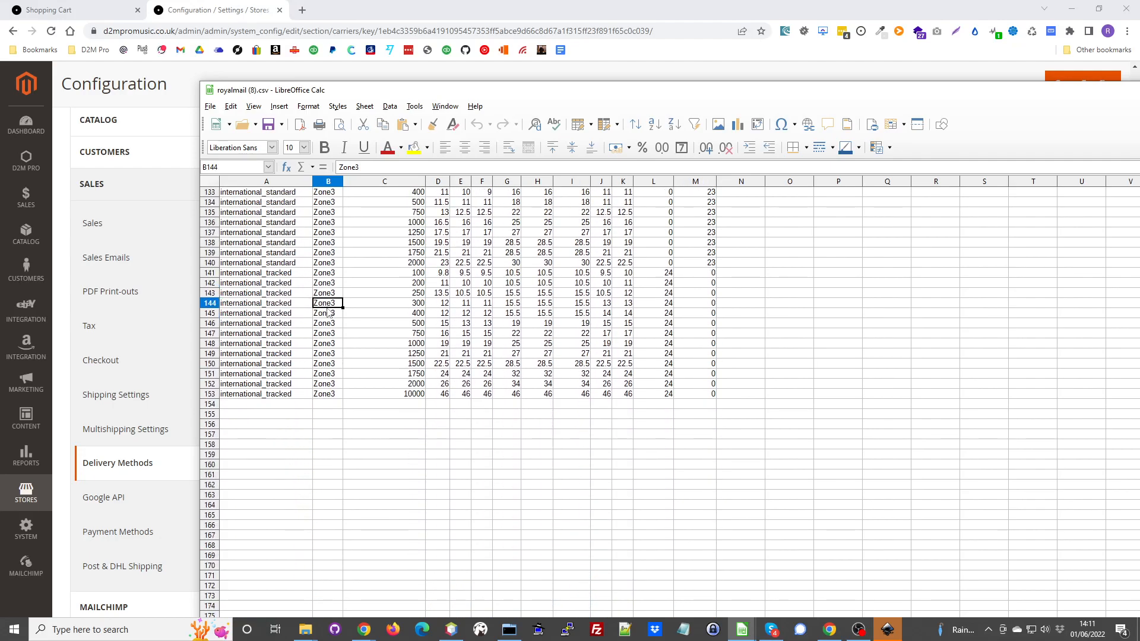
scroll(356, 398, "up", 10)
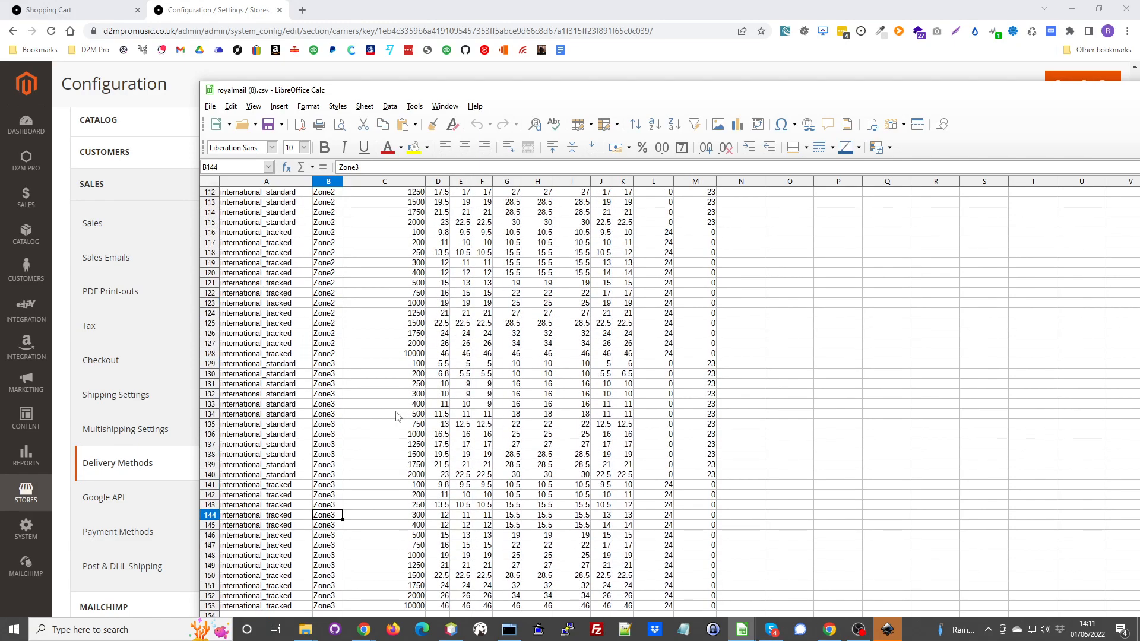
scroll(338, 336, "up", 13)
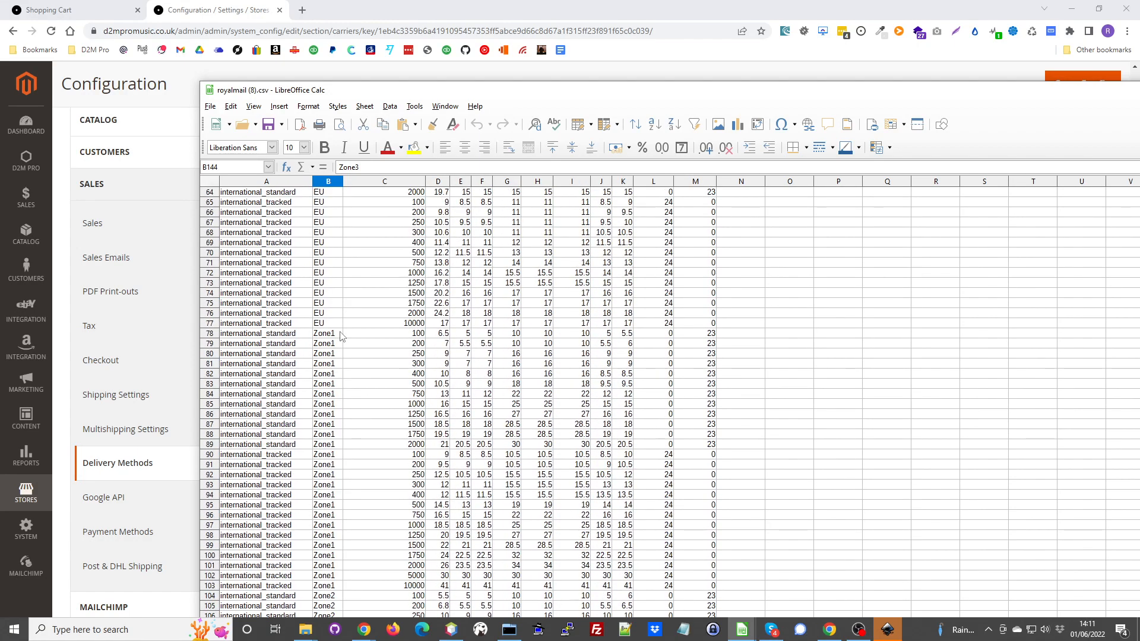
left_click(320, 256)
scroll(509, 297, "up", 20)
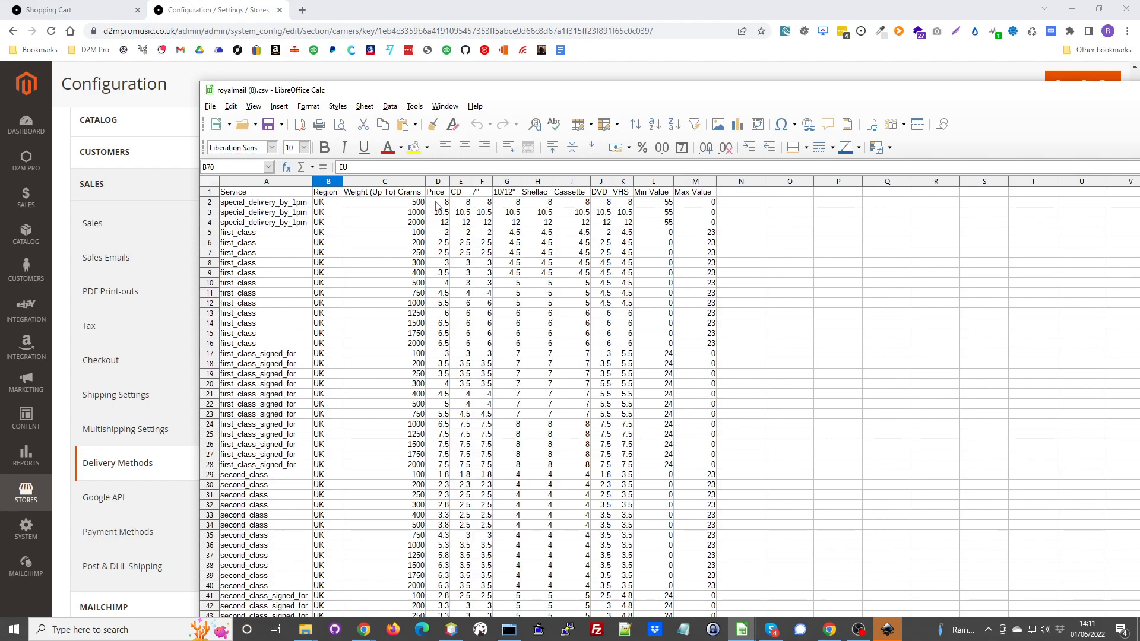
- Examine the general price, the format prices for CD, 7", 10/12", Shellac, Cassette, DVD and VHS, and the weight limits in grams
left_click(464, 204)
left_click(491, 206)
left_click(510, 206)
left_click(538, 207)
left_click(571, 205)
left_click(608, 207)
left_click(624, 207)
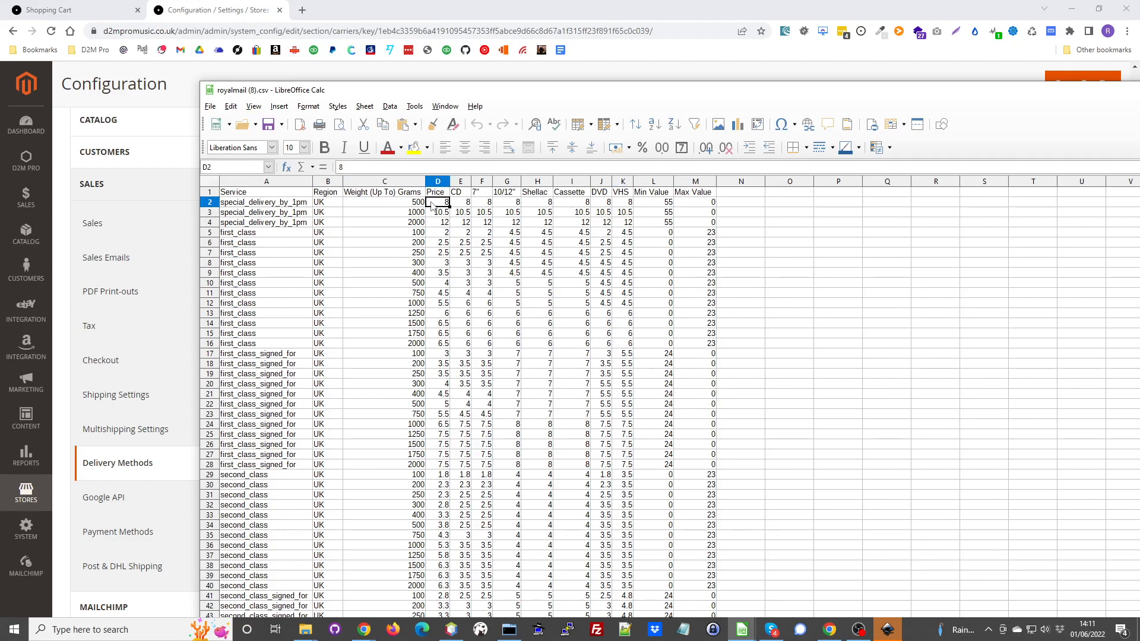
left_click(367, 205)
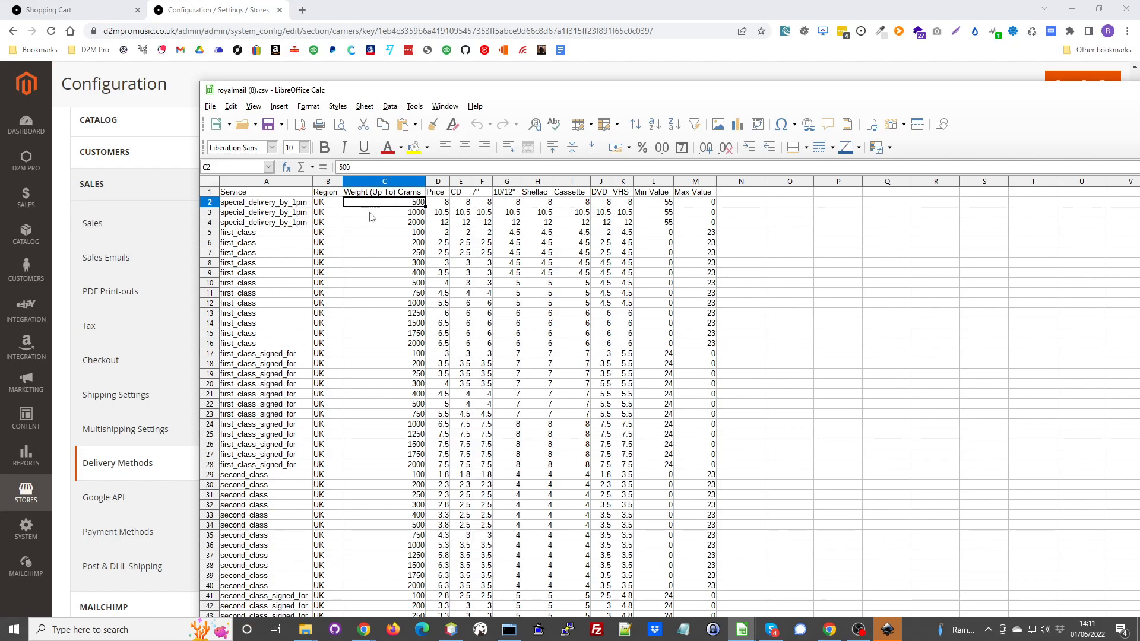
left_click(371, 225)
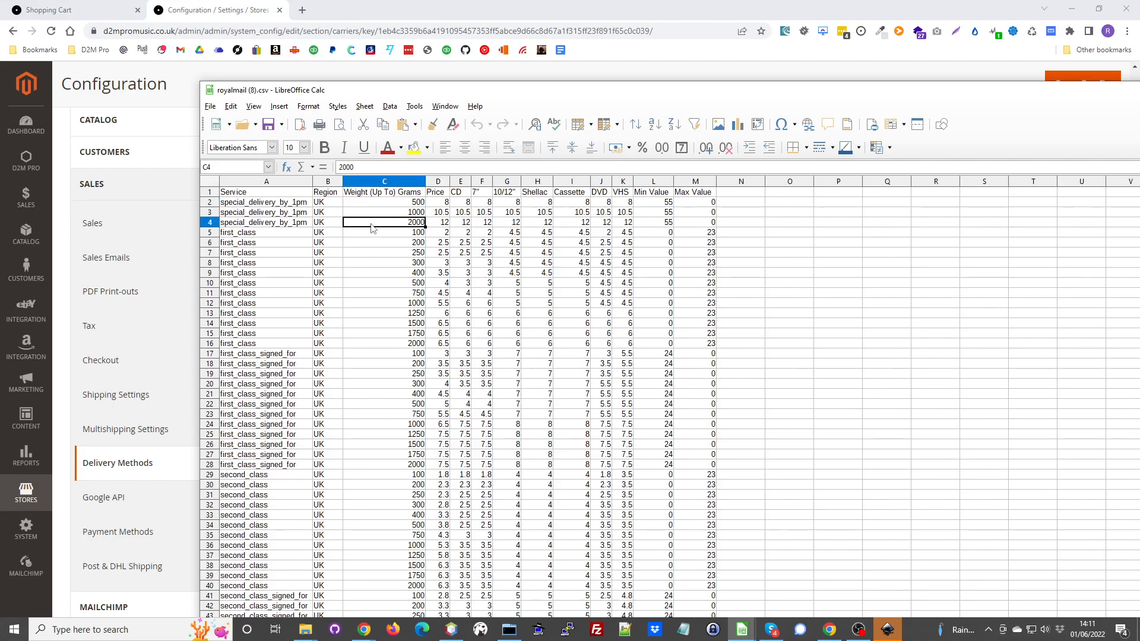
- Examine the Min Value and Max Value columns for the special delivery, first class and first class signed for rates
left_click(648, 205)
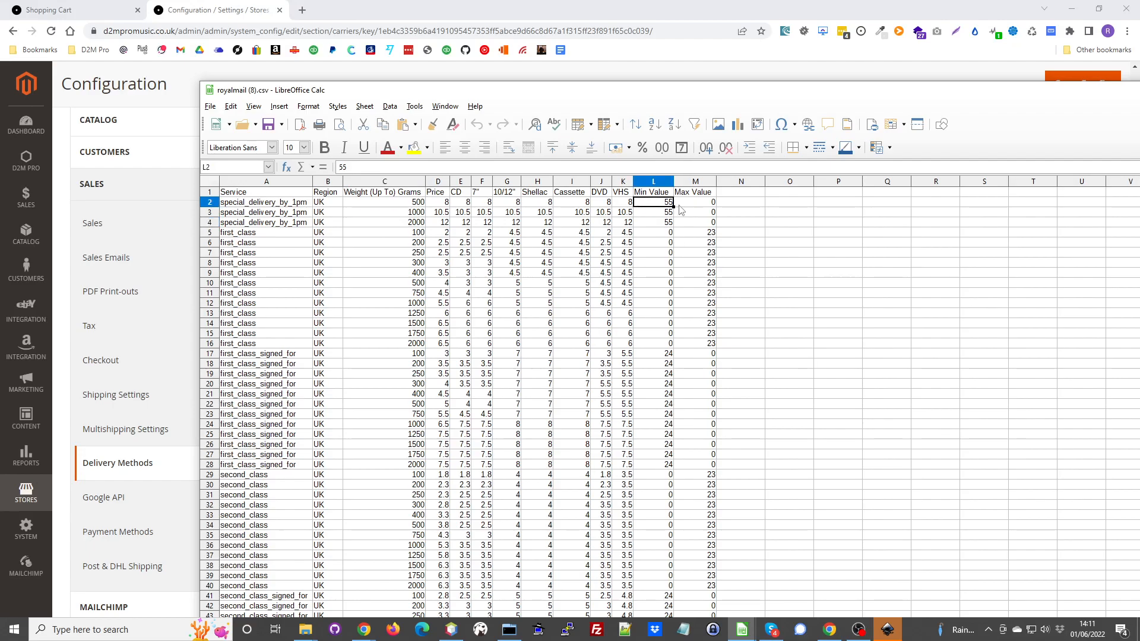
left_click(689, 204)
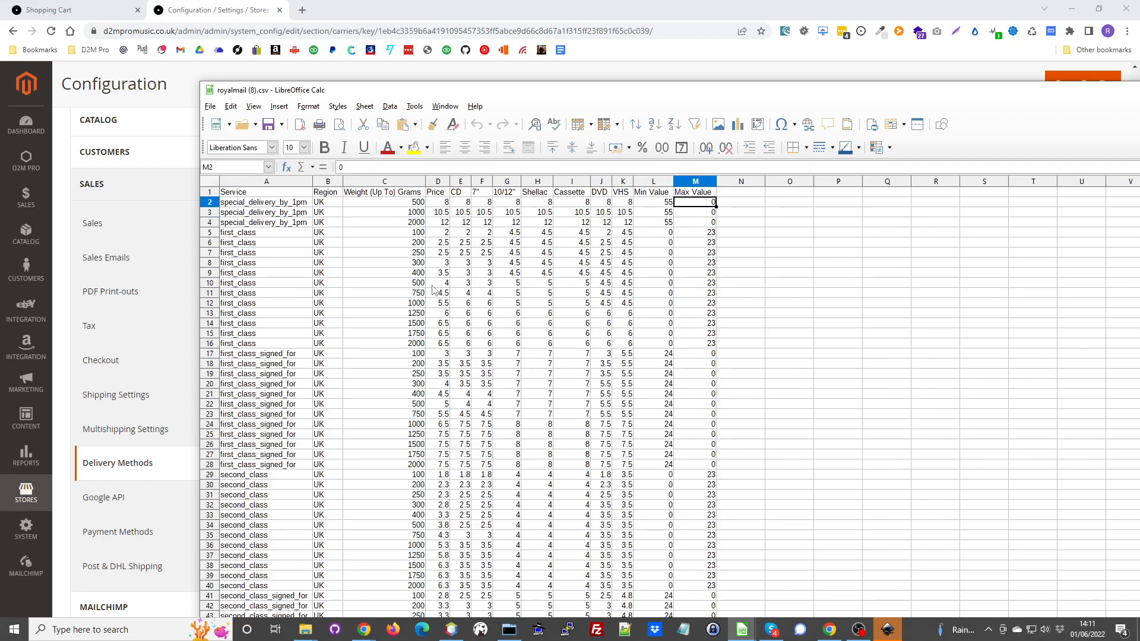
left_click(256, 206)
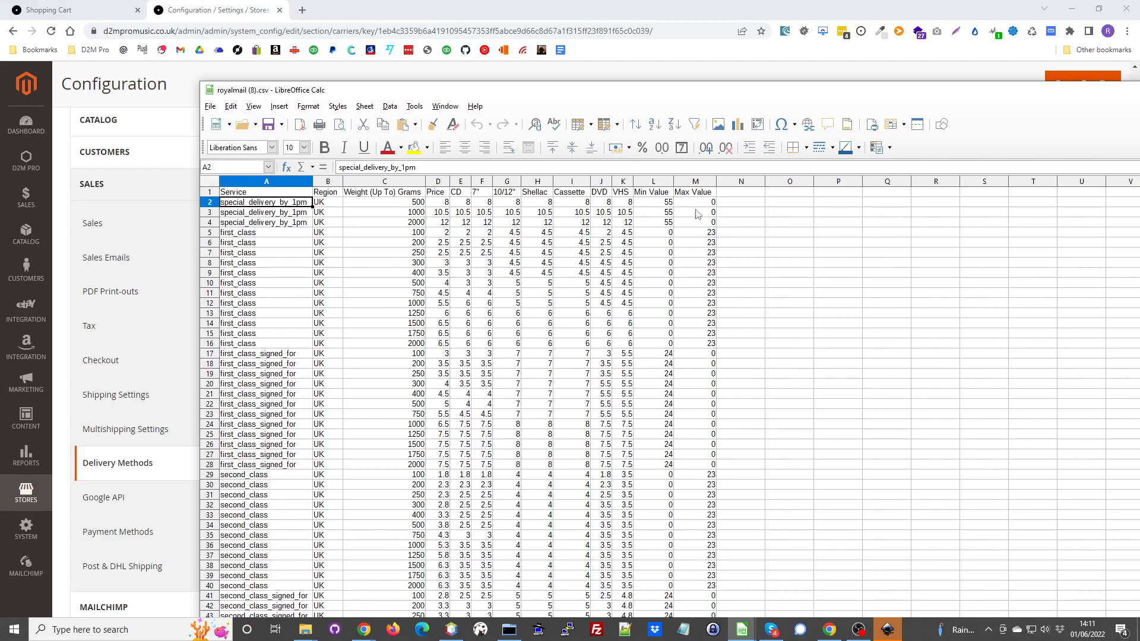
left_click(663, 204)
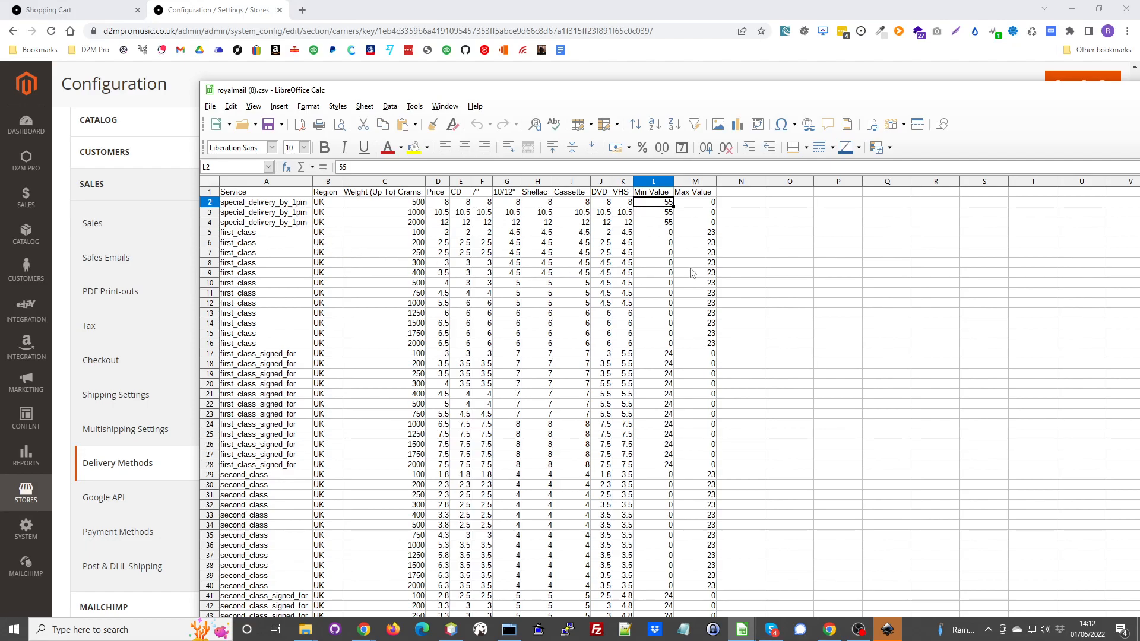
left_click(701, 236)
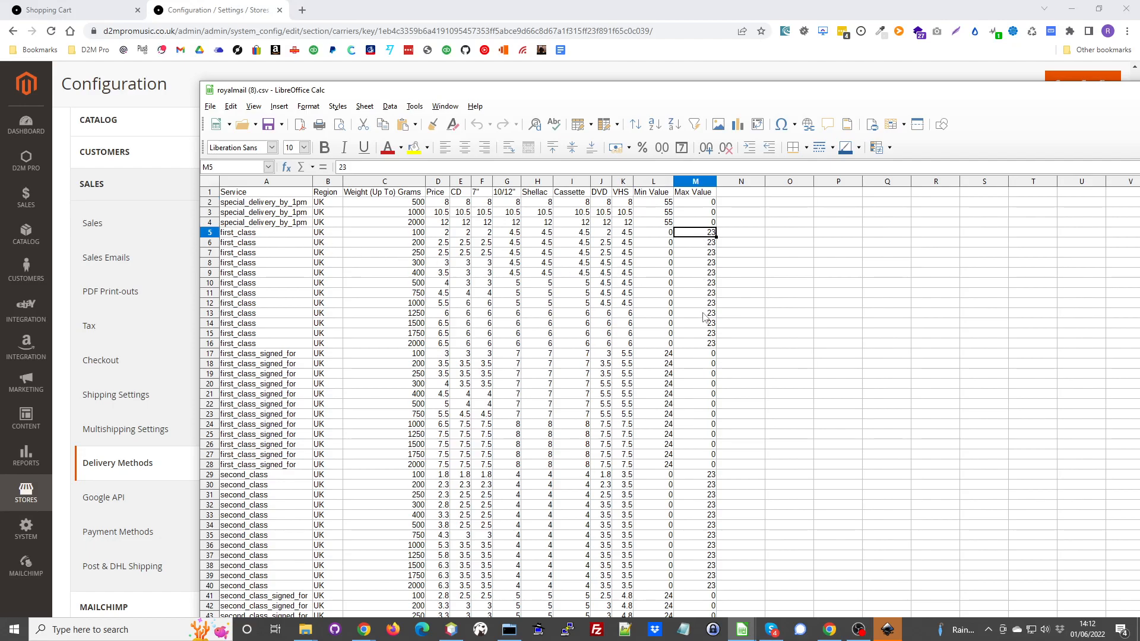
scroll(704, 318, "down", 1)
scroll(664, 313, "up", 1)
left_click(651, 355)
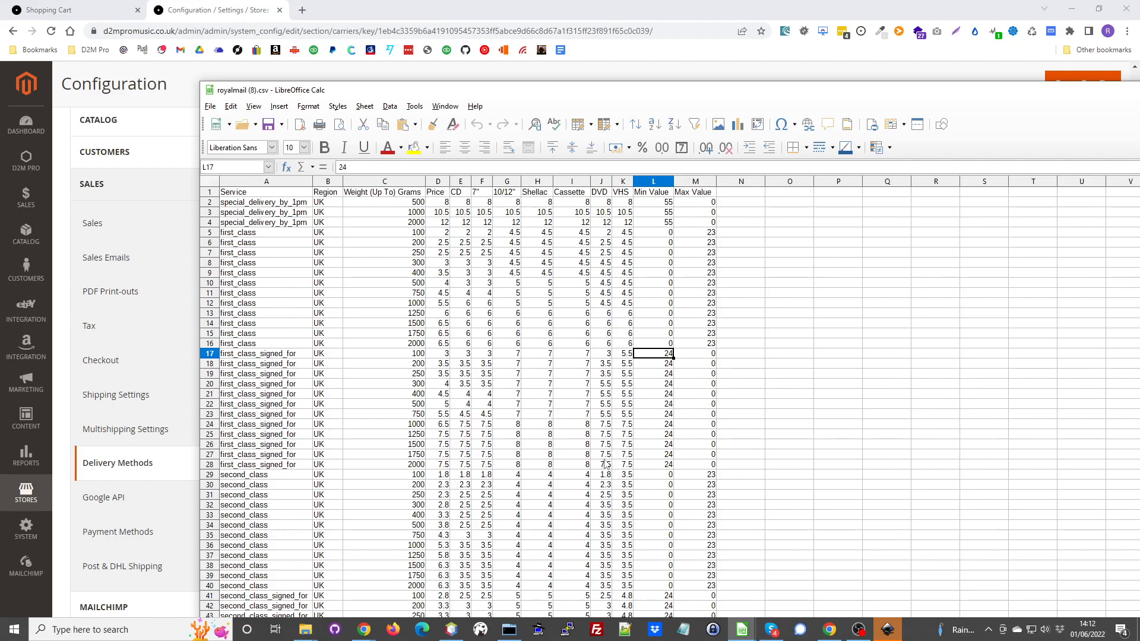
scroll(644, 430, "down", 2)
scroll(672, 407, "up", 2)
- Check the CD prices row by row for the special delivery and lightest first class weights
left_click(462, 203)
left_click(464, 216)
left_click(463, 223)
left_click(462, 233)
left_click(465, 244)
left_click(468, 253)
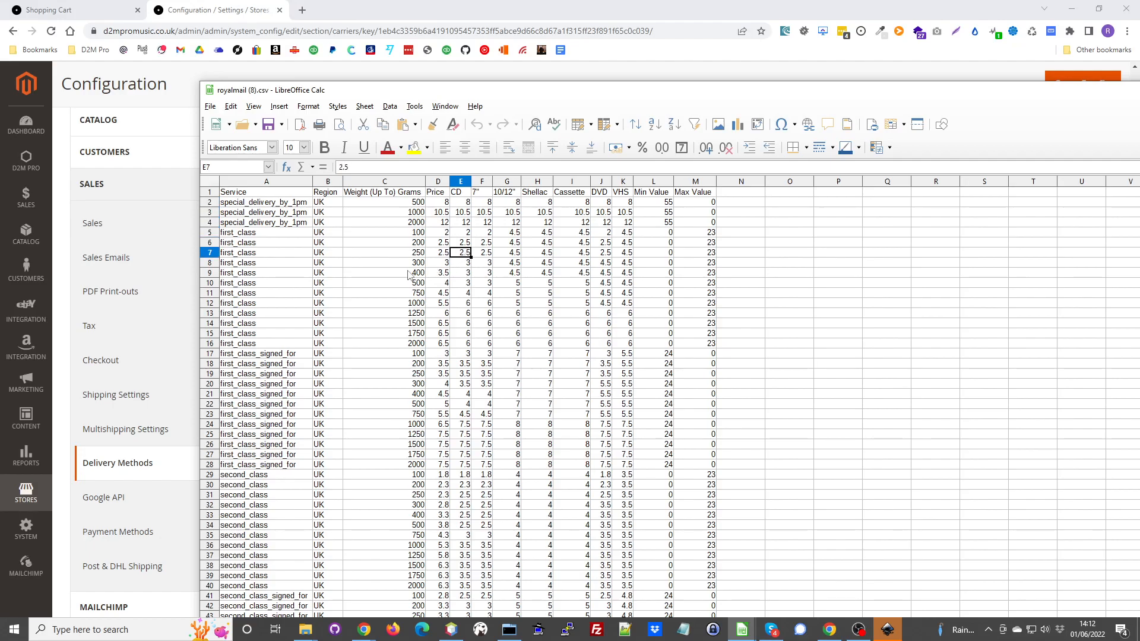
- Close the rates spreadsheet and cancel choosing royalmail (8).csv as the shipping rates import file
left_click_drag(757, 94, 563, 85)
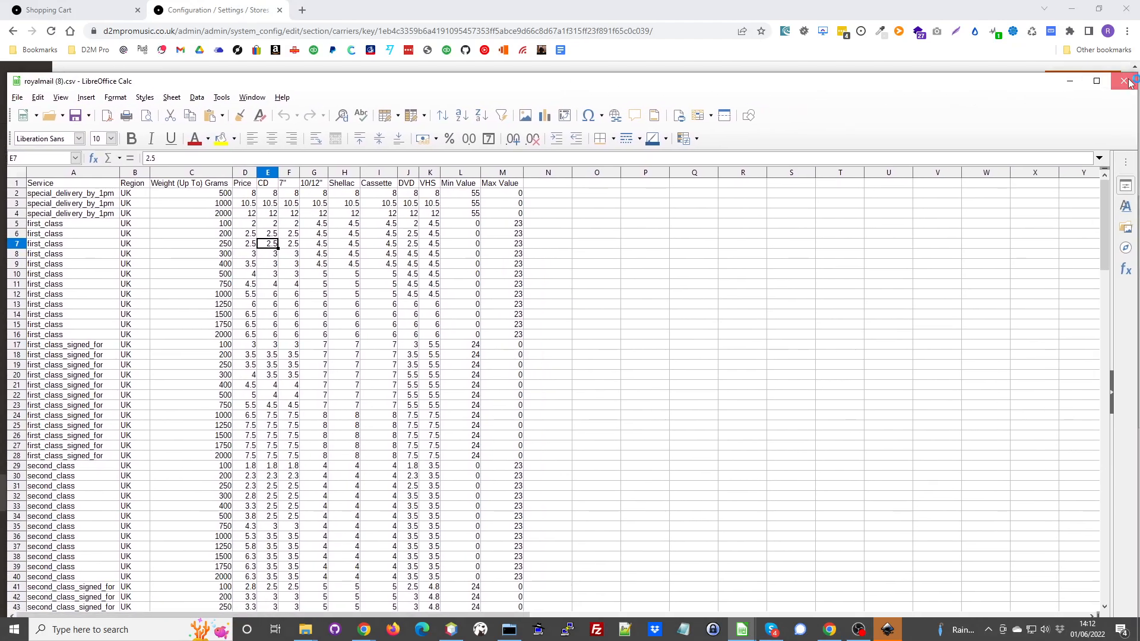
left_click(1124, 81)
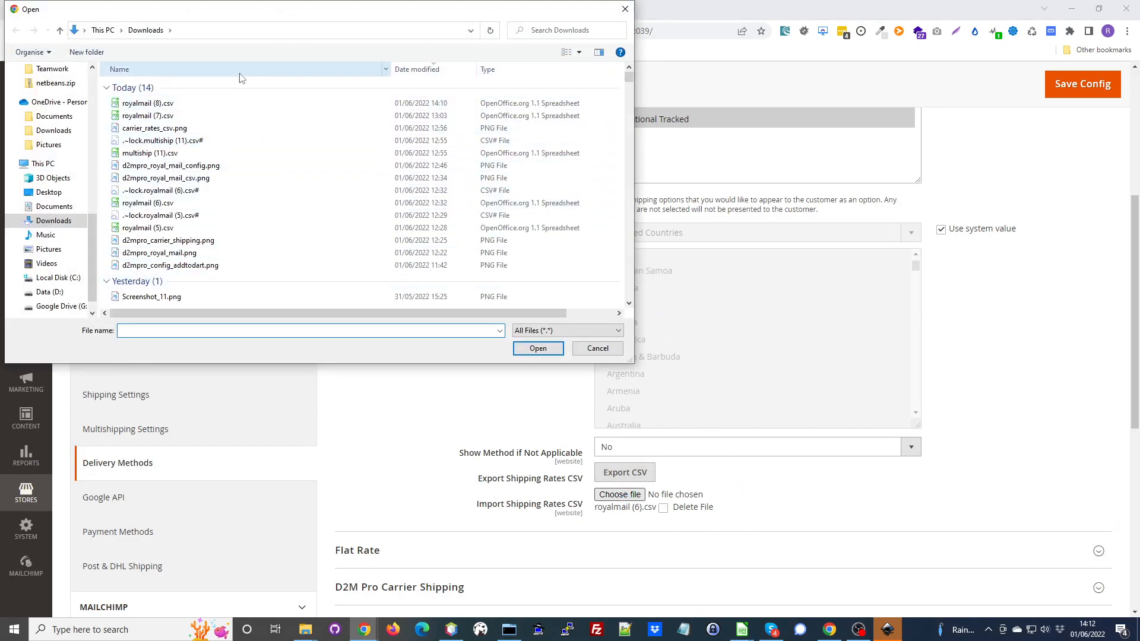
left_click(146, 103)
left_click(611, 352)
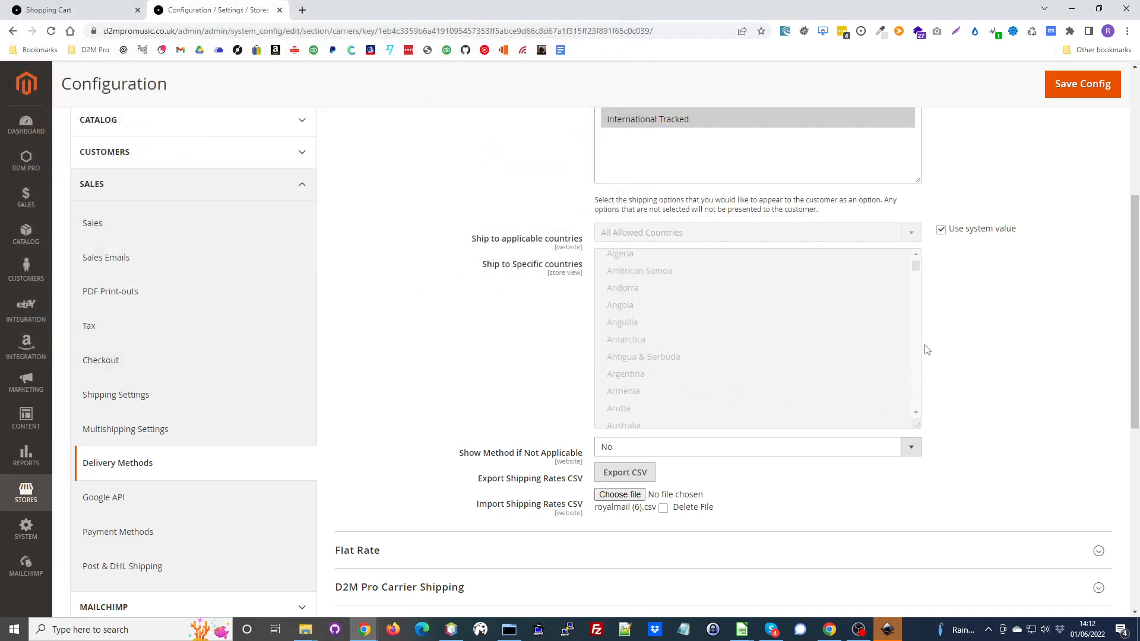
- Save the delivery methods configuration and review the D2M Pro Royal Mail Shipping allowed methods
left_click(1073, 97)
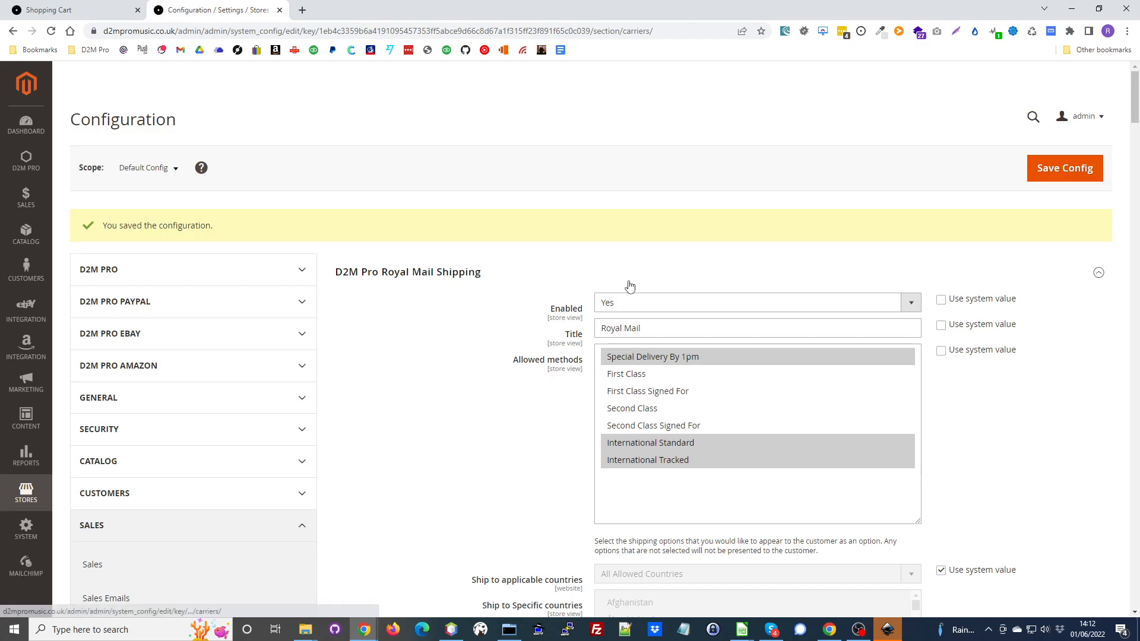
scroll(683, 297, "down", 2)
scroll(680, 326, "down", 6)
scroll(680, 326, "up", 6)
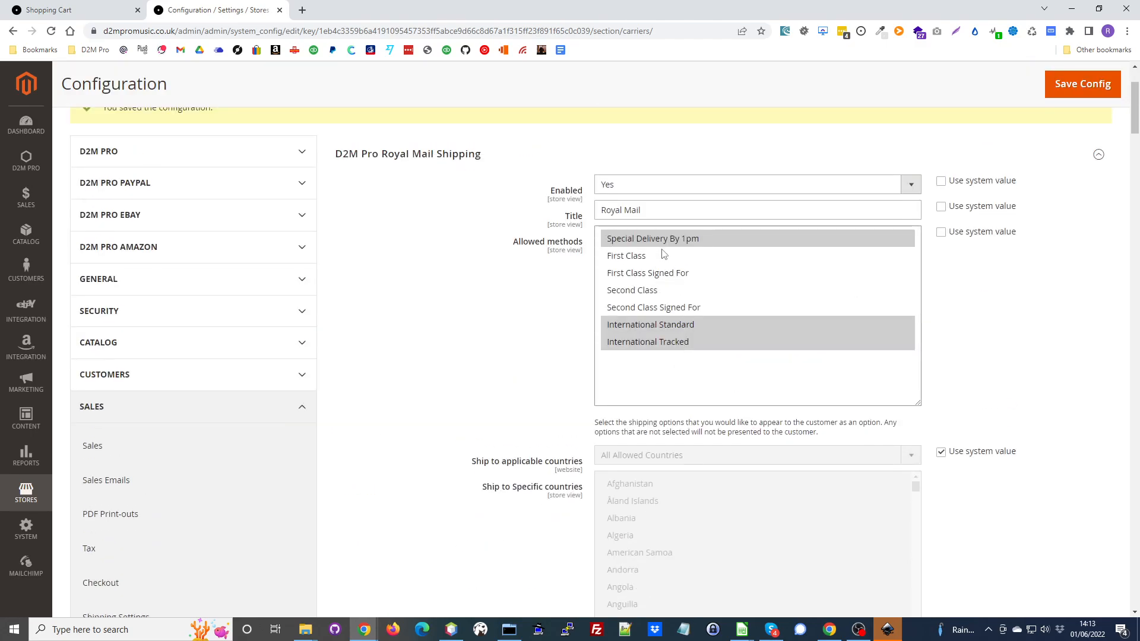
scroll(659, 238, "down", 5)
scroll(655, 187, "up", 3)
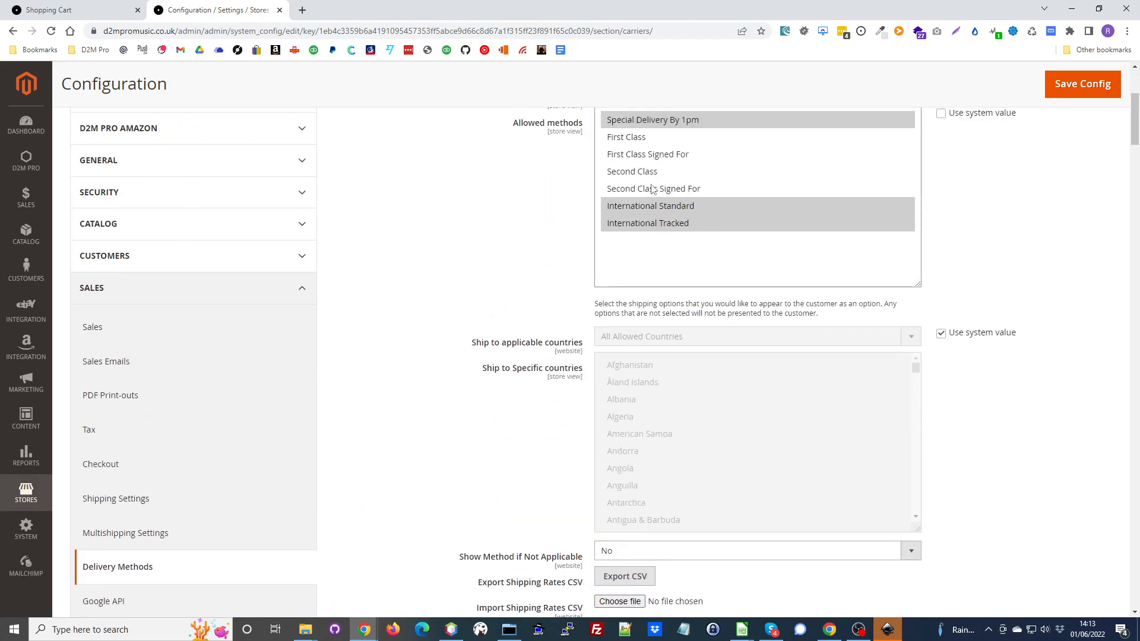
- Export the Royal Mail shipping rates CSV again and open it in LibreOffice Calc as comma-separated UTF-8 text
left_click(637, 579)
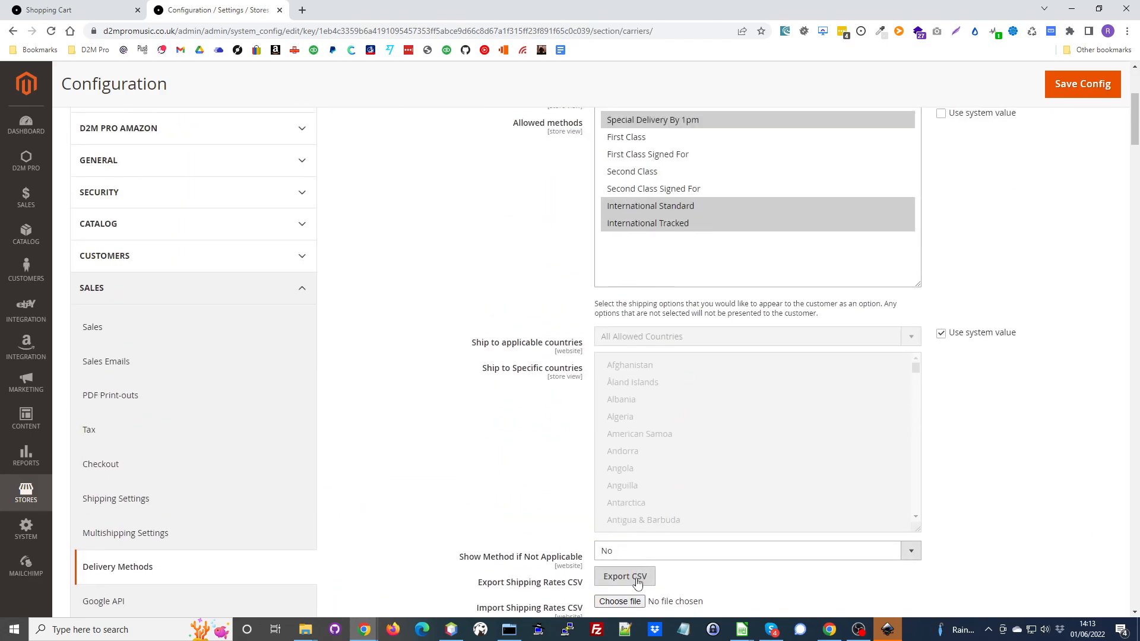
left_click(107, 605)
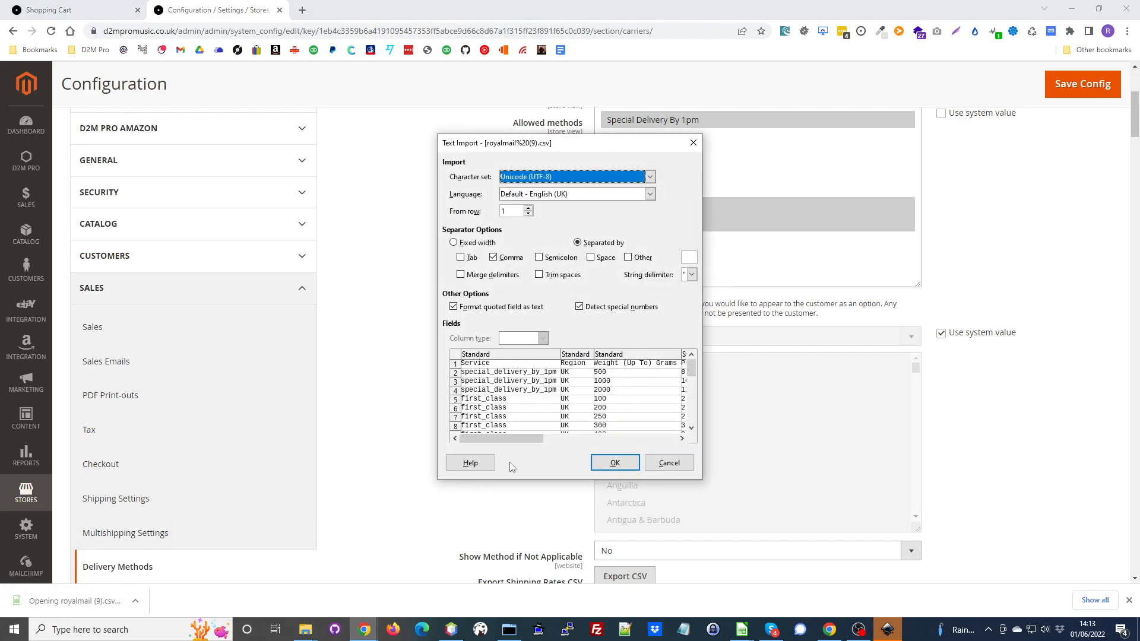
left_click(612, 464)
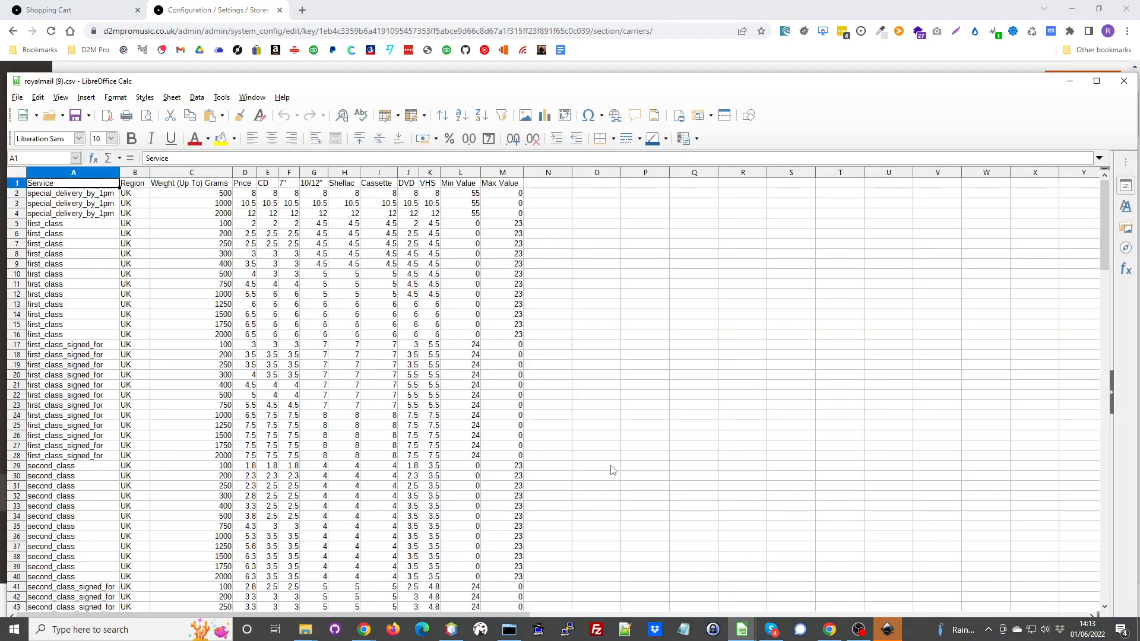
- Examine the Service column, from special delivery through first class, second class and signed for rows to international standard
left_click(62, 215)
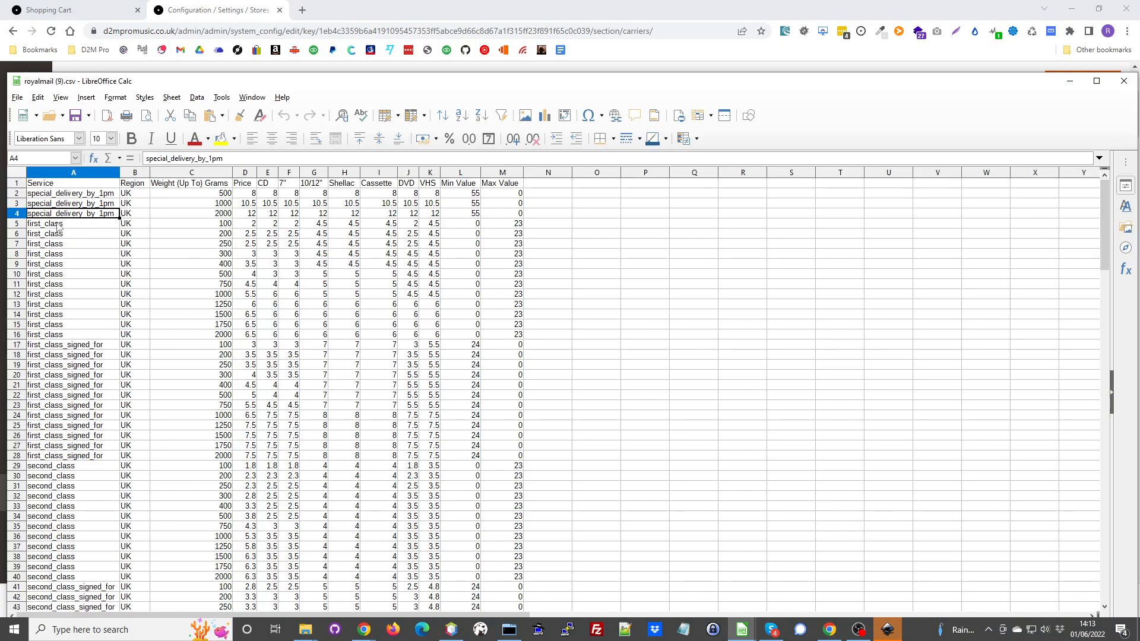
left_click(60, 245)
left_click(71, 356)
scroll(72, 380, "down", 4)
left_click(73, 386)
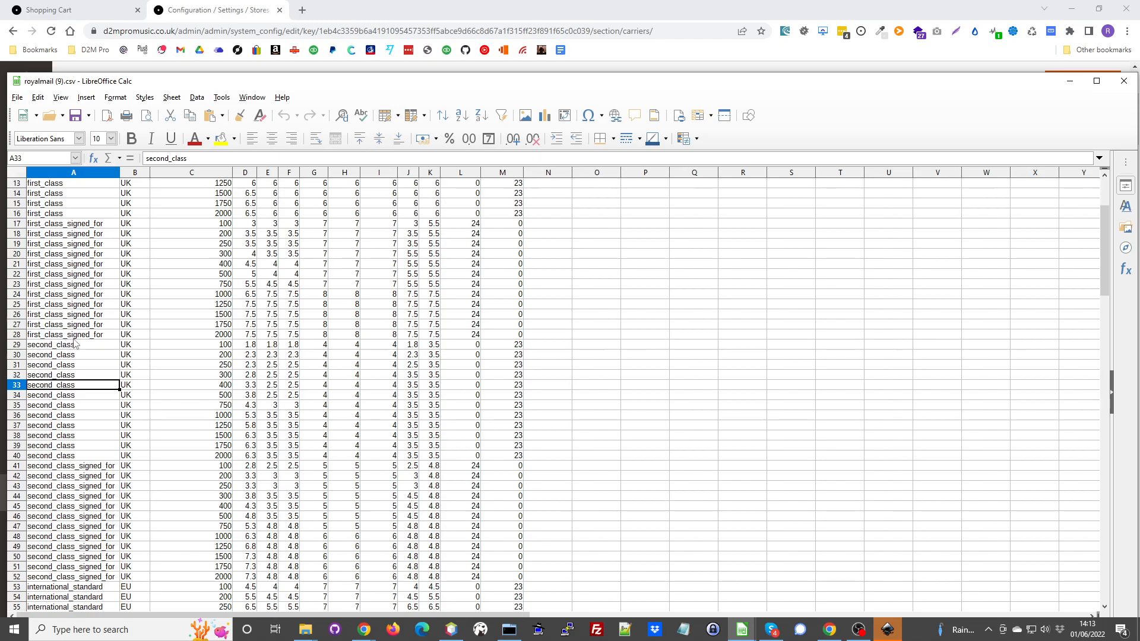
left_click(83, 305)
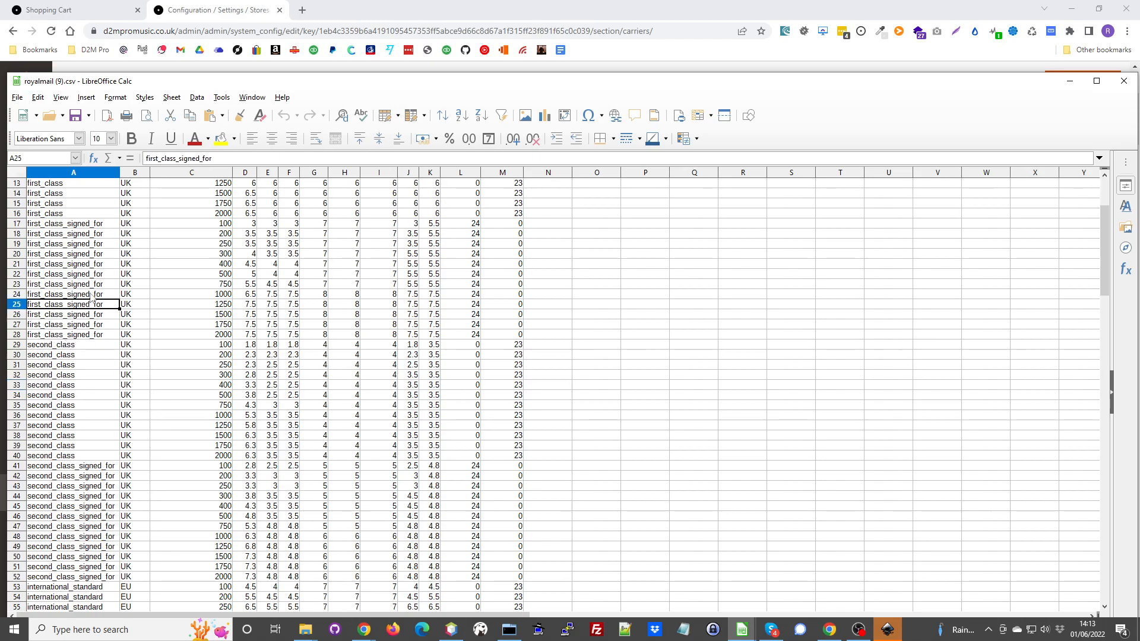
left_click(77, 253)
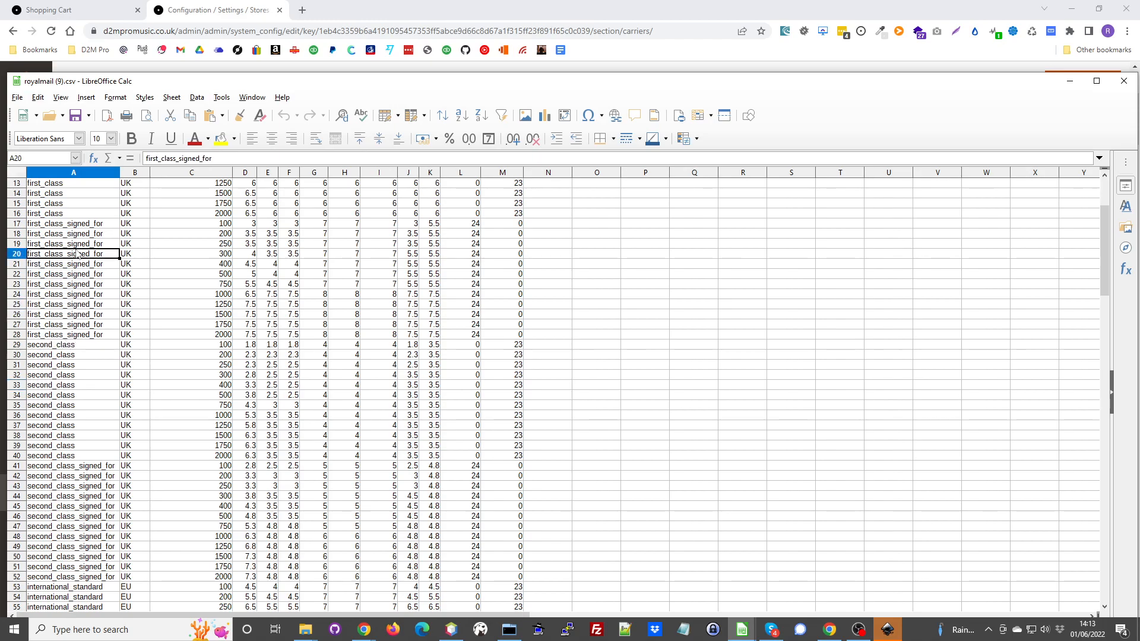
scroll(93, 359, "down", 9)
left_click(80, 365)
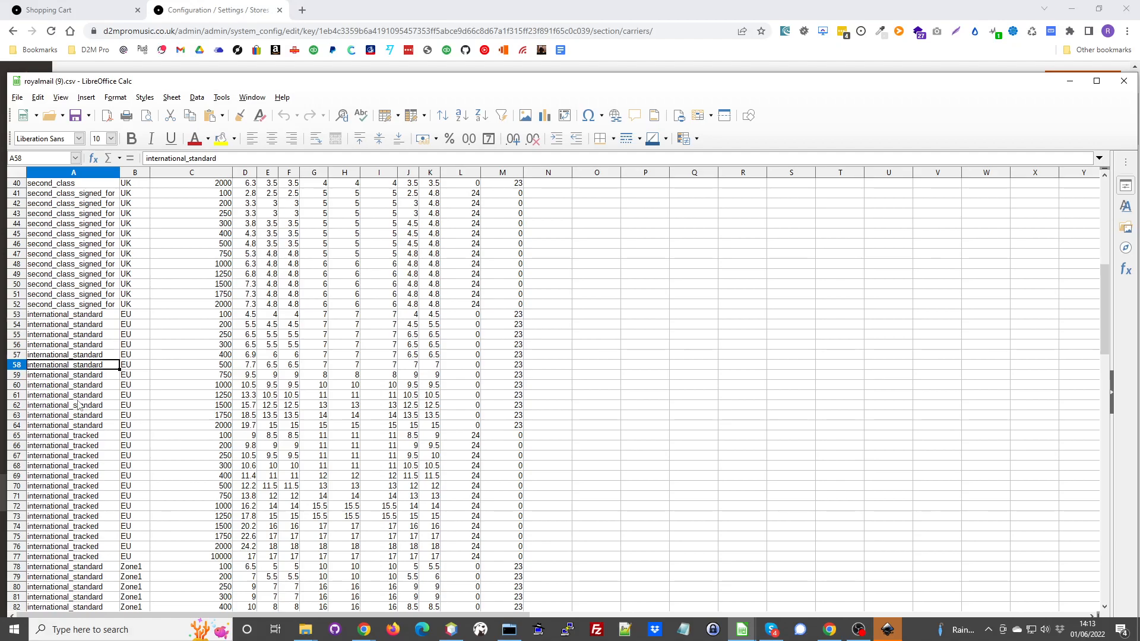
- Compare the special_delivery_by_1pm service name in the rates spreadsheet with the Royal Mail allowed methods, uncovering the configuration page behind it
scroll(365, 458, "up", 13)
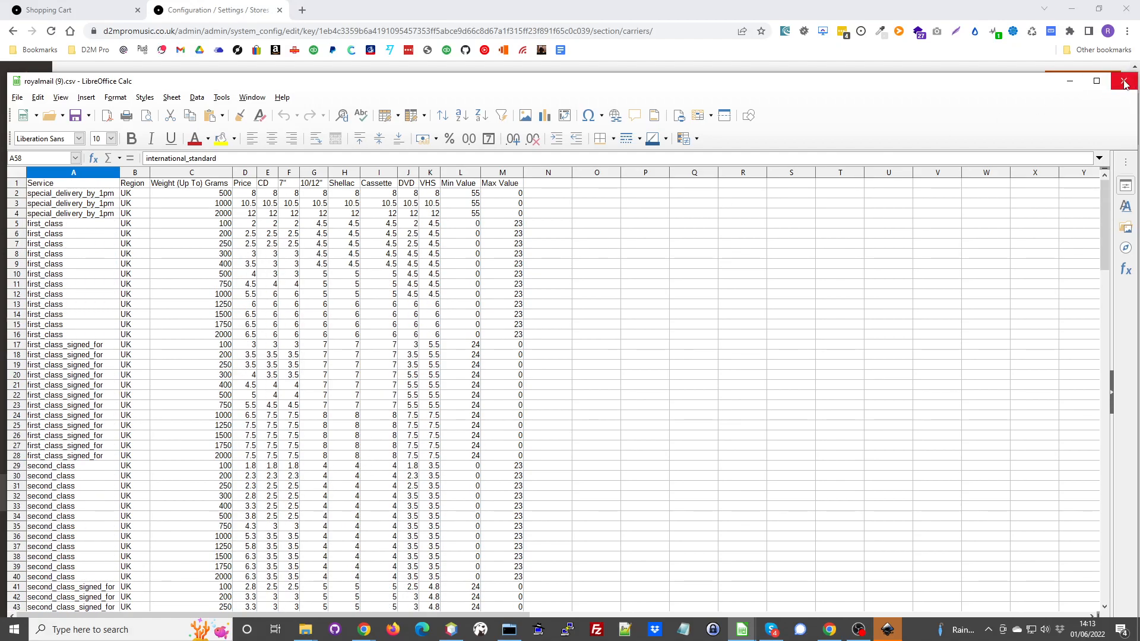
left_click_drag(1019, 89, 1098, 459)
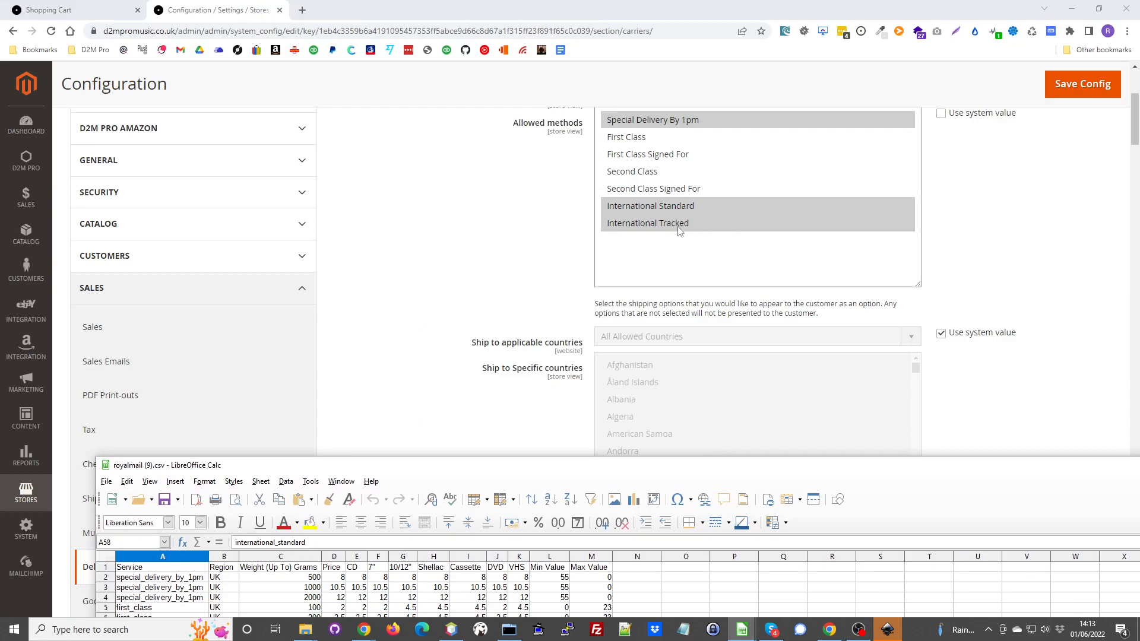
left_click(174, 581)
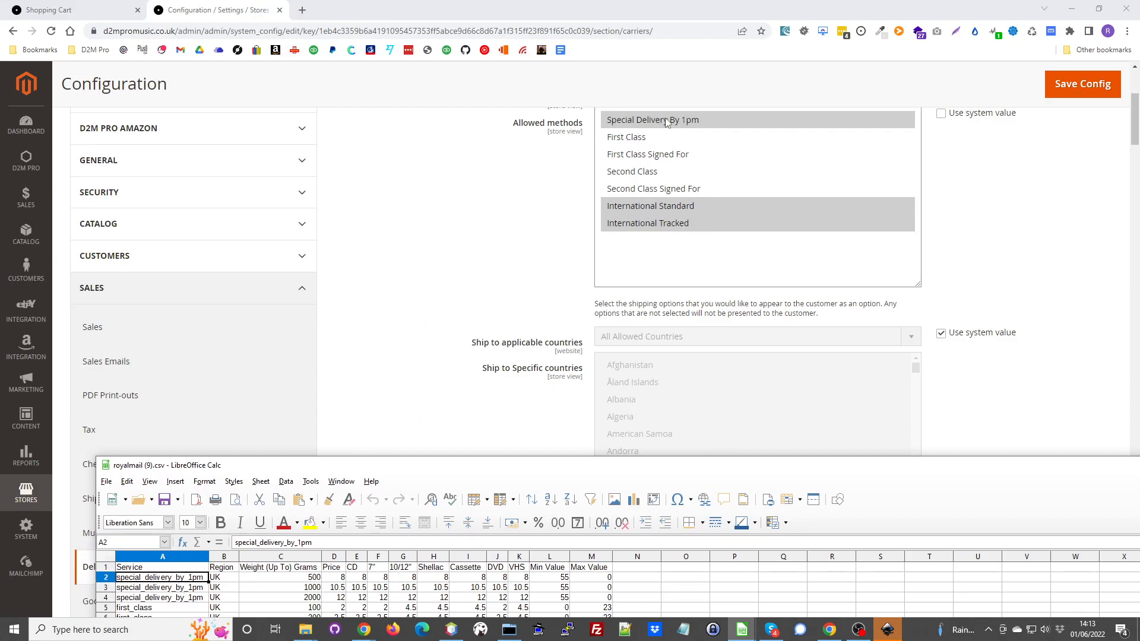
- Close the royalmail (9).csv spreadsheet and collapse the D2M Pro Royal Mail Shipping section
left_click_drag(800, 467, 758, 182)
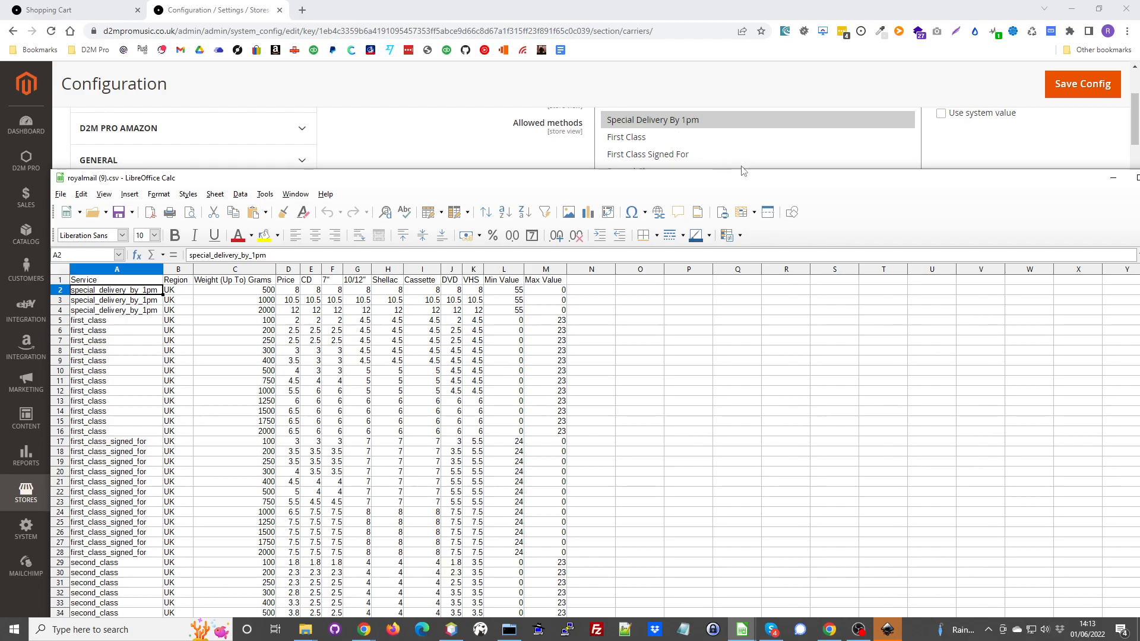
left_click_drag(820, 181, 646, 176)
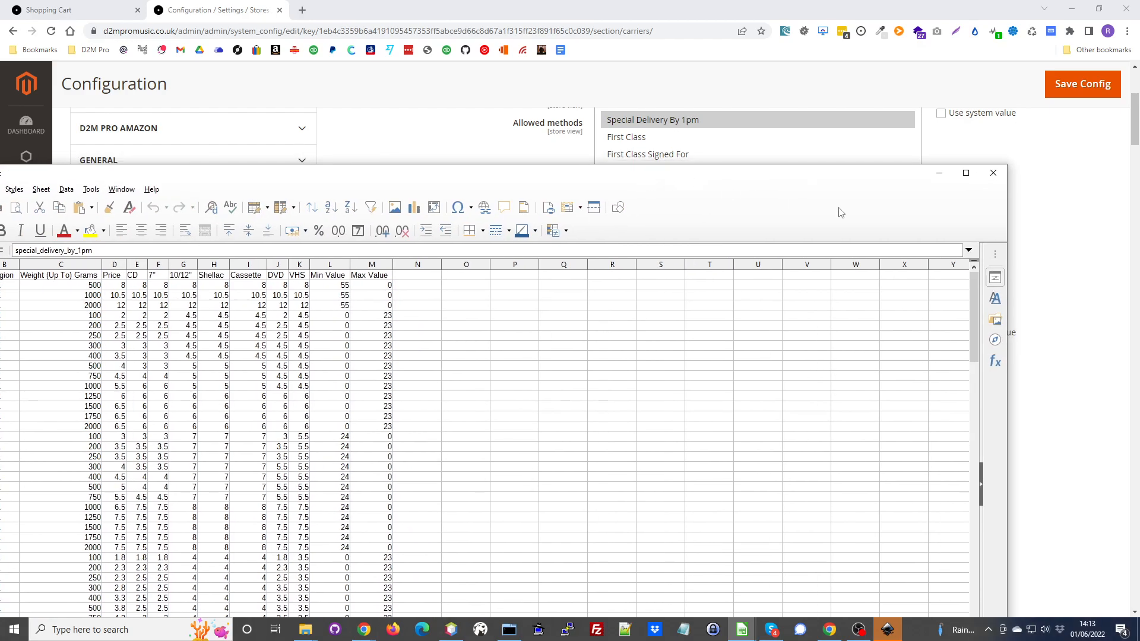
left_click(993, 173)
scroll(1023, 425, "up", 4)
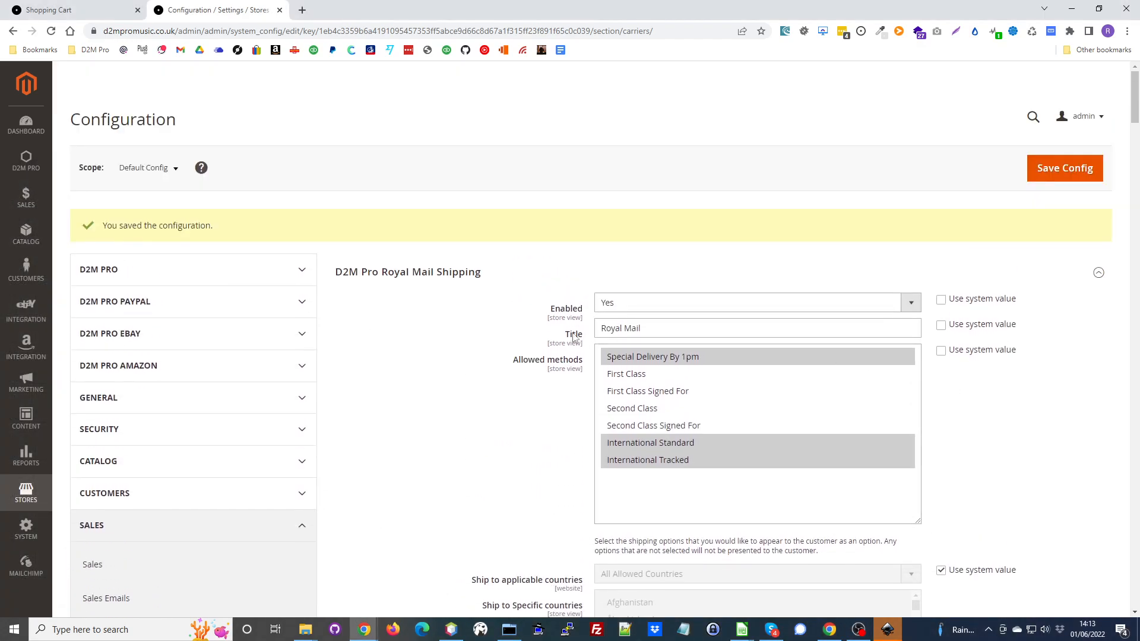
left_click(417, 279)
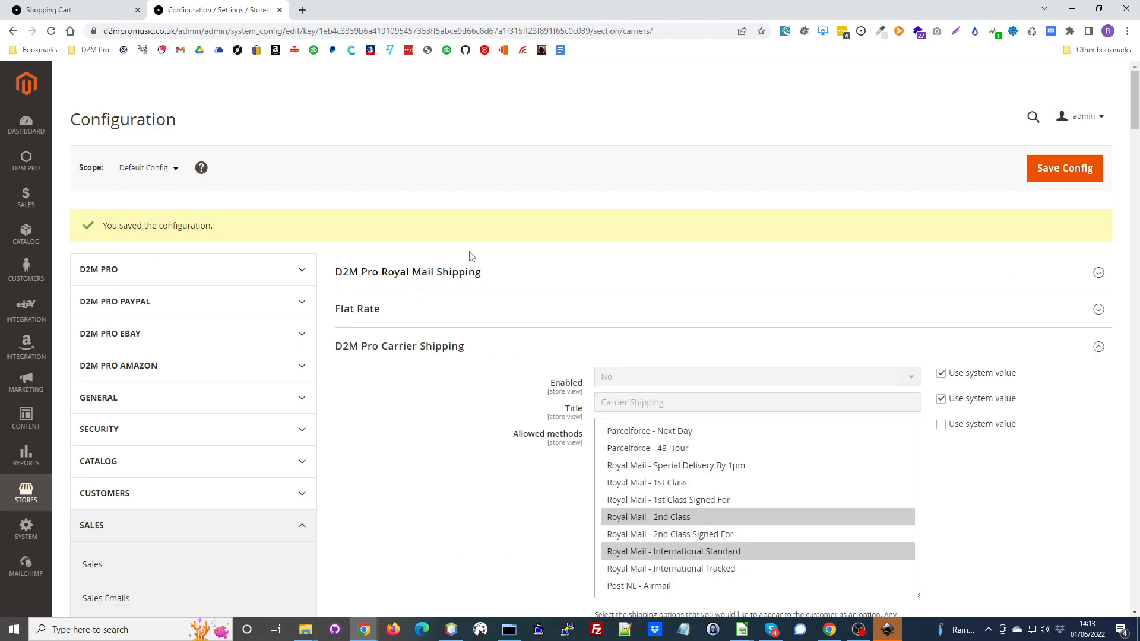
- Examine the D2M Pro Carrier Shipping allowed methods and the countries selected for Zone 2
scroll(472, 257, "down", 2)
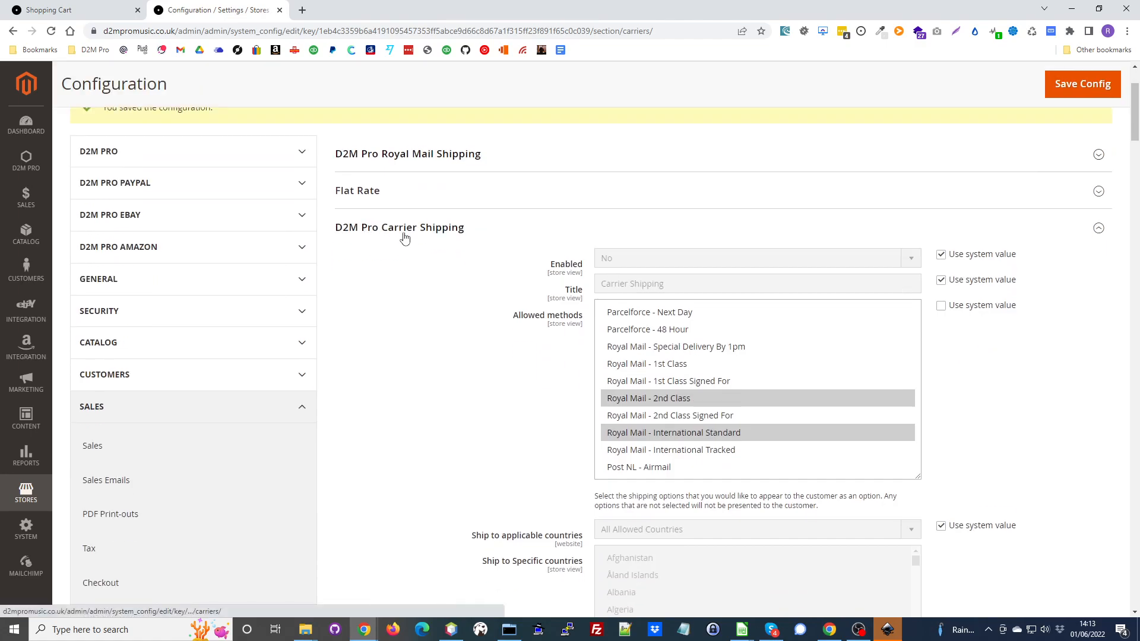
scroll(509, 243, "down", 2)
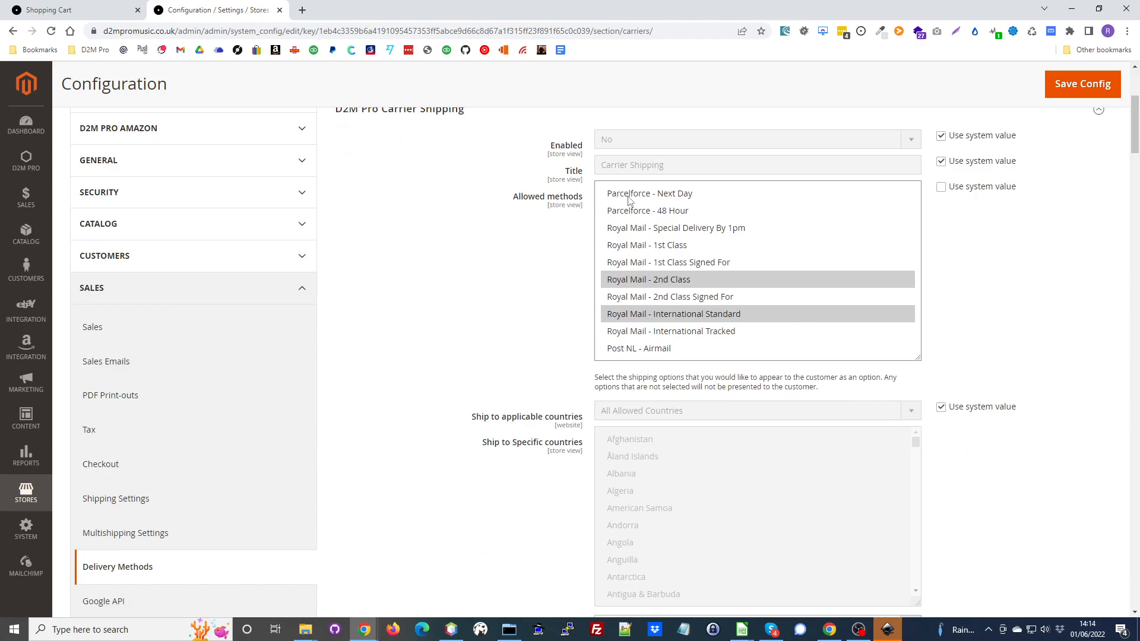
scroll(947, 256, "down", 8)
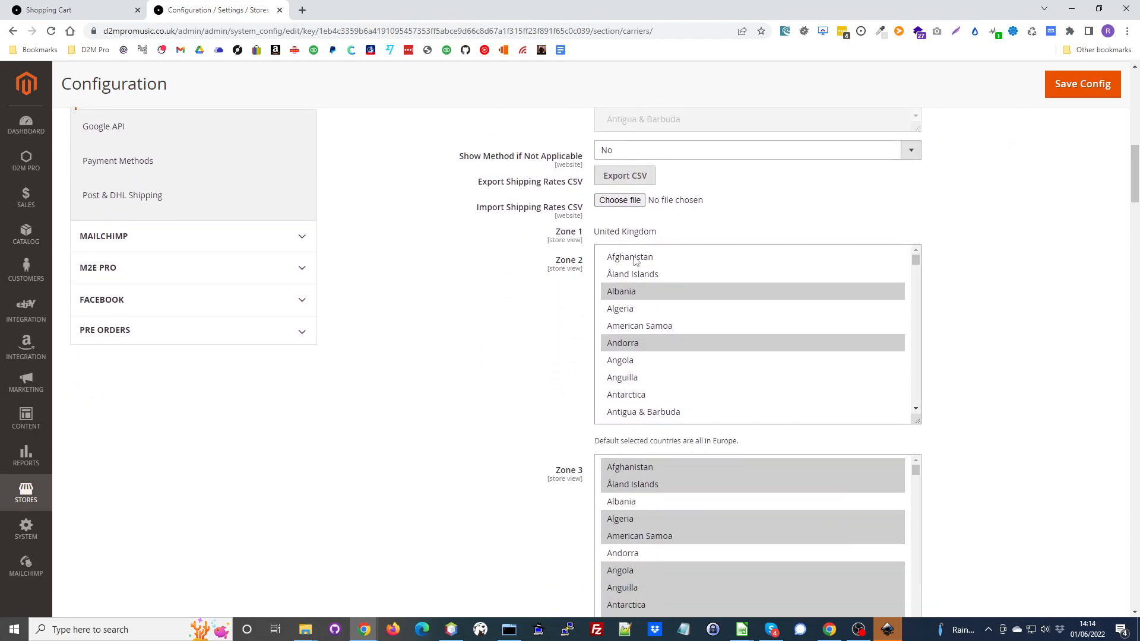
left_click_drag(552, 261, 585, 264)
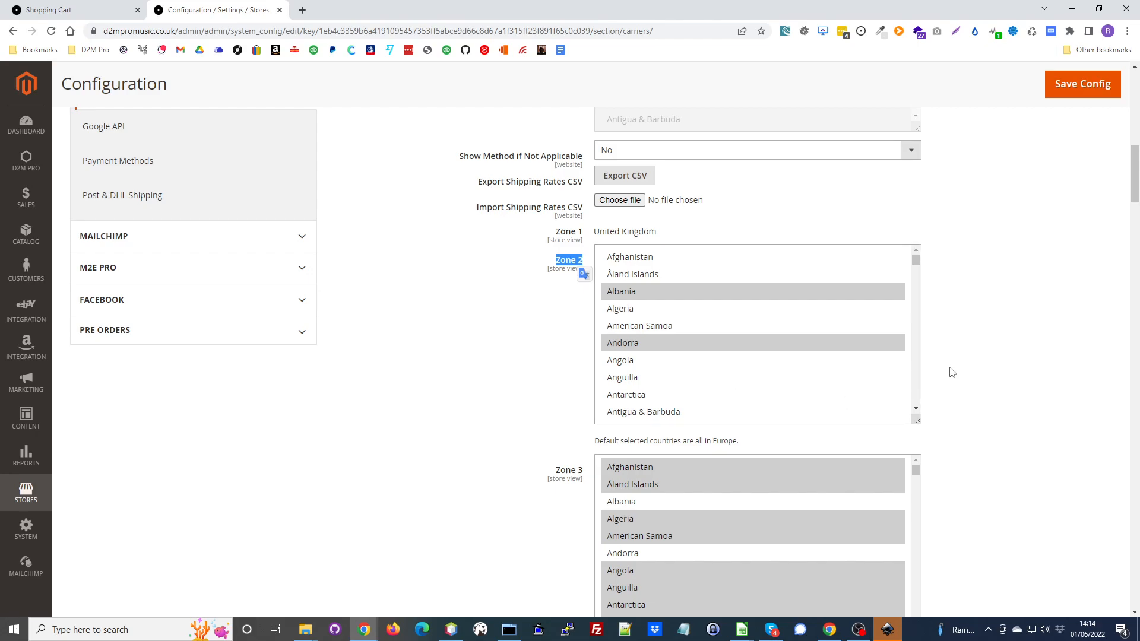
scroll(765, 327, "down", 8)
scroll(766, 331, "down", 7)
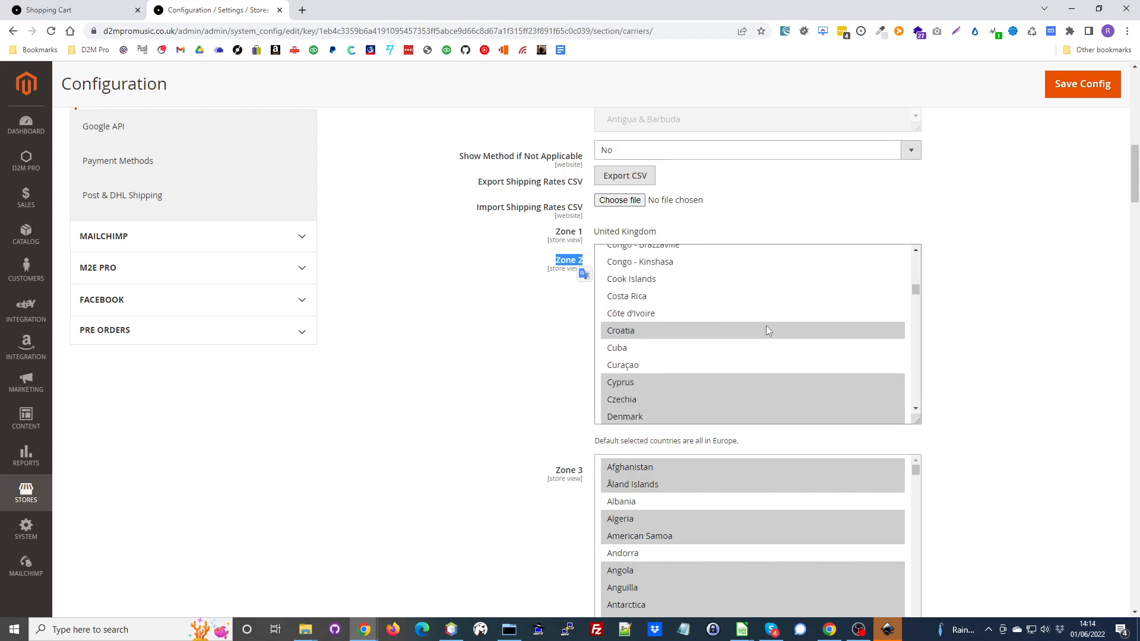
scroll(766, 330, "down", 5)
scroll(766, 331, "up", 18)
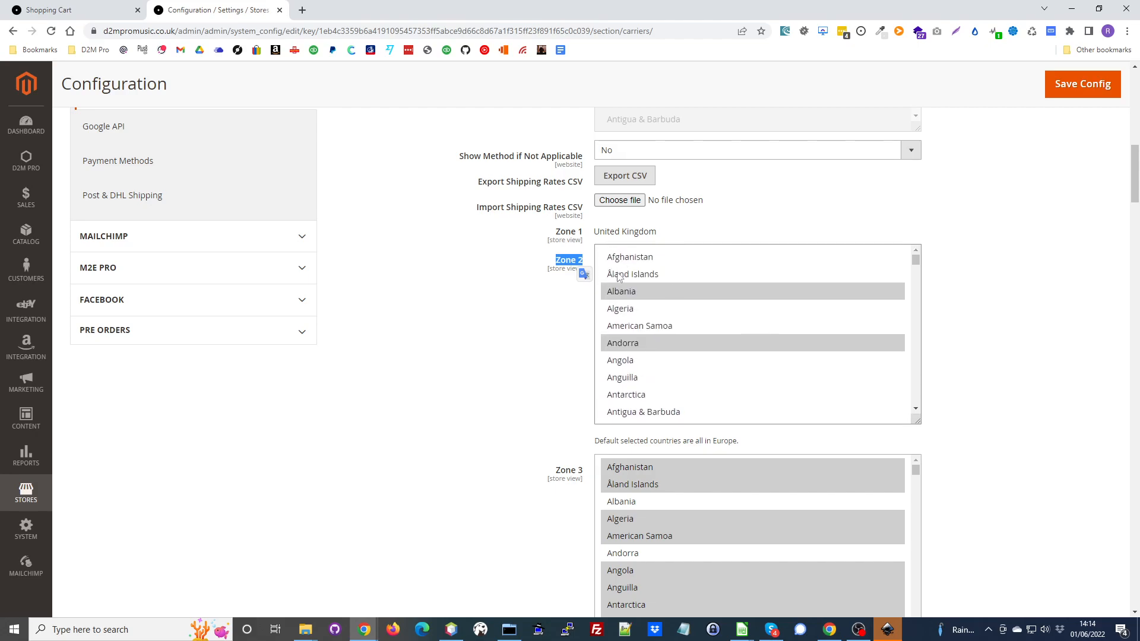
- Review the Zone 1 country and the country lists of the remaining D2M Pro Carrier Shipping zones
left_click_drag(595, 231, 657, 232)
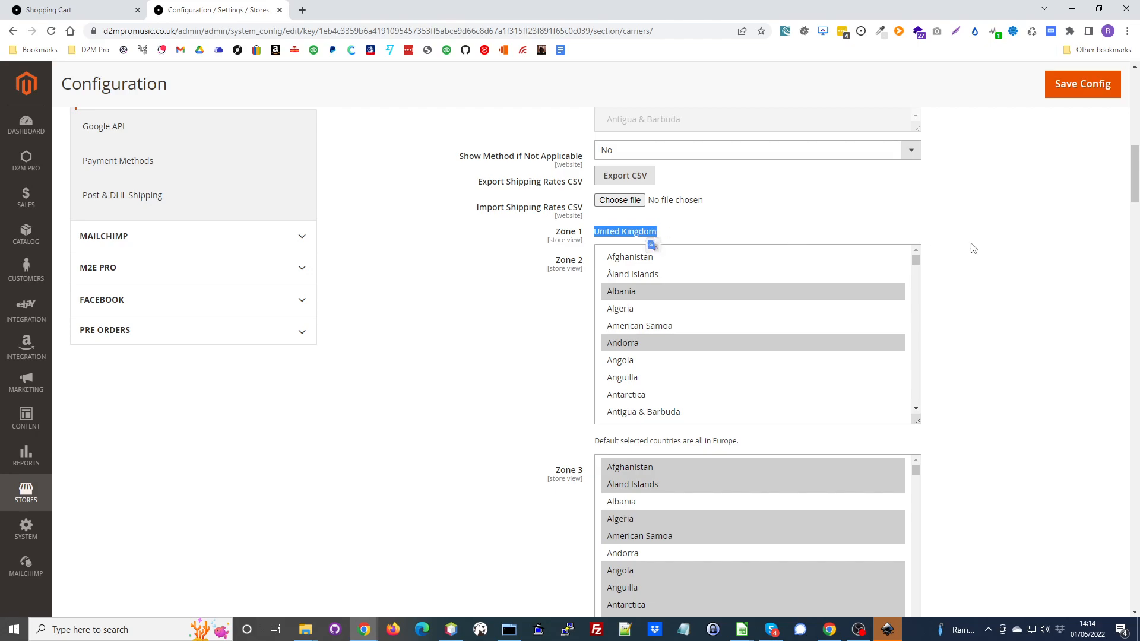
left_click(568, 262)
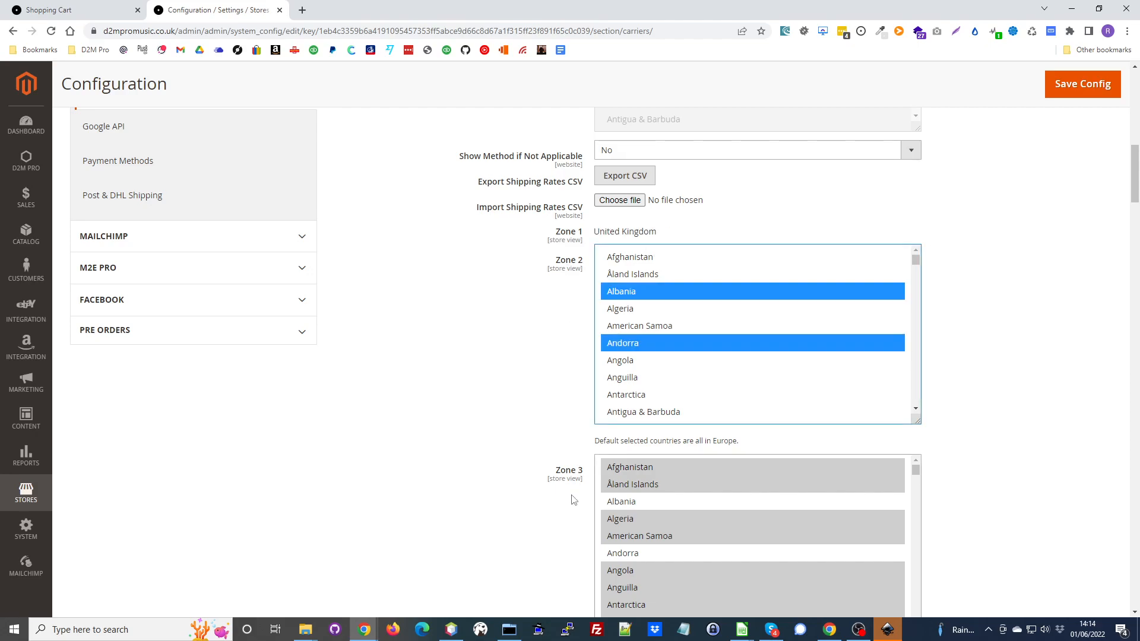
scroll(569, 485, "down", 5)
scroll(569, 478, "down", 20)
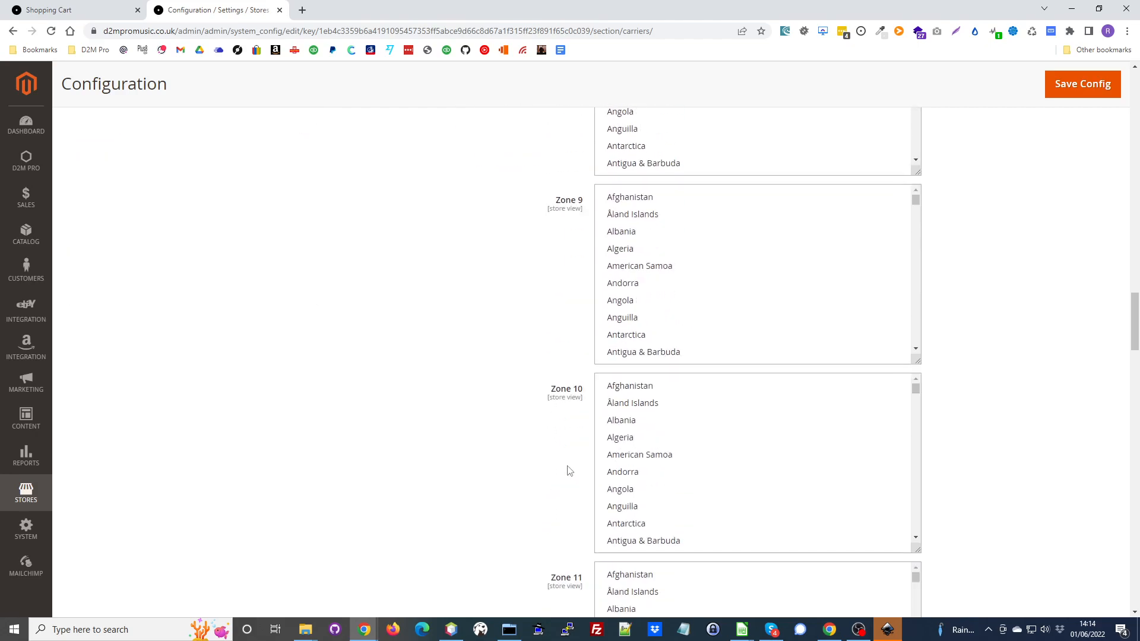
scroll(569, 471, "up", 20)
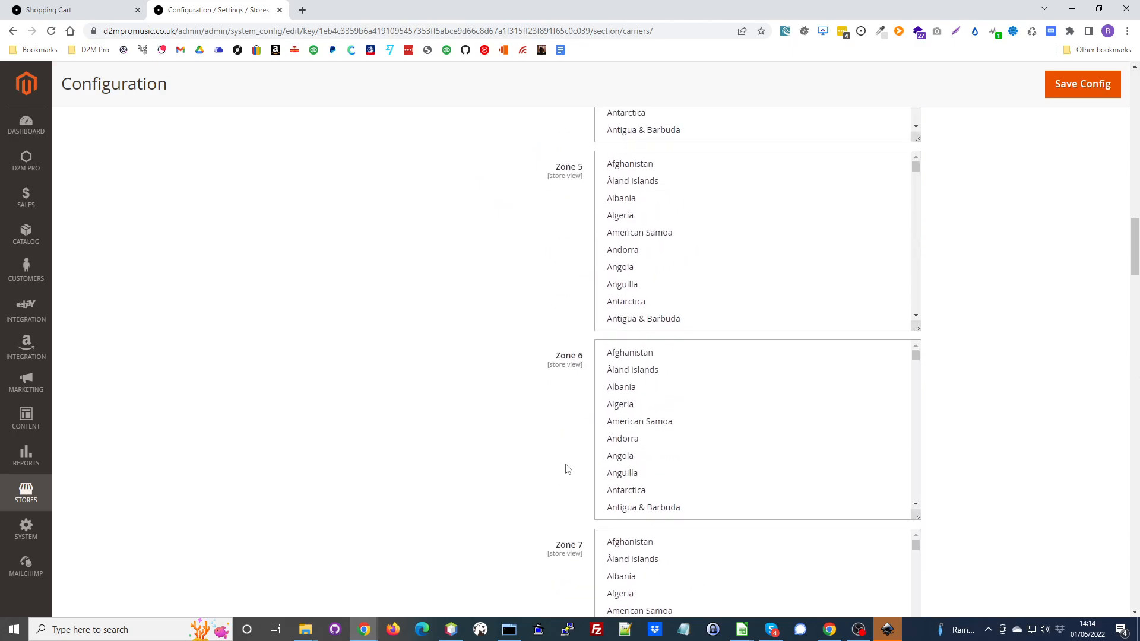
left_click(1007, 371)
scroll(1007, 415, "up", 9)
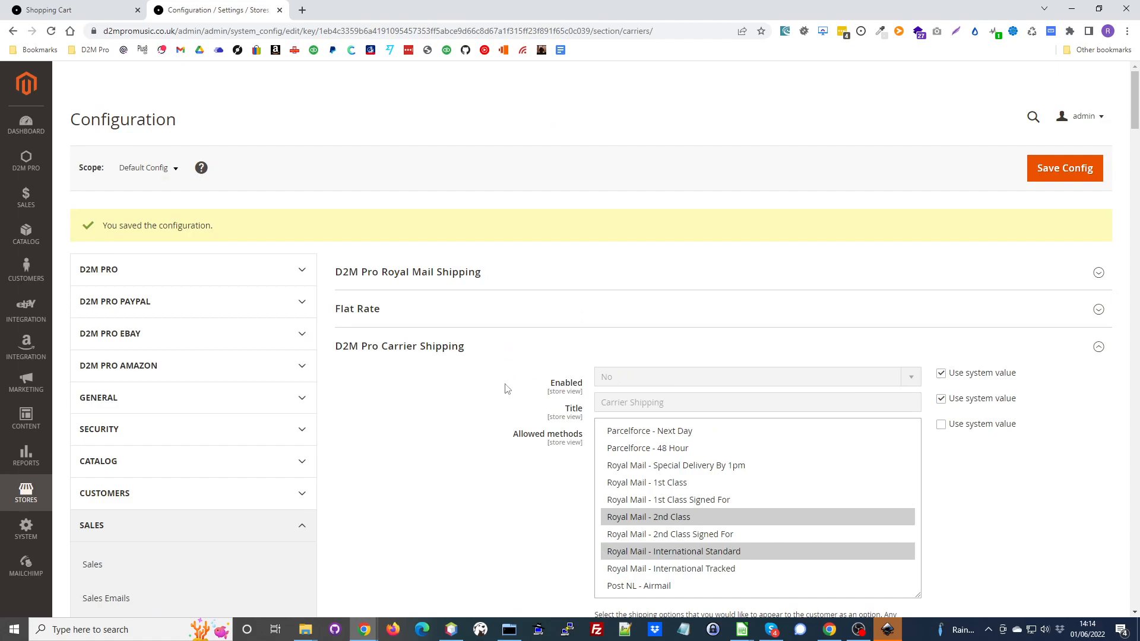
- Collapse D2M Pro Carrier Shipping, then expand Matrix Rates, review its settings and collapse it again
left_click(386, 346)
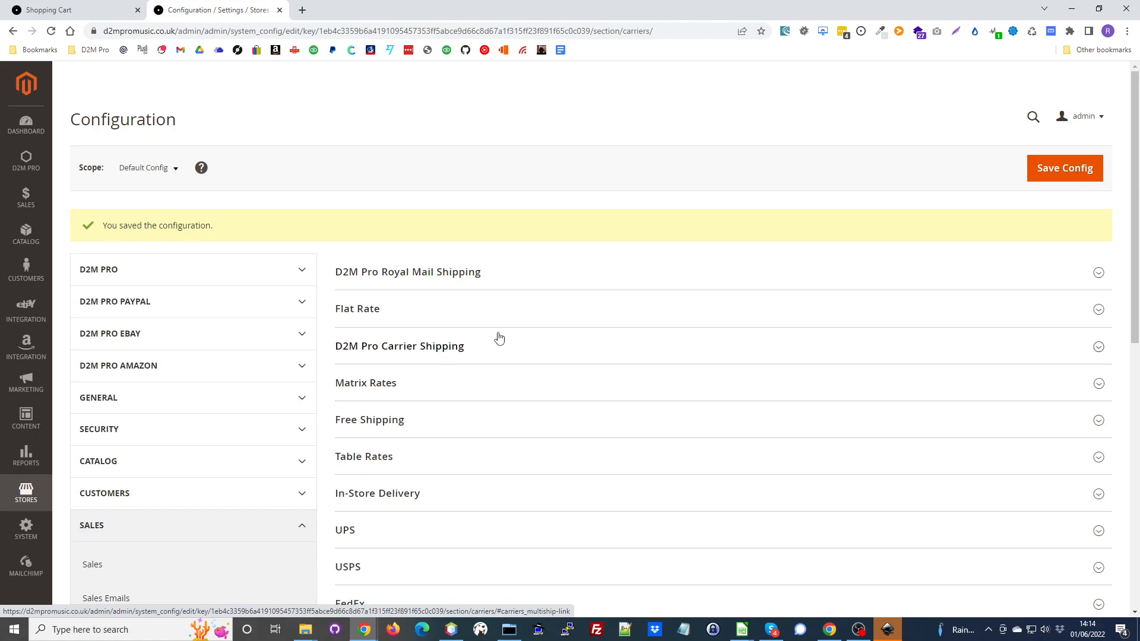
left_click(385, 386)
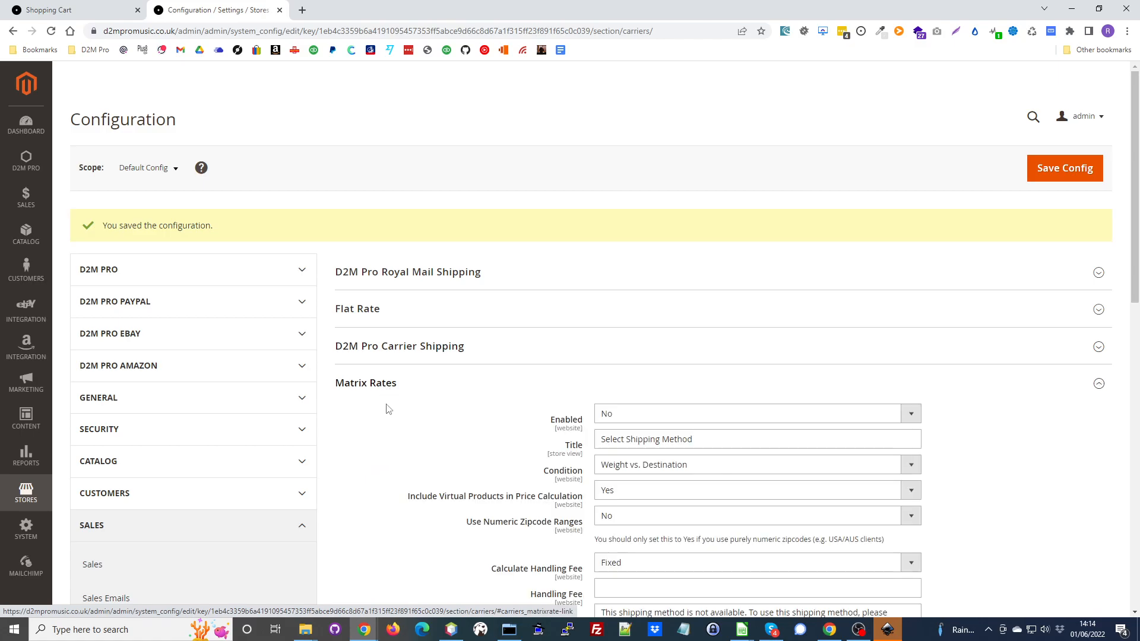
scroll(387, 420, "down", 3)
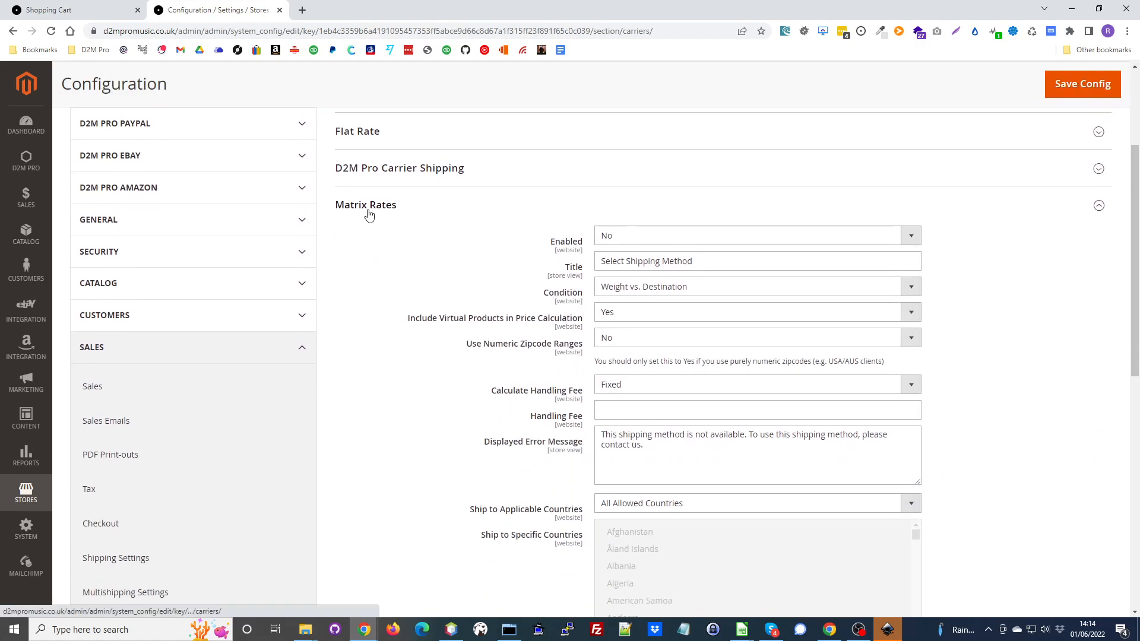
scroll(665, 410, "down", 5)
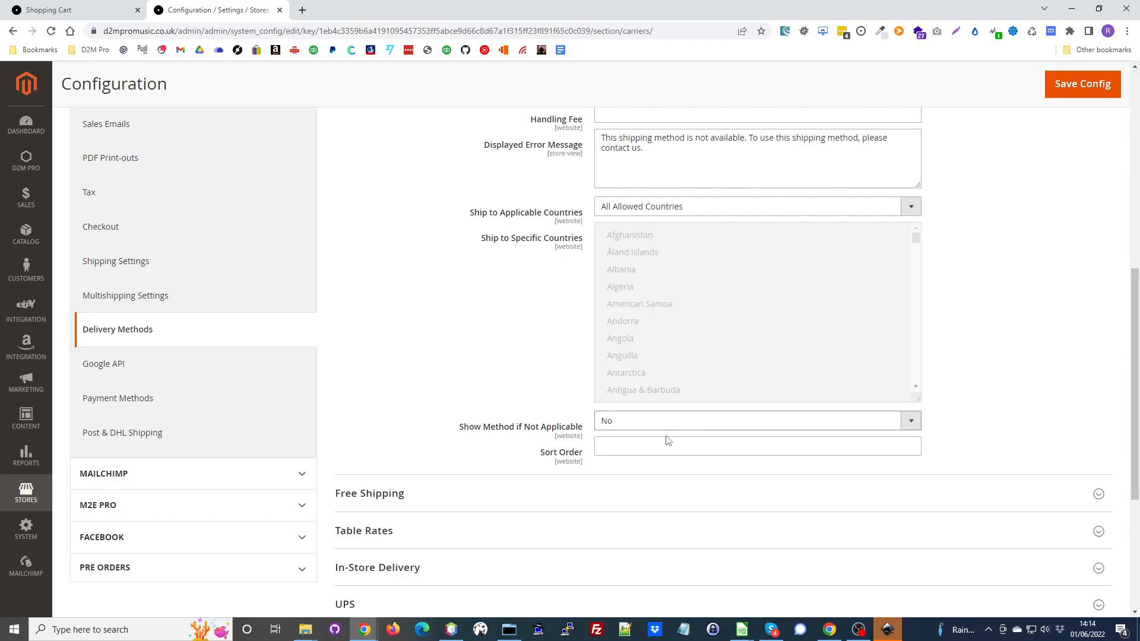
scroll(665, 415, "up", 5)
scroll(831, 354, "down", 3)
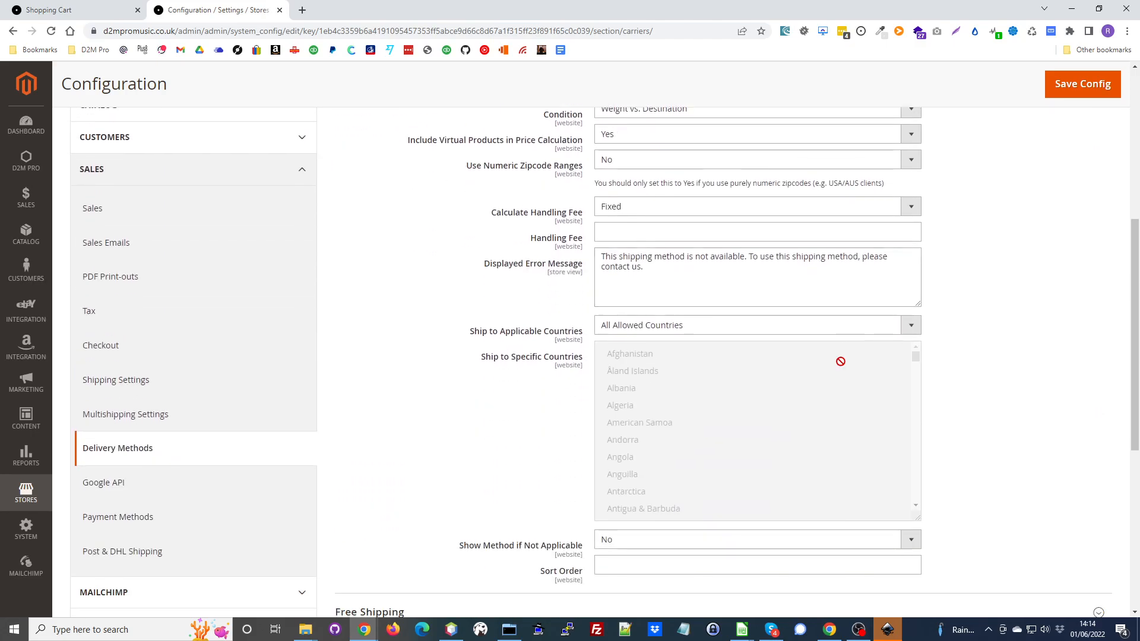
scroll(840, 361, "up", 4)
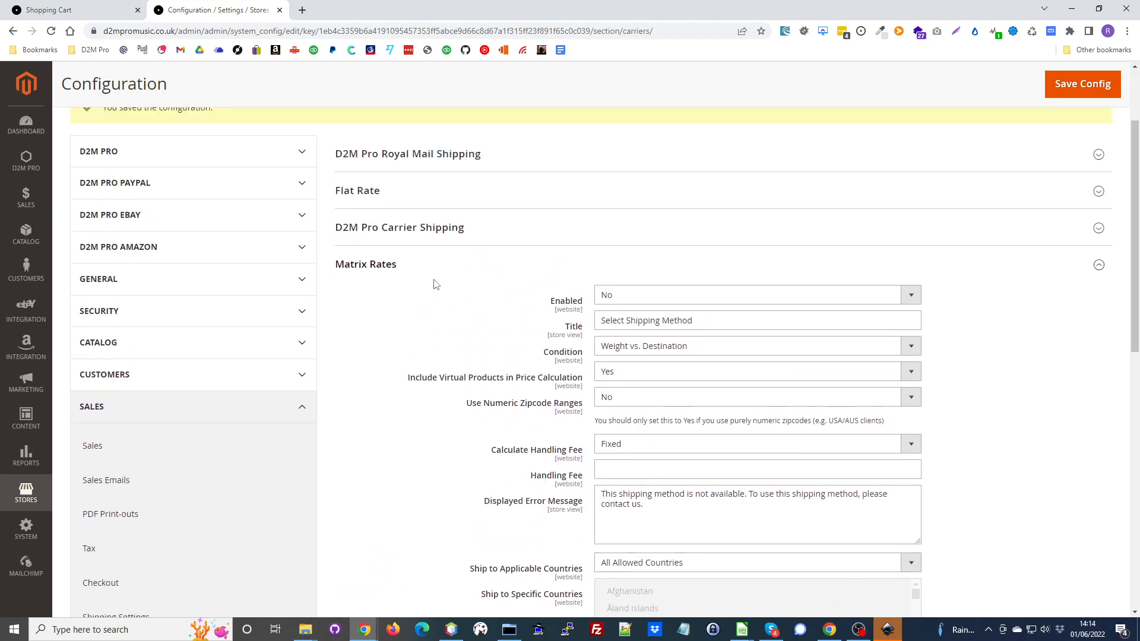
left_click(400, 272)
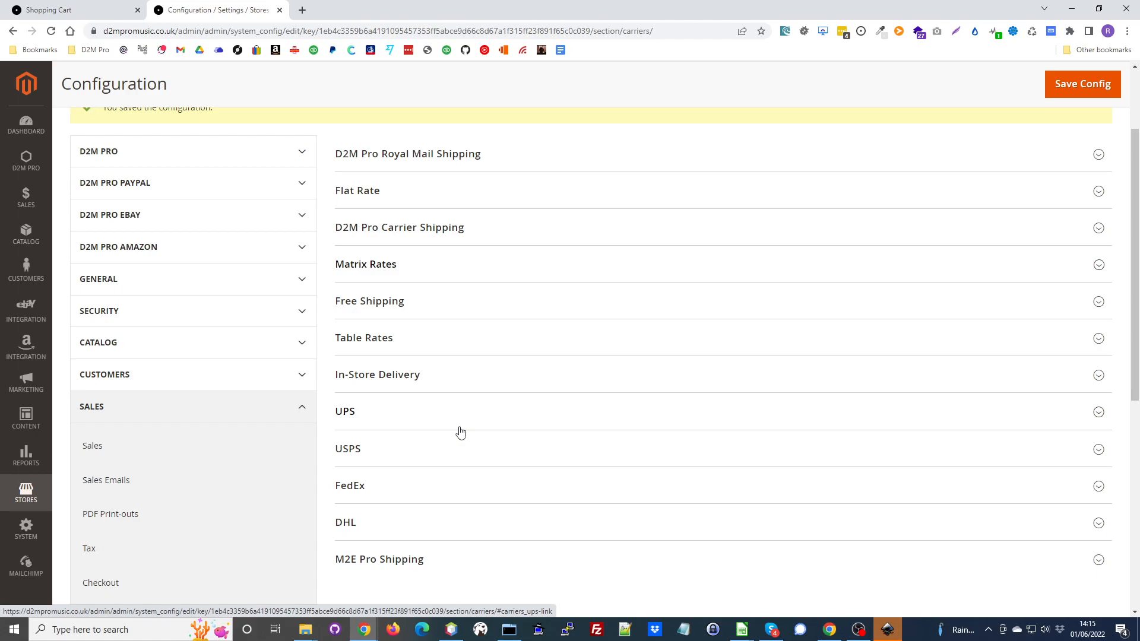
- Expand D2M Pro Carrier Shipping again and review its allowed methods, rates CSV options and zone country lists
scroll(454, 429, "up", 2)
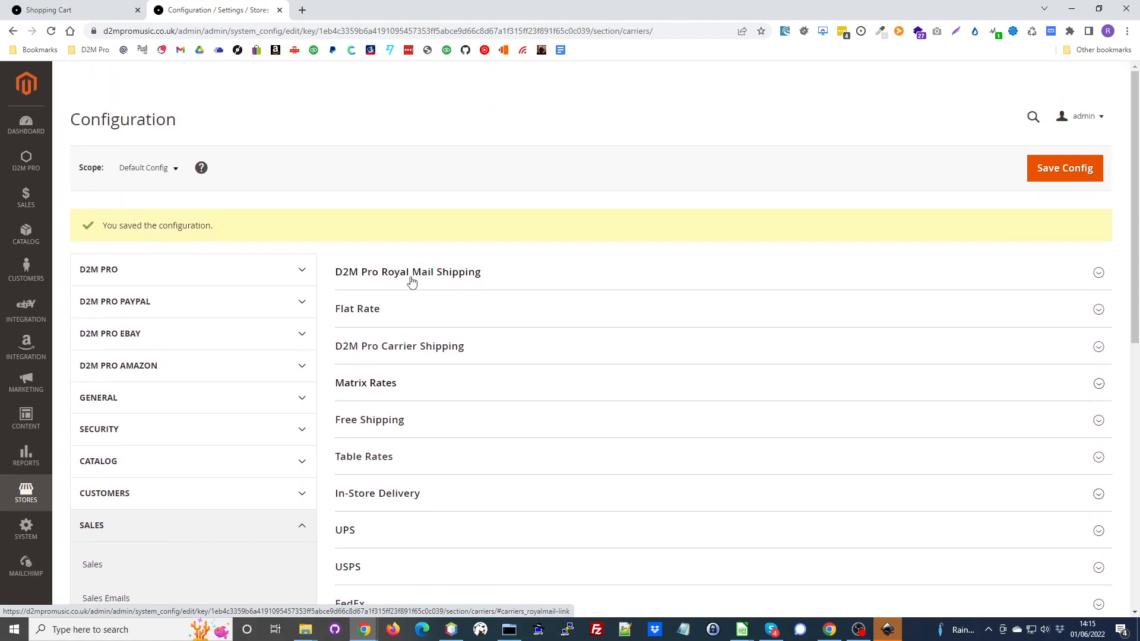
left_click(409, 350)
scroll(508, 372, "down", 10)
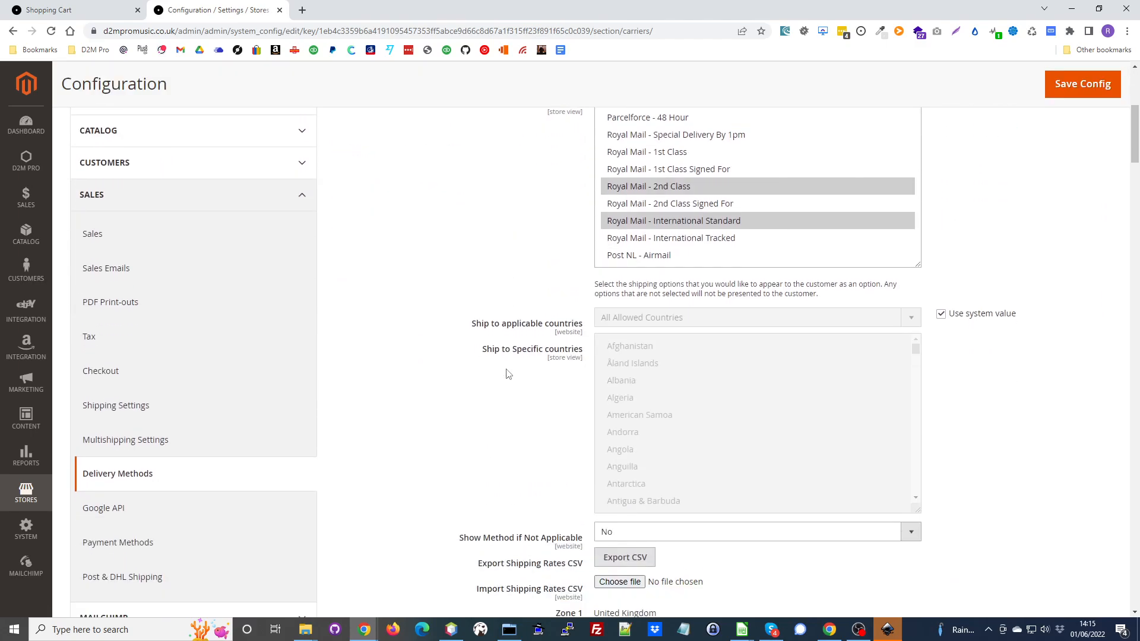
scroll(506, 357, "down", 6)
scroll(505, 340, "up", 6)
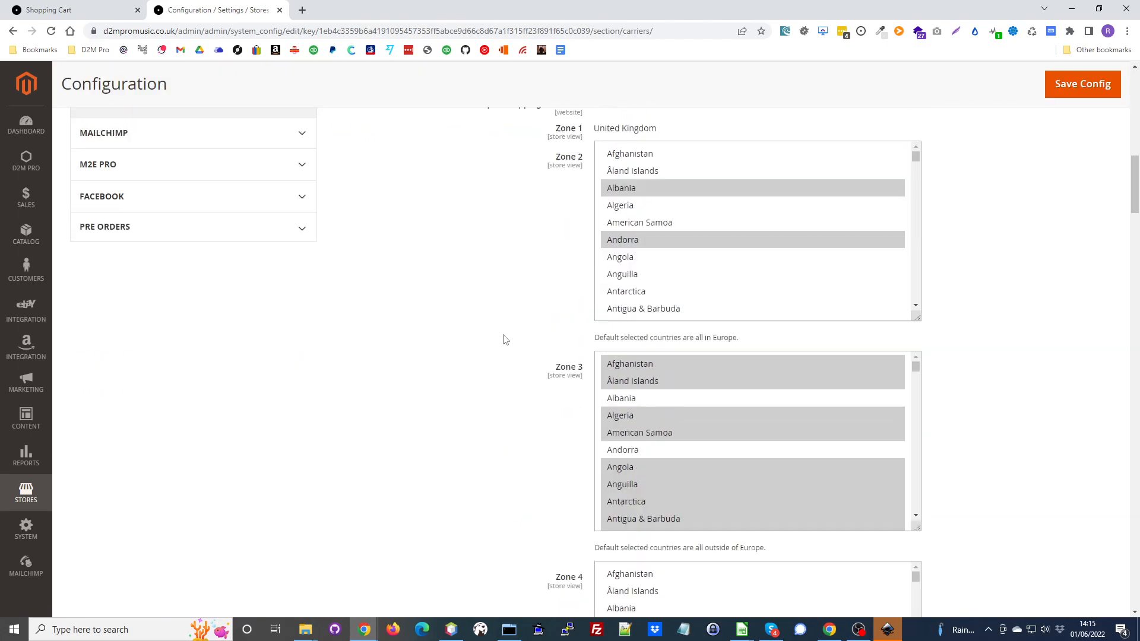
scroll(505, 340, "down", 6)
scroll(505, 340, "up", 20)
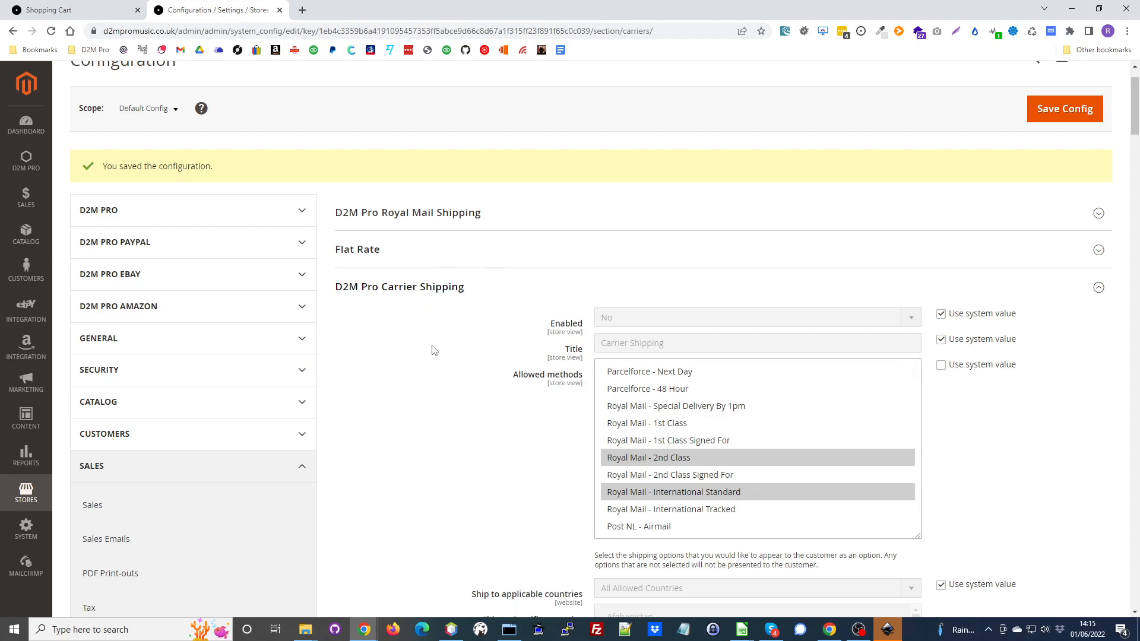
- Expand the D2M Pro Royal Mail Shipping section and review its allowed methods and shipping rates CSV options
left_click(418, 218)
scroll(576, 305, "down", 1)
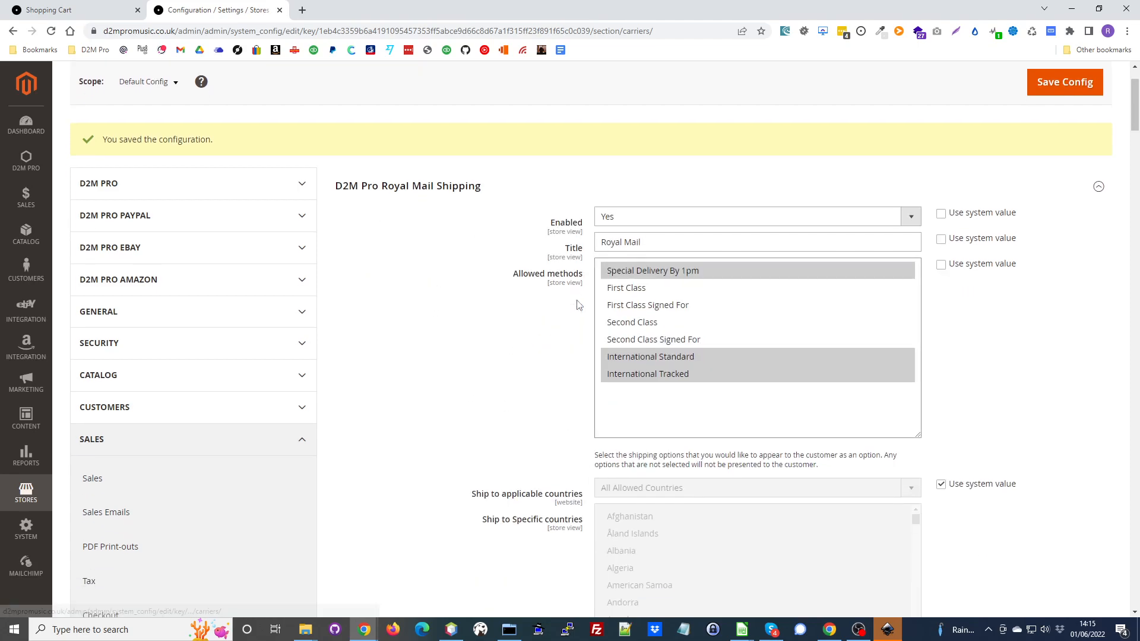
scroll(576, 305, "down", 3)
scroll(600, 440, "down", 4)
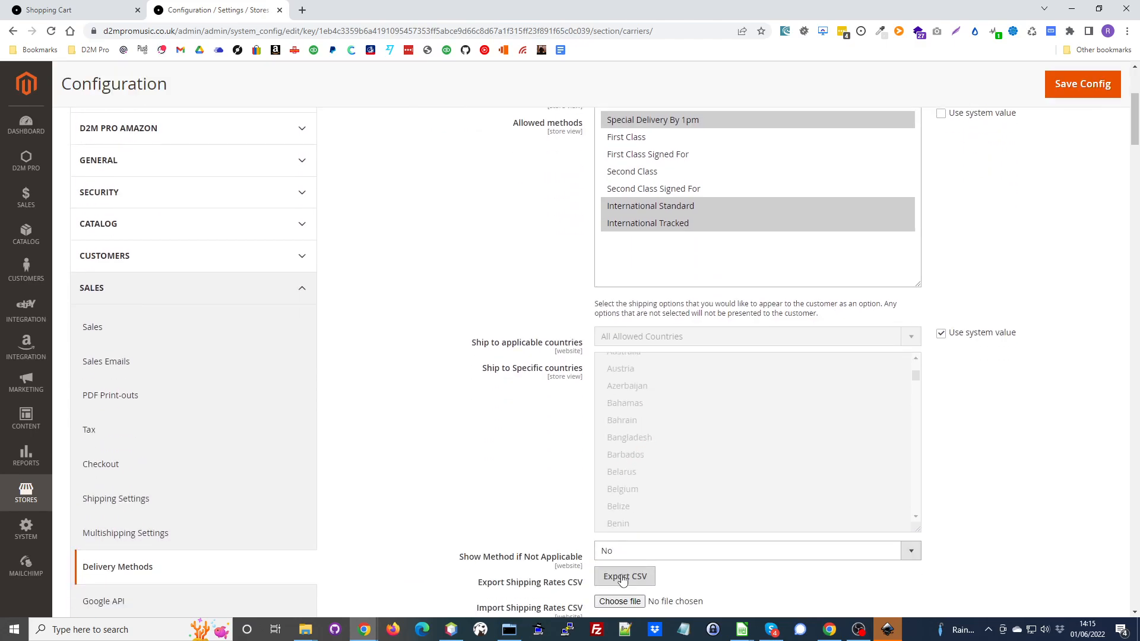
scroll(720, 228, "up", 4)
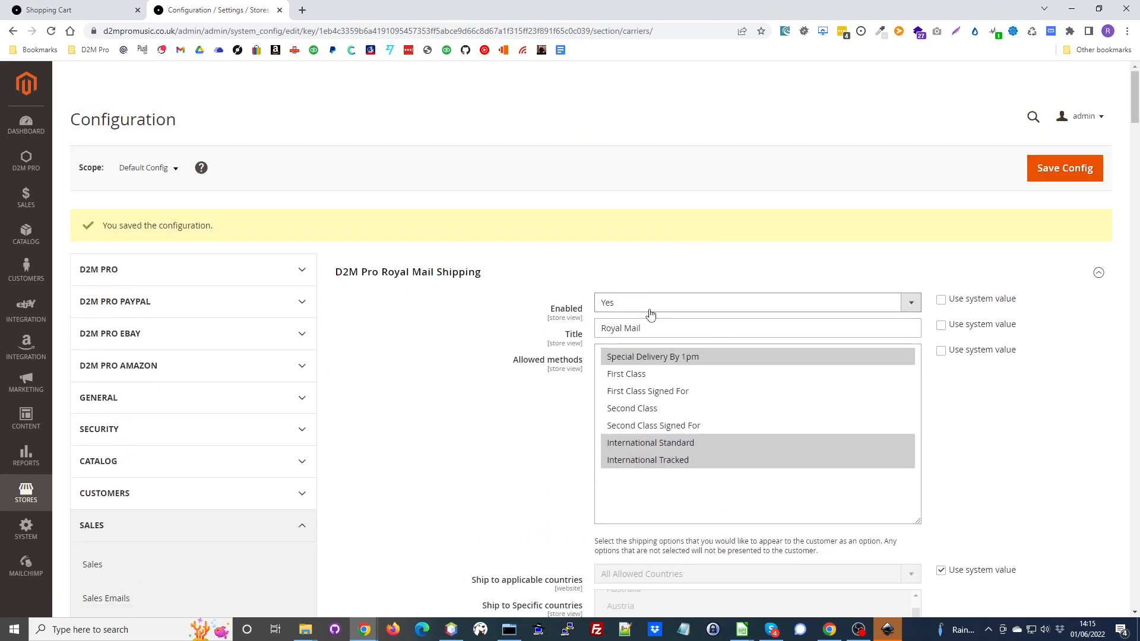
- Select First Class as the only allowed method for D2M Pro Royal Mail Shipping
scroll(654, 321, "down", 5)
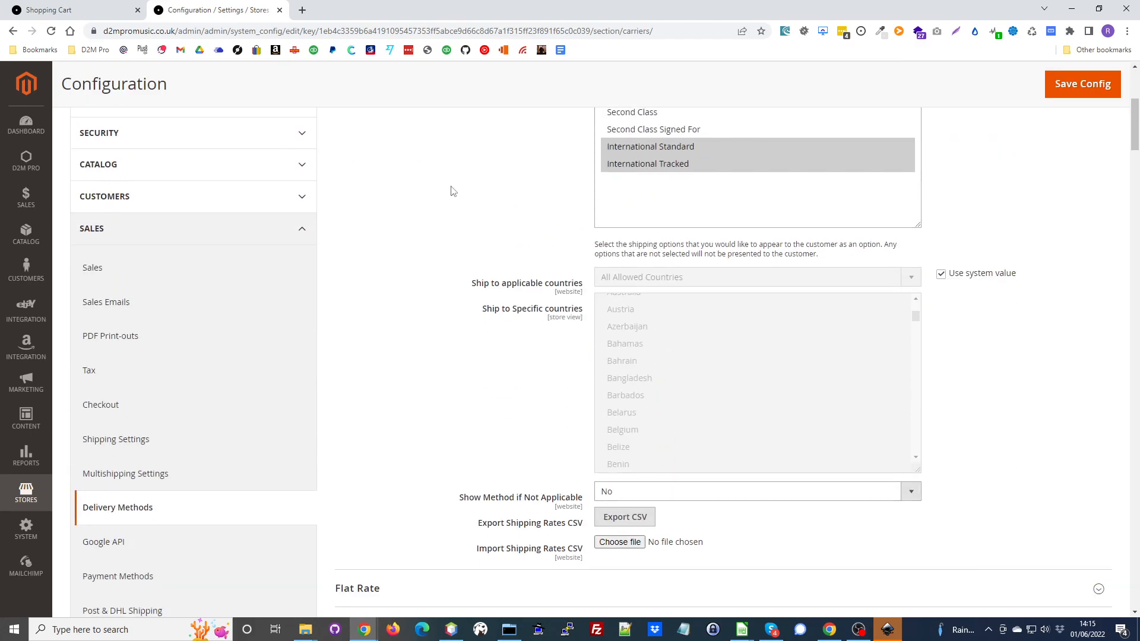
scroll(725, 338, "up", 8)
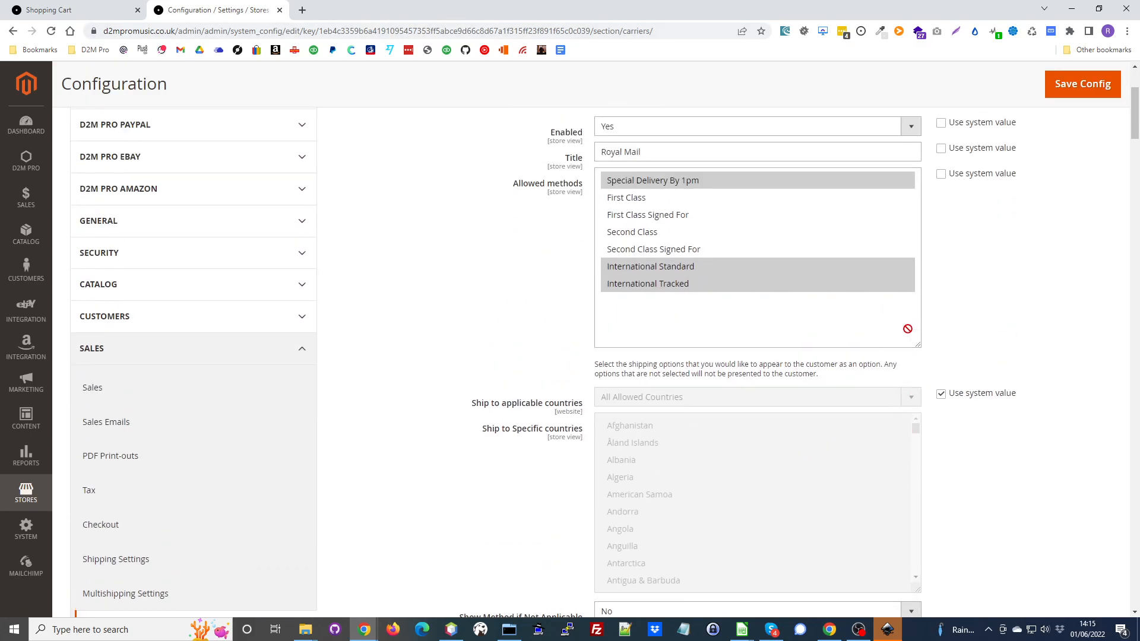
left_click(637, 261)
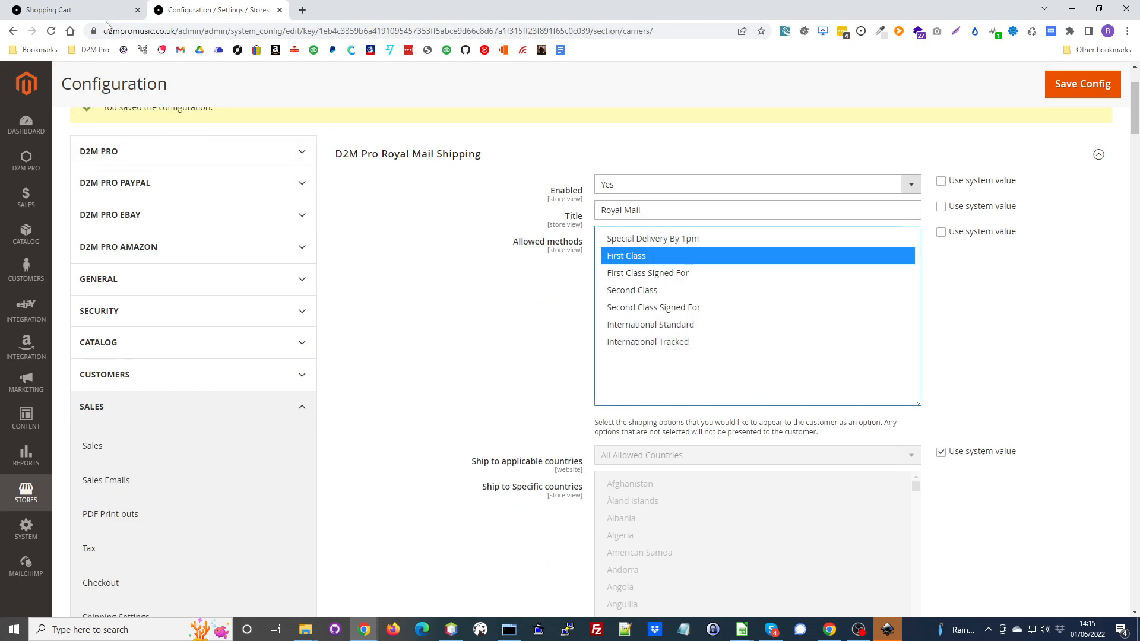
- Check the shipping method in the storefront cart, then select Second Class as the only allowed Royal Mail method in the delivery configuration
left_click(71, 10)
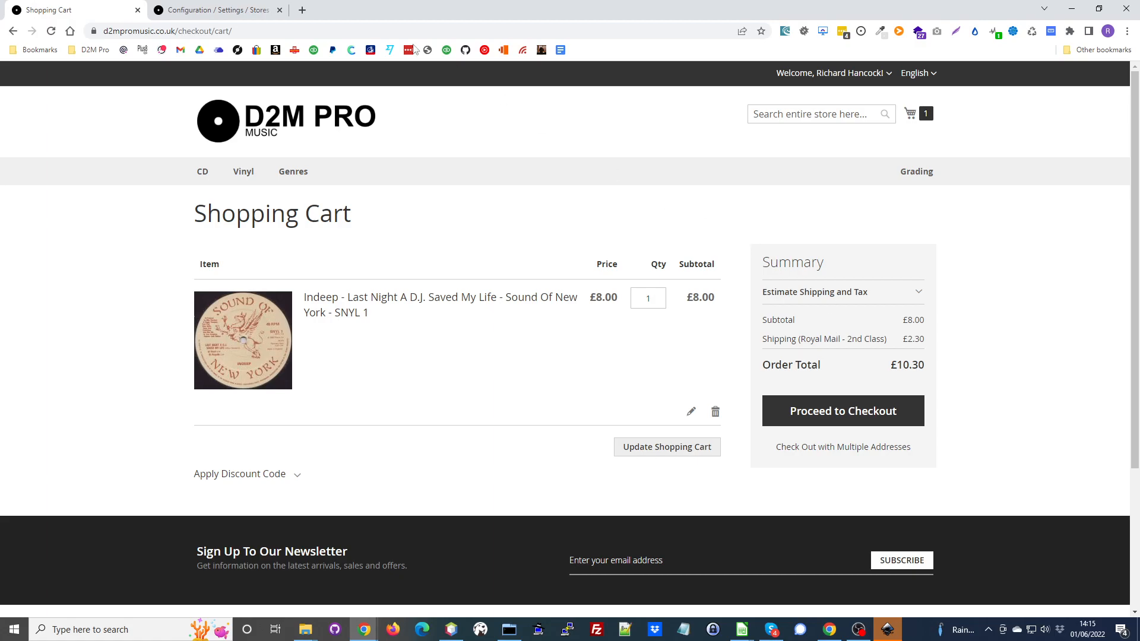
left_click(240, 9)
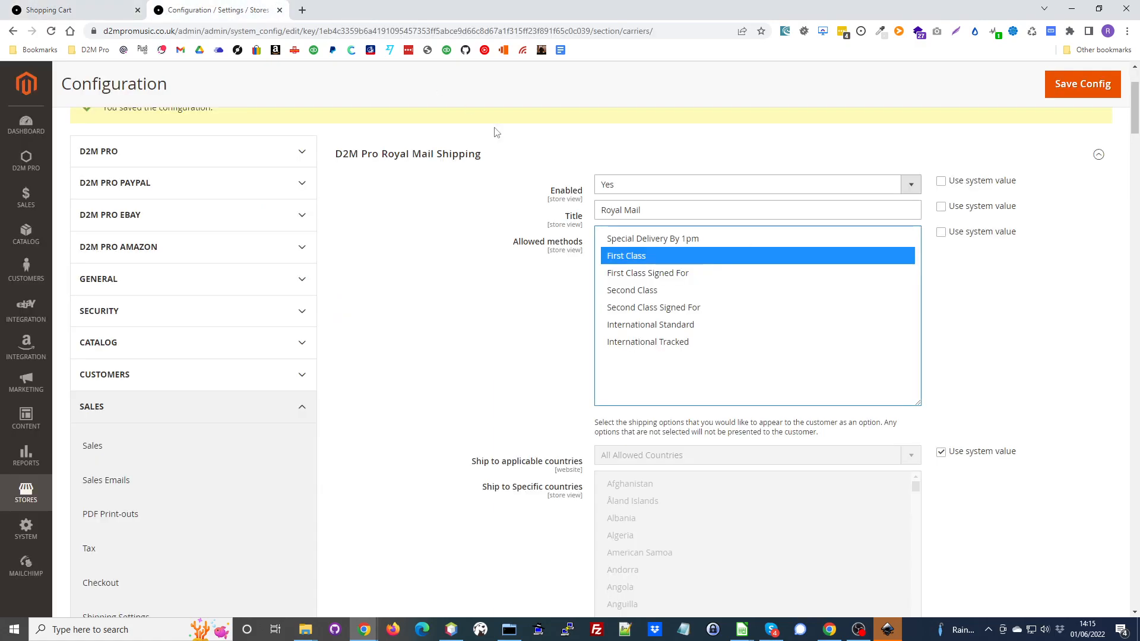
left_click(642, 292)
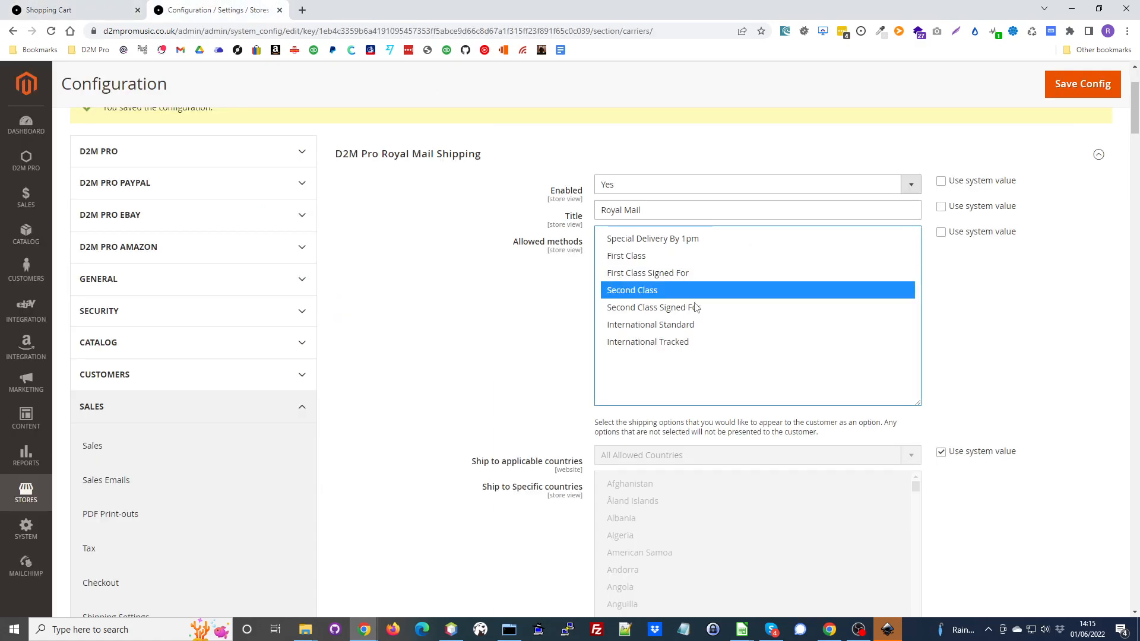
scroll(684, 536, "down", 4)
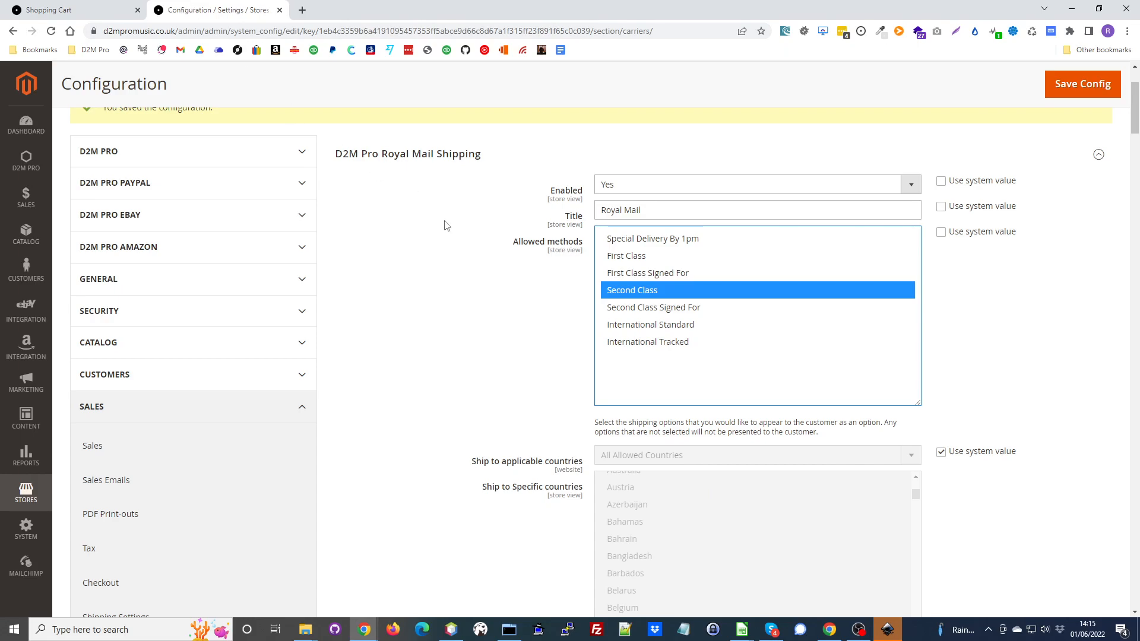
- Collapse the D2M Pro Royal Mail Shipping and Carrier Shipping sections, then open the Payment Methods configuration
left_click(442, 155)
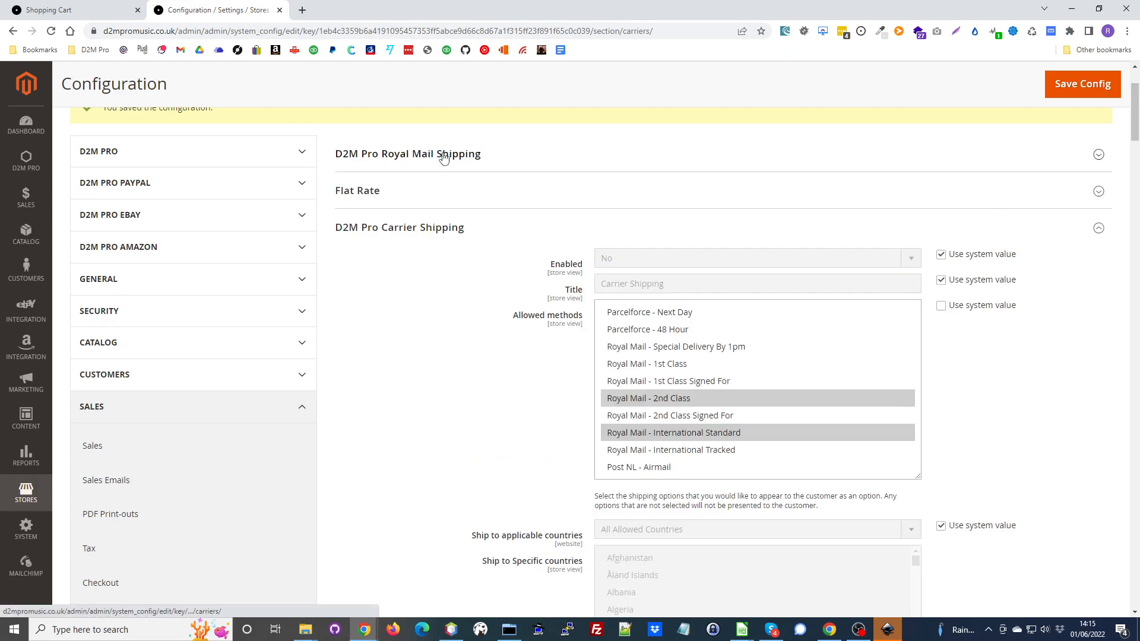
left_click(420, 229)
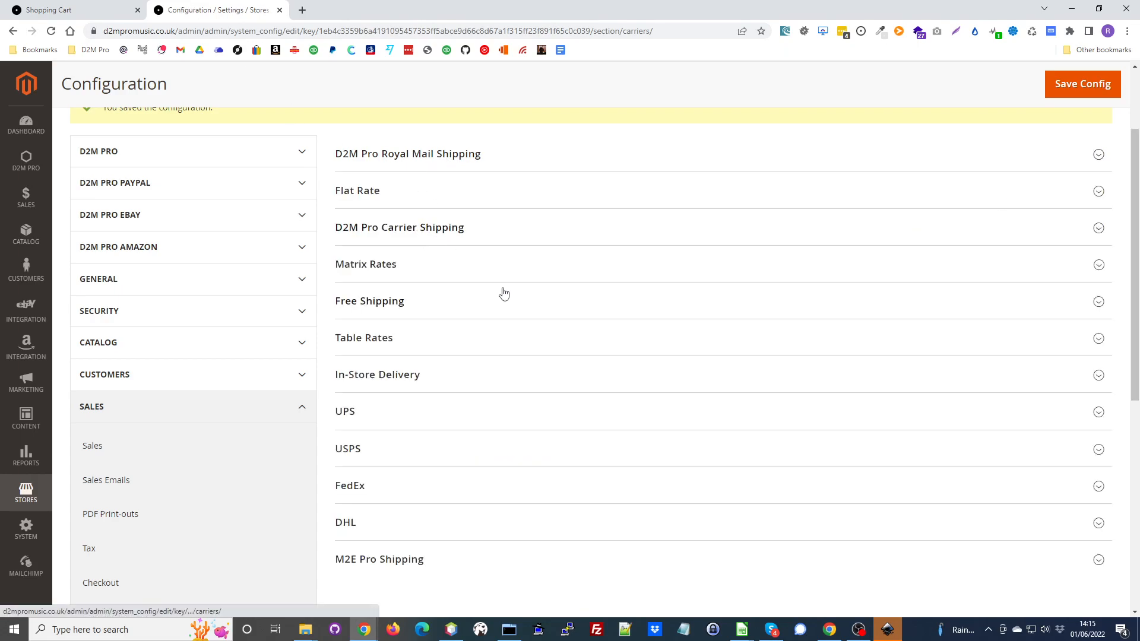
scroll(683, 302, "down", 3)
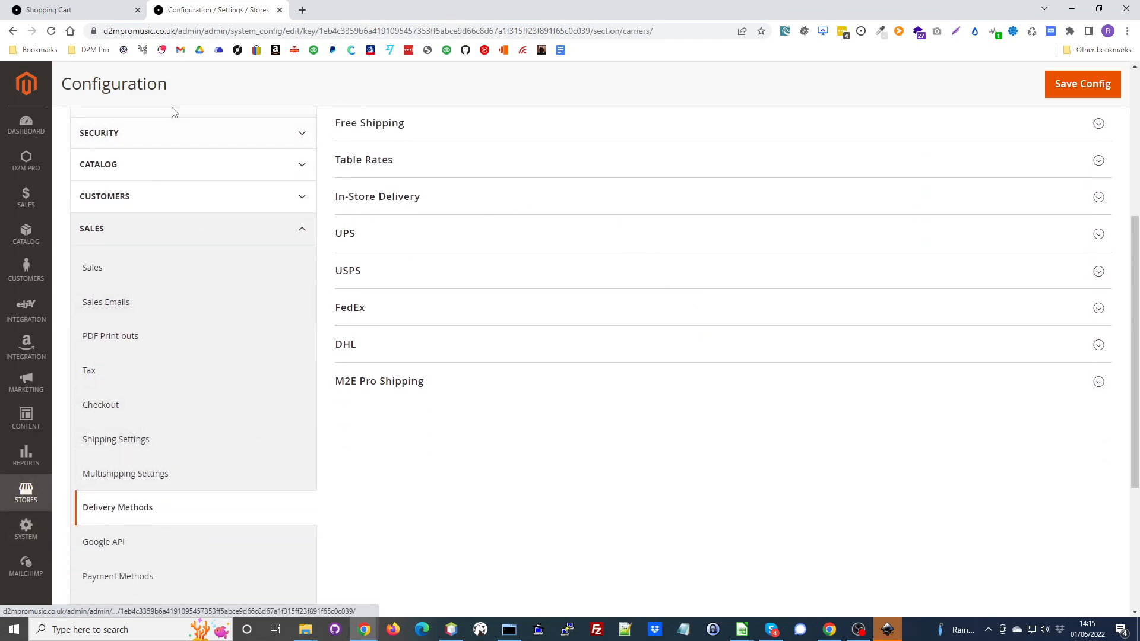
scroll(232, 211, "down", 4)
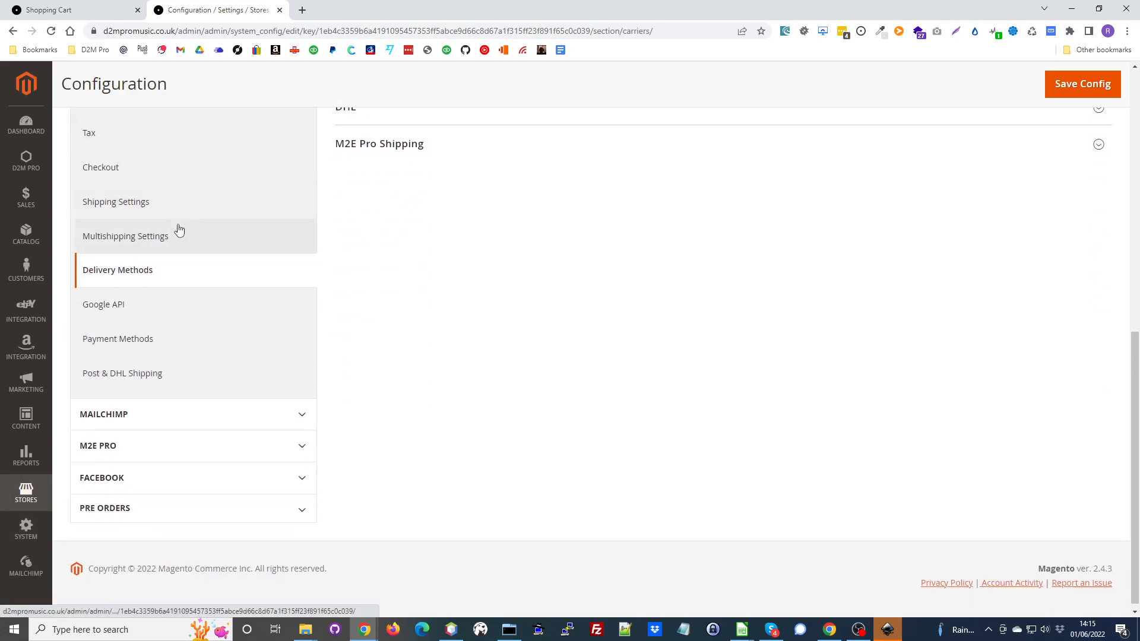
left_click(117, 345)
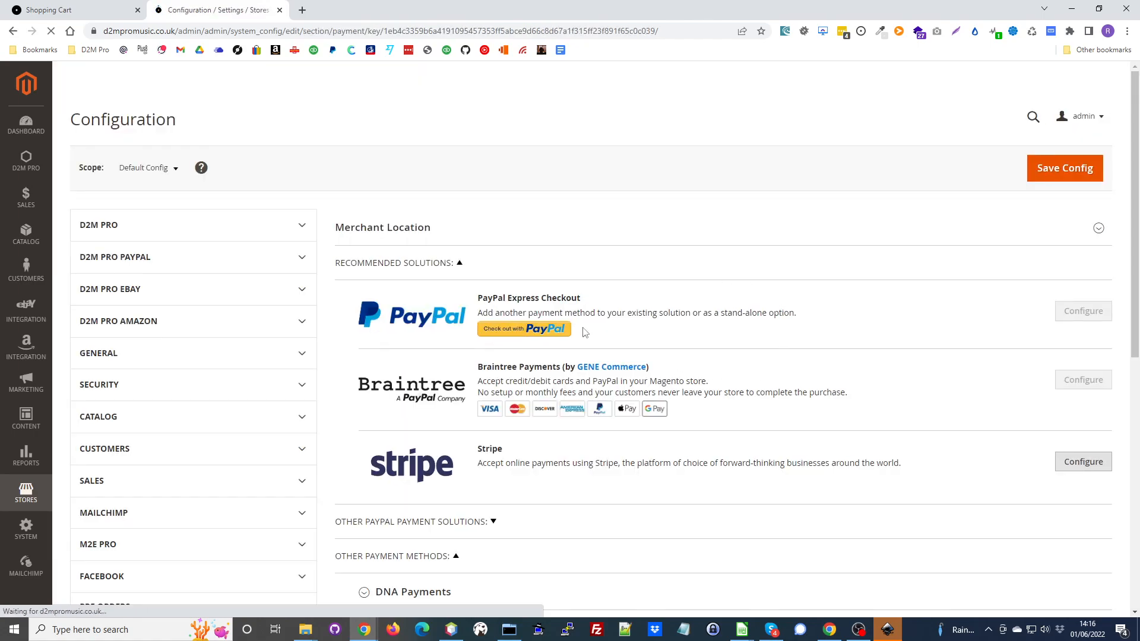
- Look through the available payment methods, then open Stripe's configuration and expand its General settings
scroll(493, 258, "down", 1)
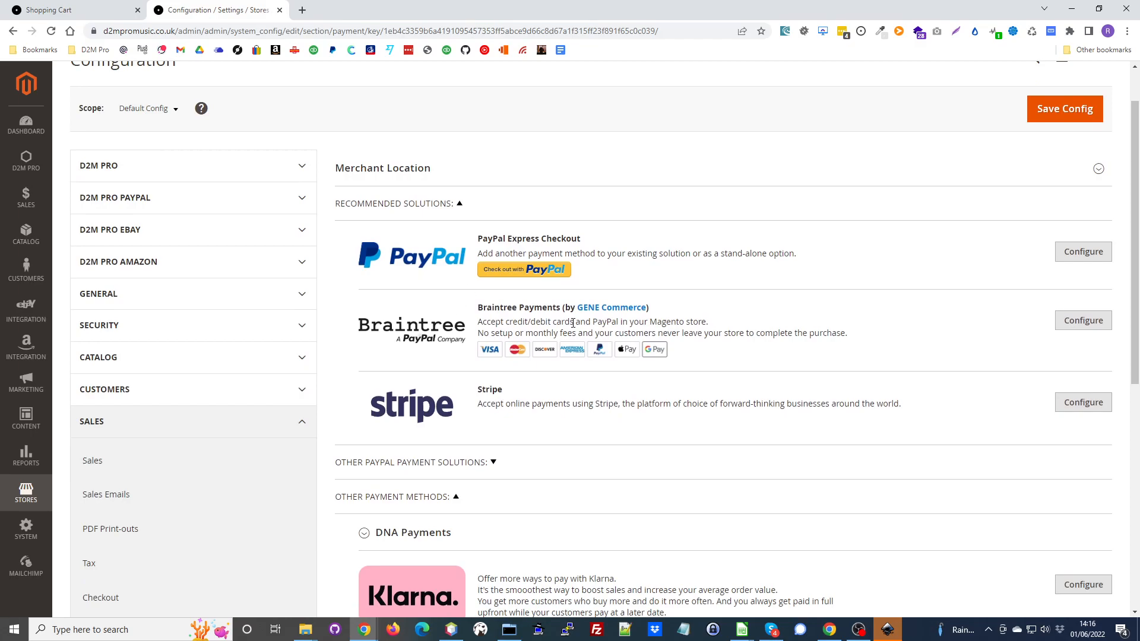
scroll(573, 322, "down", 2)
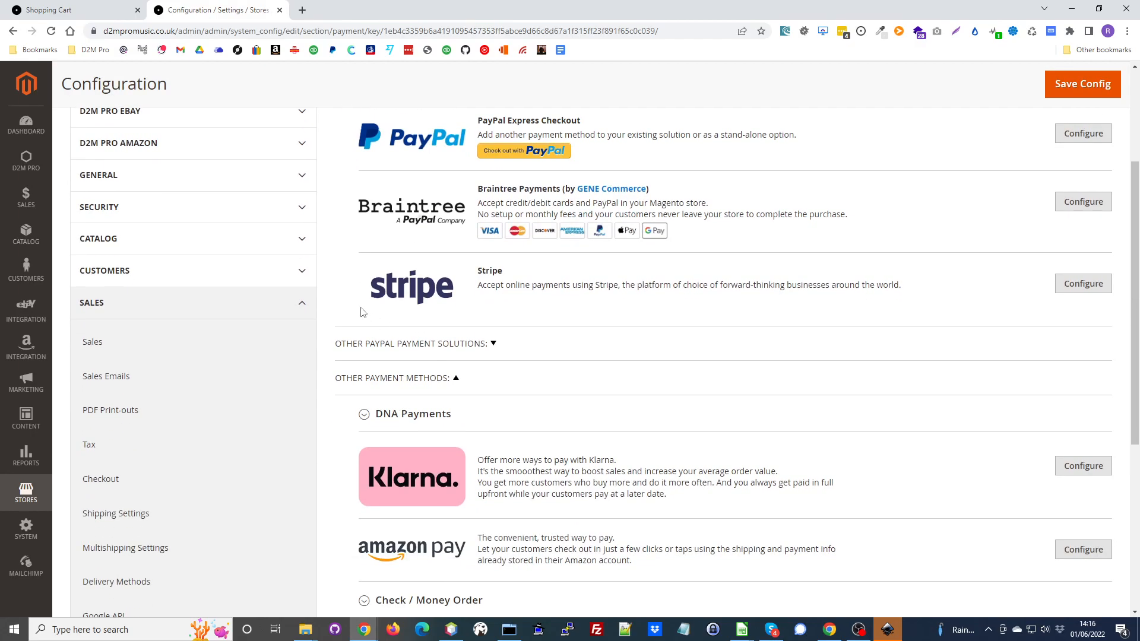
scroll(482, 296, "down", 2)
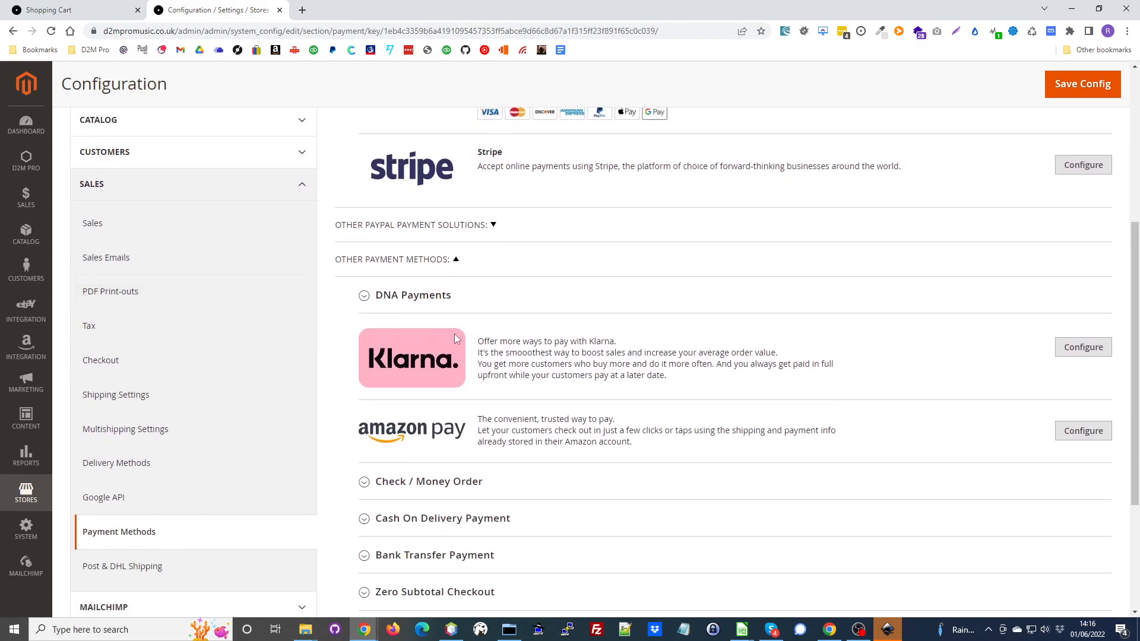
scroll(487, 444, "up", 3)
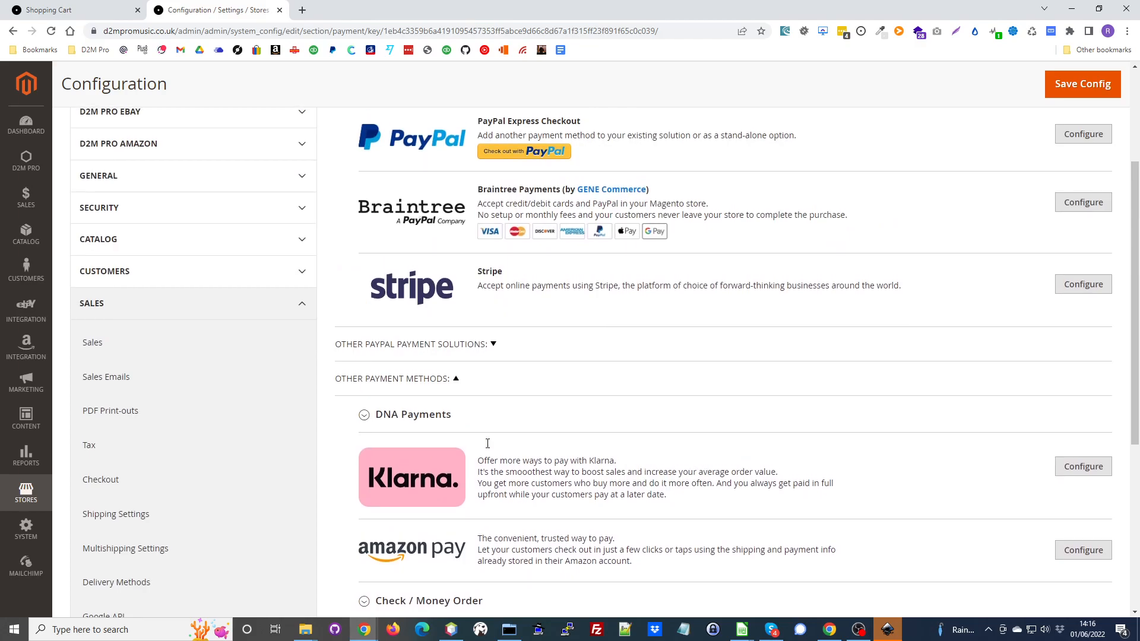
left_click(1102, 349)
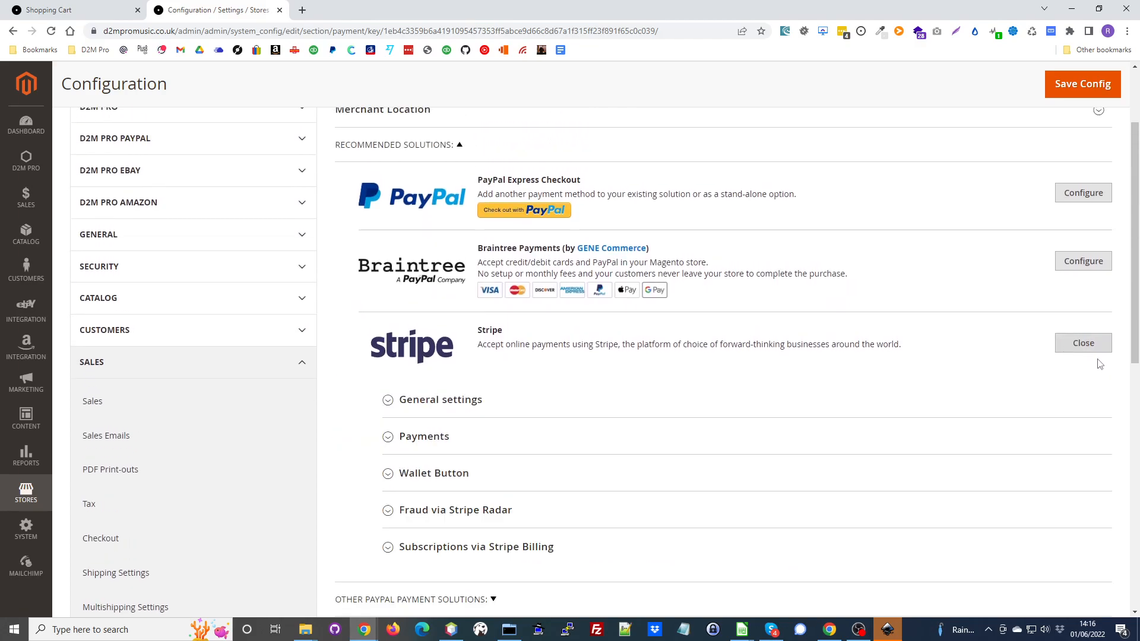
left_click(438, 403)
scroll(807, 244, "down", 4)
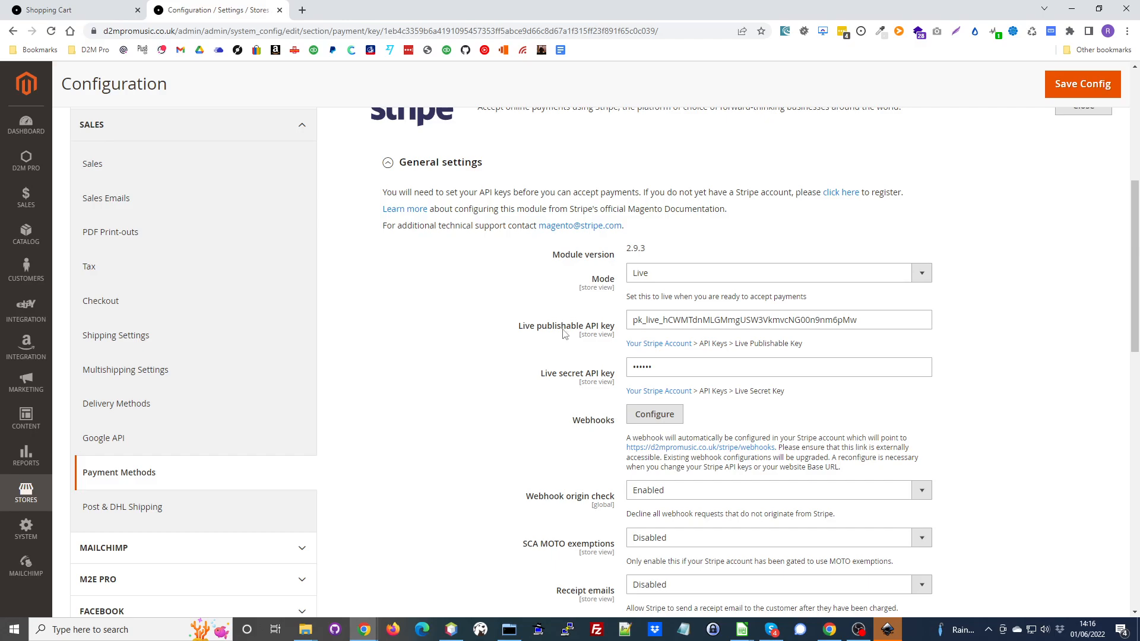
- Highlight Stripe's live publishable API key, view the API keys page of the linked Stripe account, and return to the Magento configuration
left_click_drag(878, 324, 621, 320)
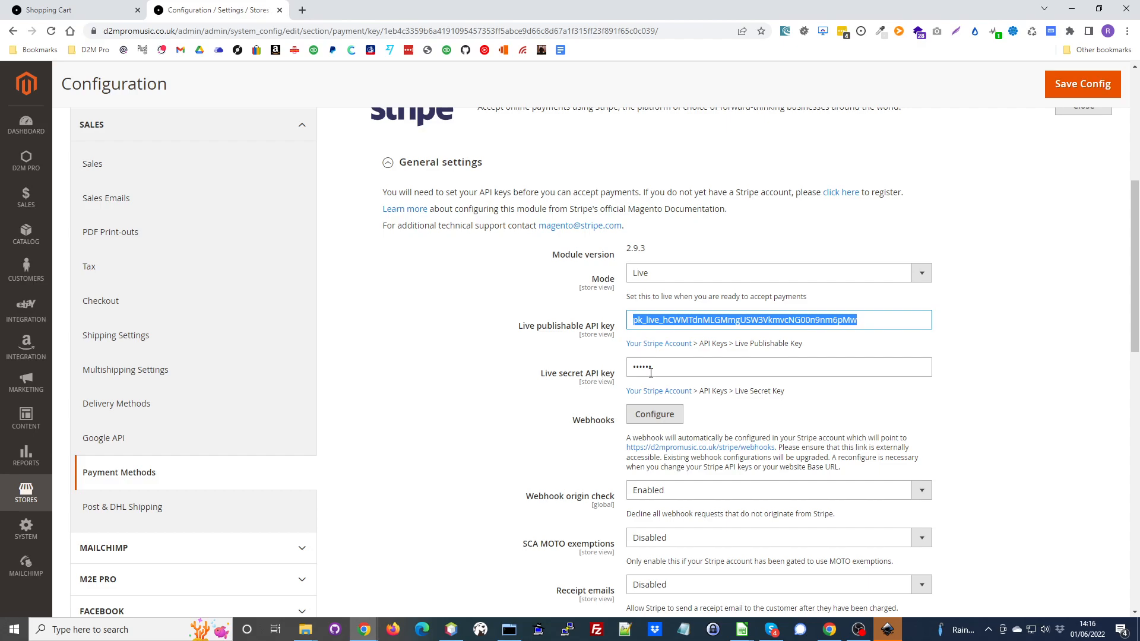
left_click(1009, 328)
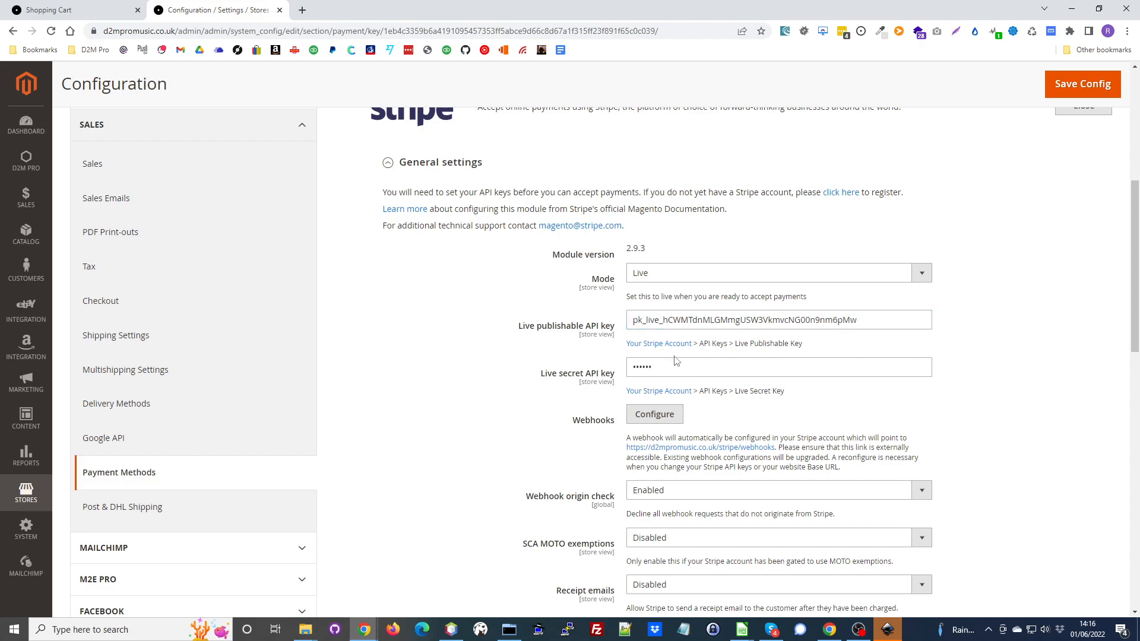
left_click(646, 348)
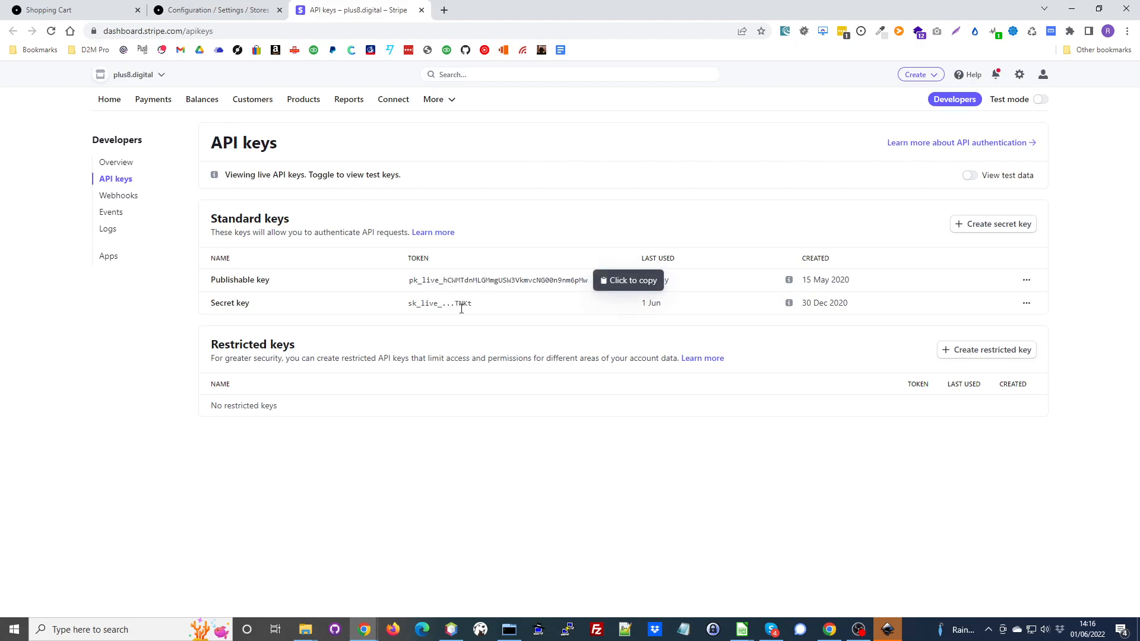
left_click(217, 7)
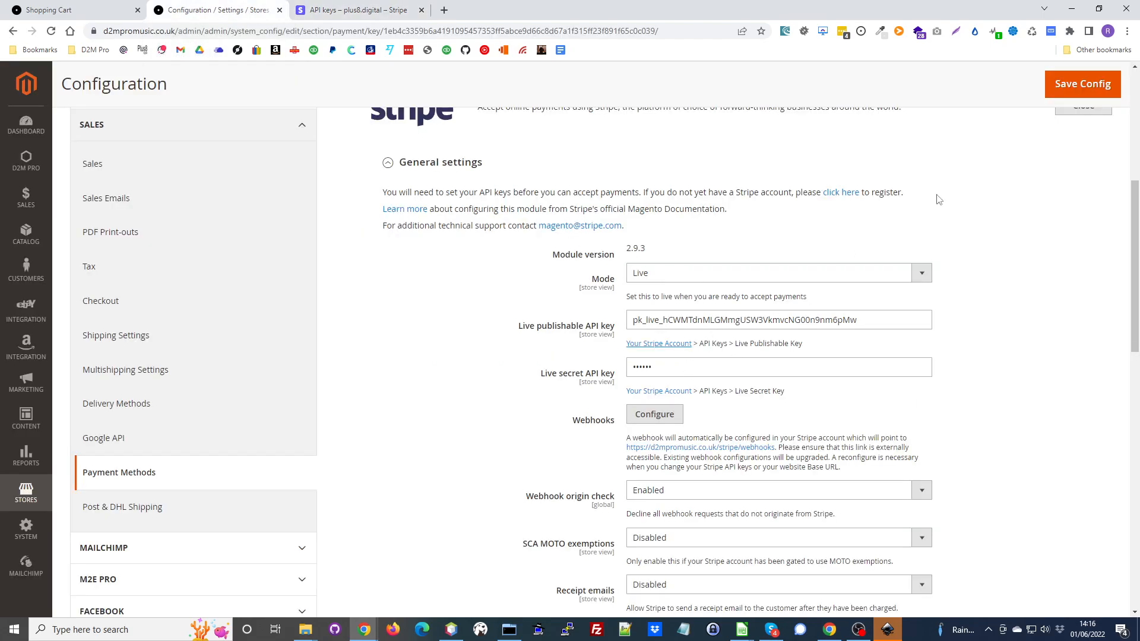
- Expand Stripe's Payments section and its Cards settings, and review the card payment options
scroll(1036, 232, "down", 3)
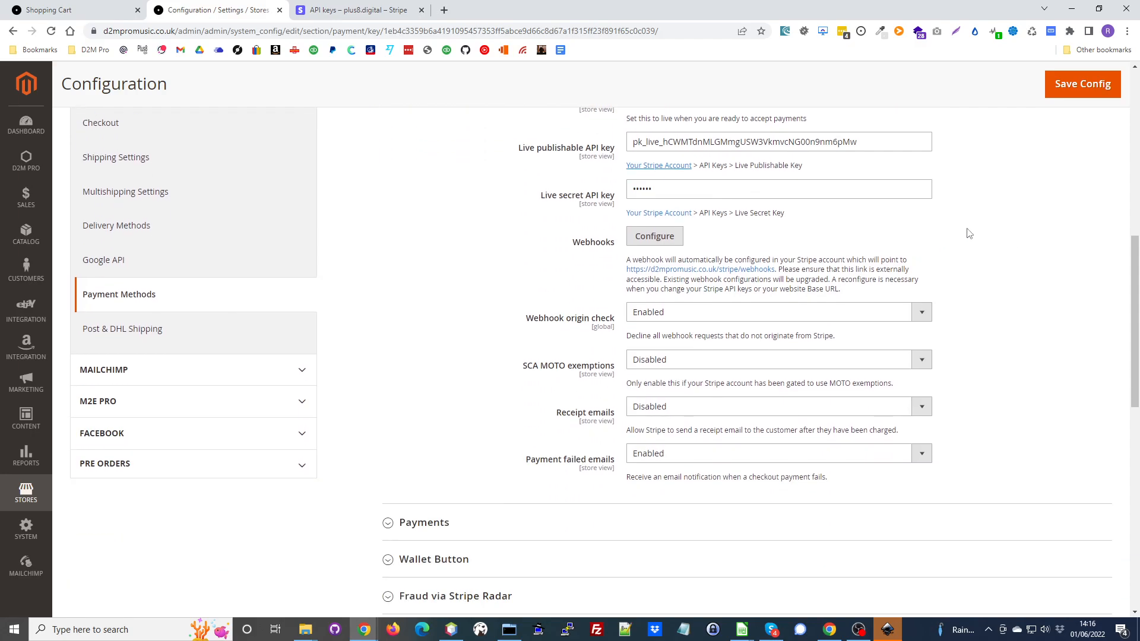
scroll(926, 229, "down", 3)
left_click(441, 351)
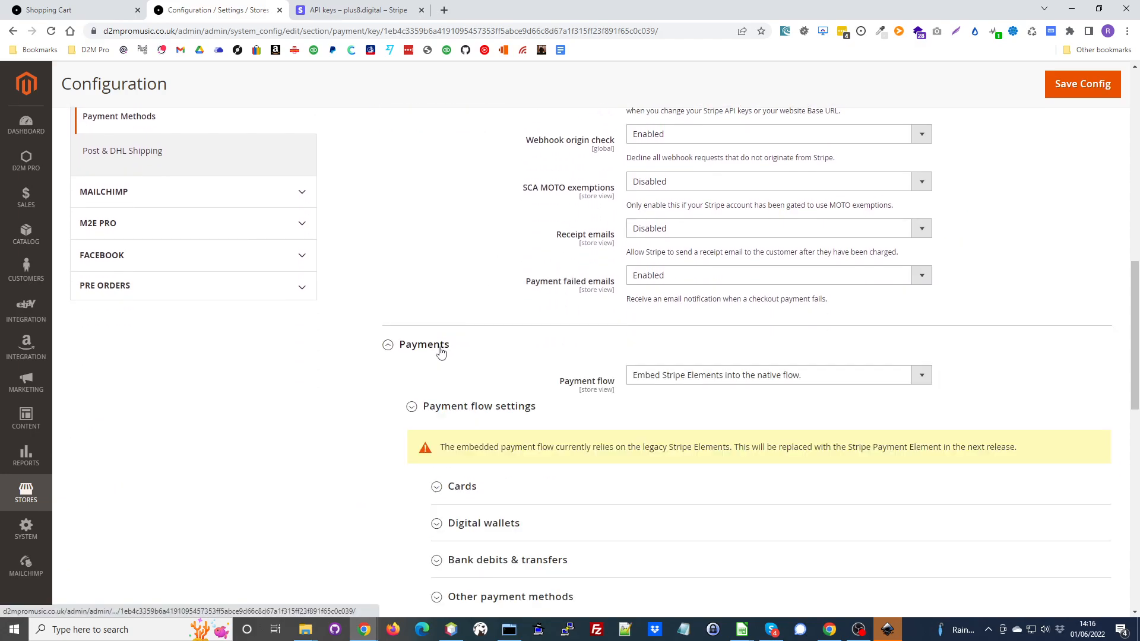
scroll(463, 226, "down", 3)
left_click(457, 314)
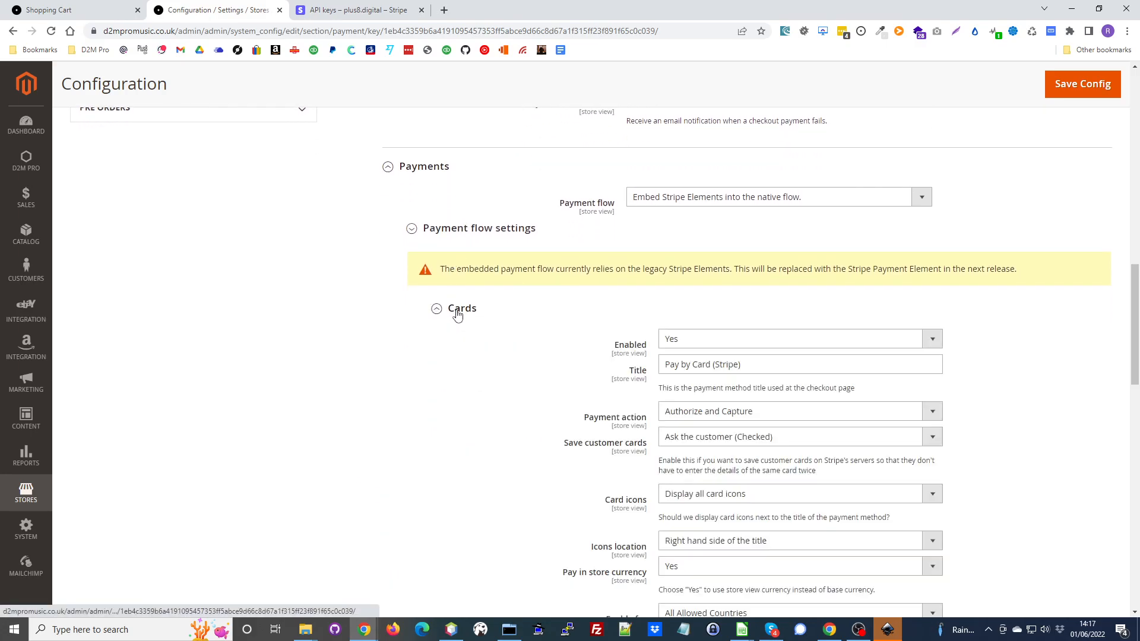
scroll(457, 315, "down", 3)
scroll(457, 315, "up", 1)
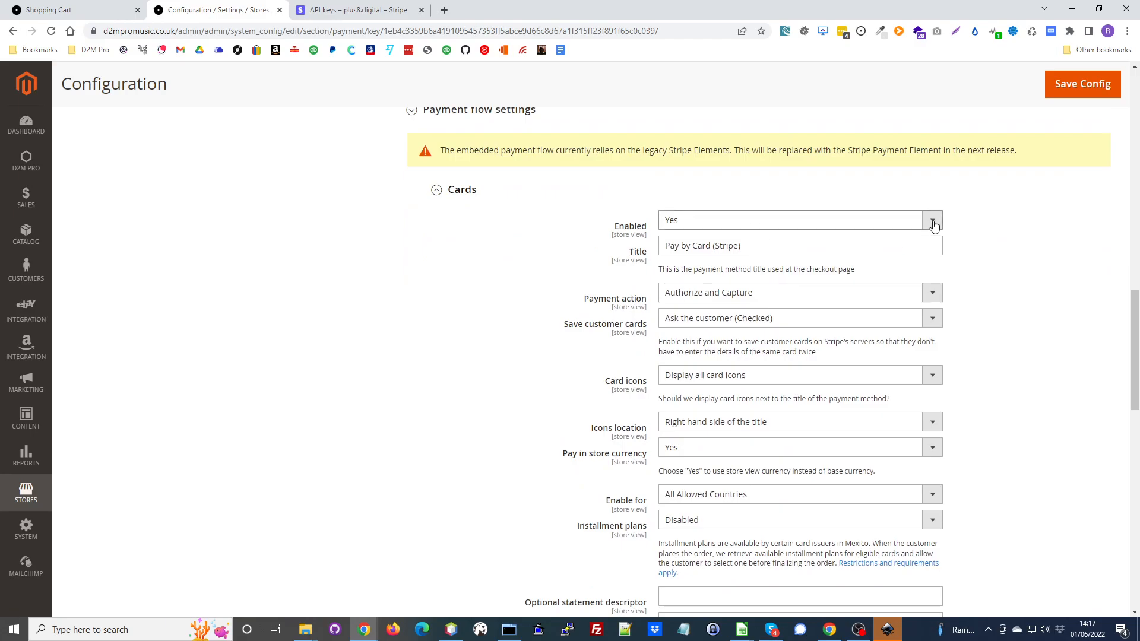
scroll(992, 376, "down", 4)
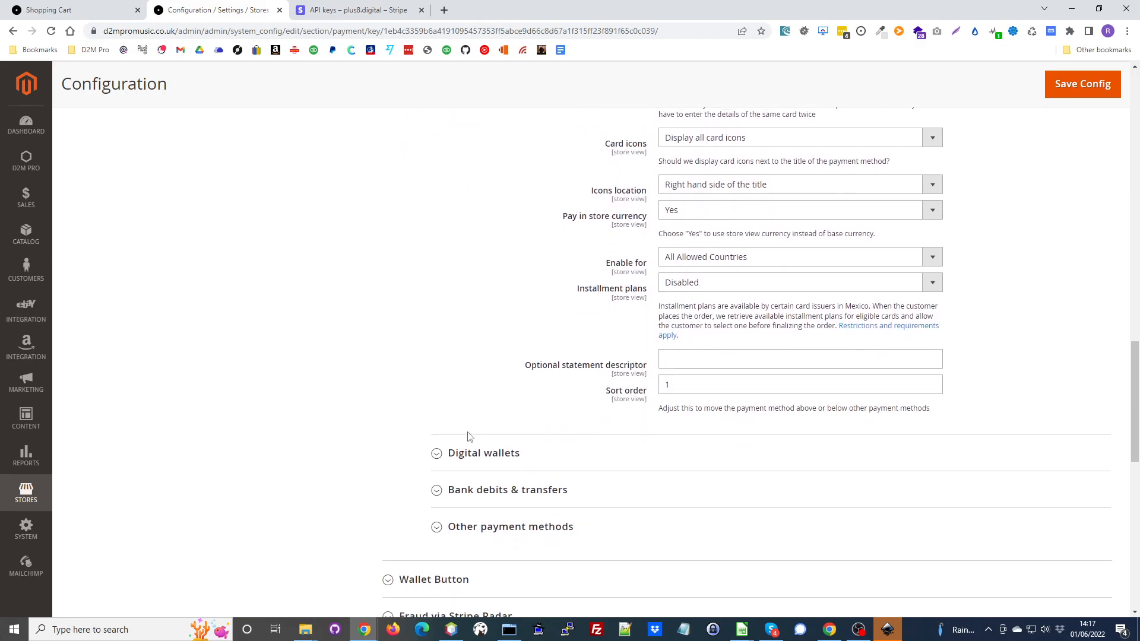
- Expand Stripe's Other payment methods, review the list, and look back over the Stripe general and card settings
scroll(469, 416, "down", 4)
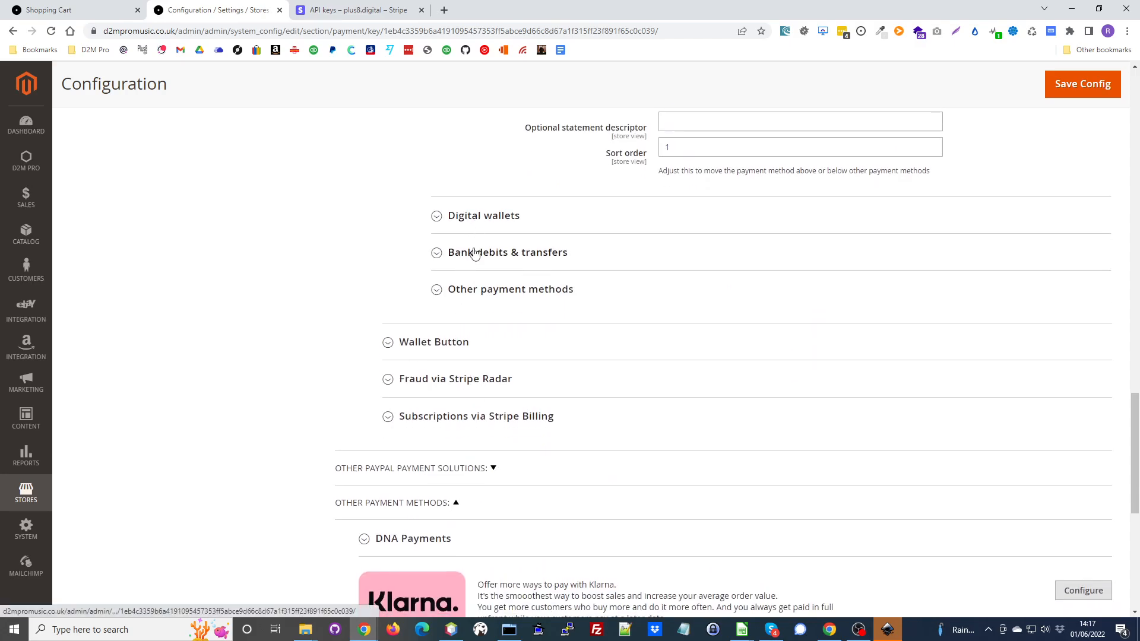
left_click(479, 295)
scroll(505, 319, "down", 1)
scroll(506, 319, "down", 1)
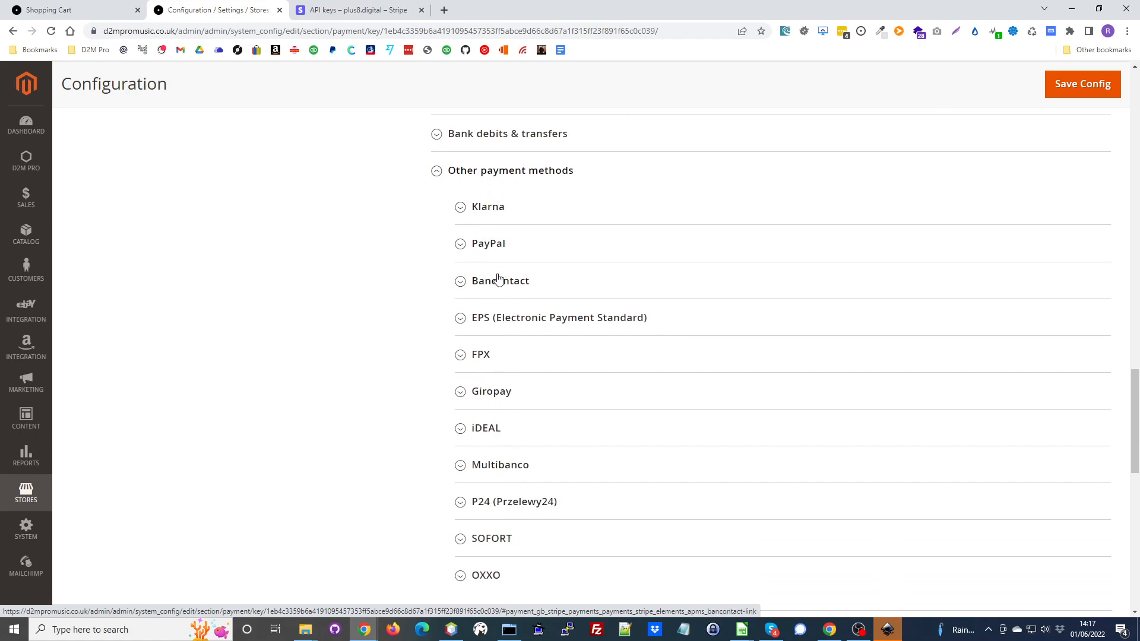
scroll(766, 404, "down", 1)
scroll(770, 414, "up", 12)
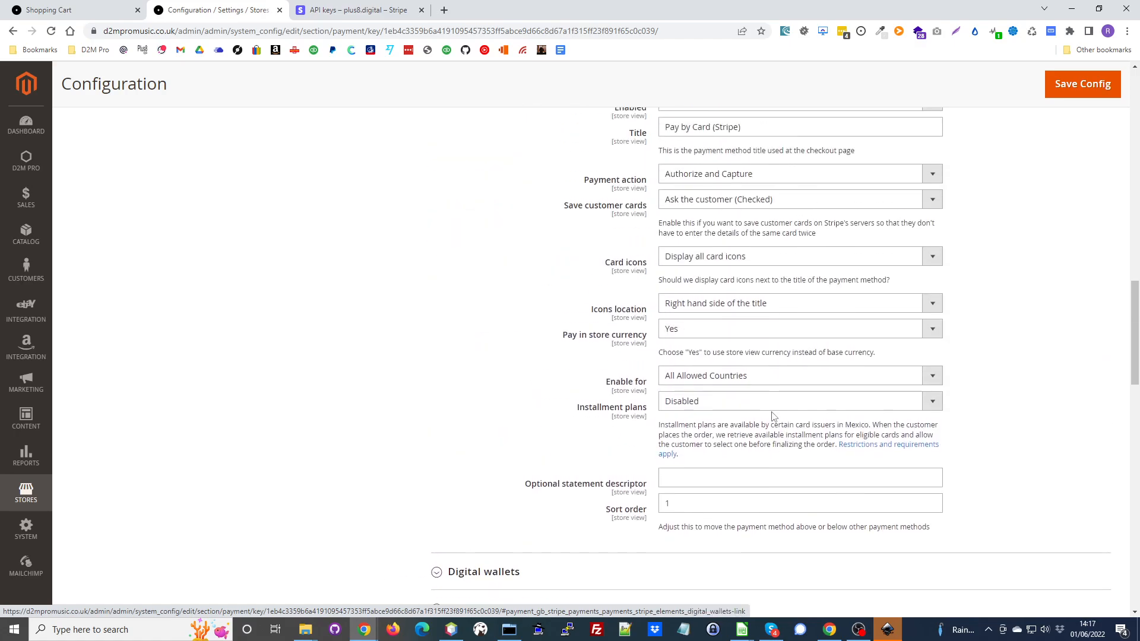
scroll(683, 307, "up", 15)
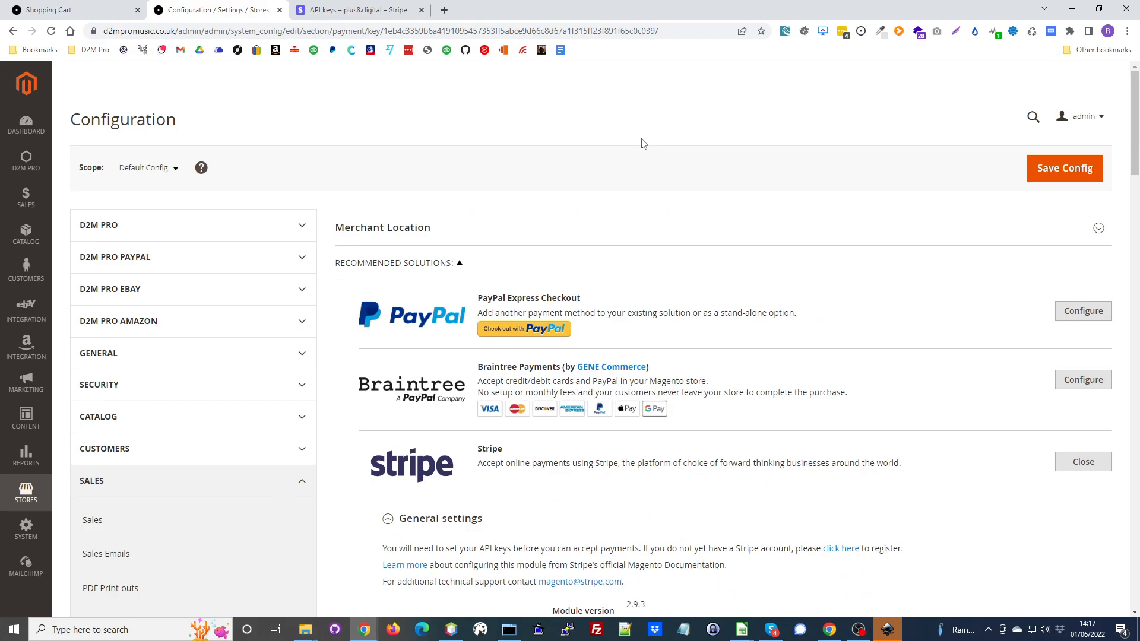
scroll(692, 288, "down", 4)
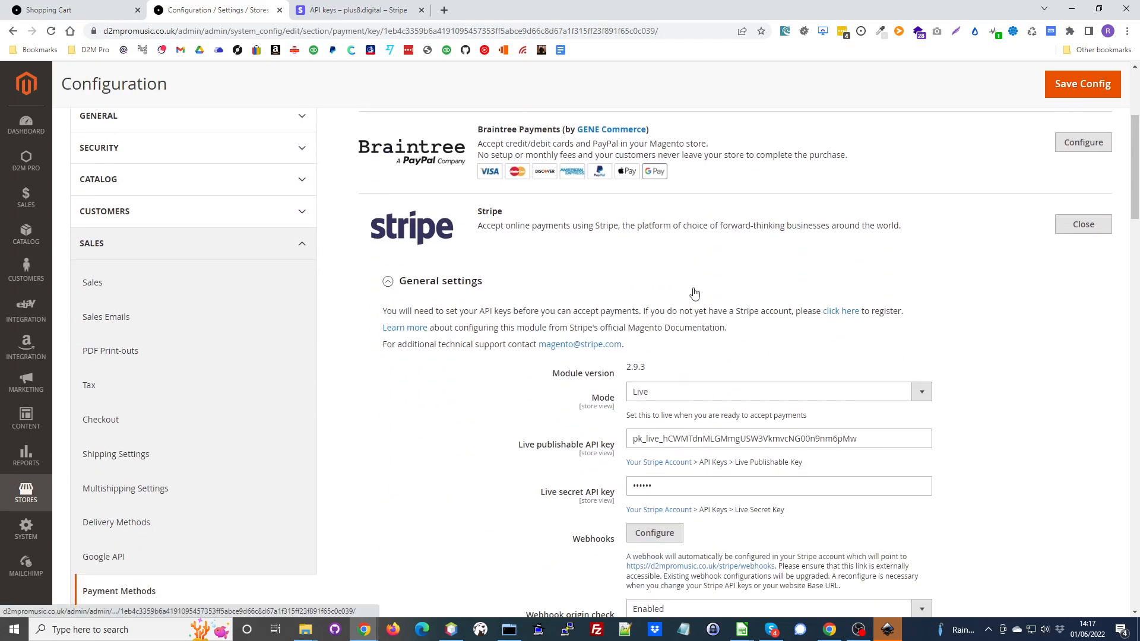
scroll(724, 300, "down", 8)
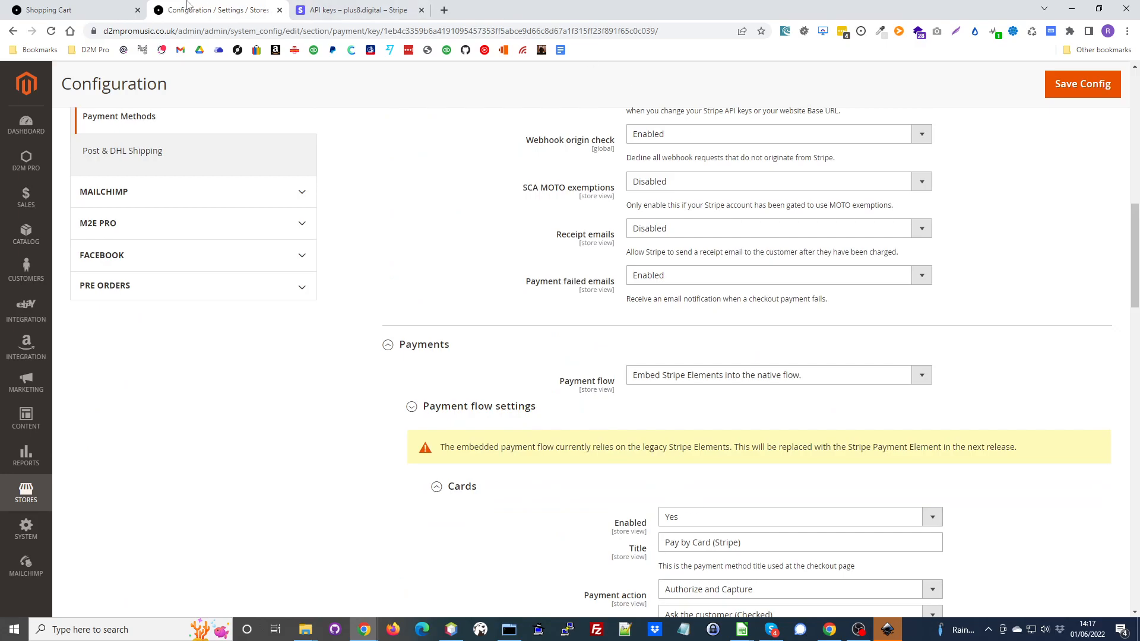
- Return to the storefront cart, proceed to checkout, and continue to the payment stage with Royal Mail 2nd Class shipping
left_click(90, 14)
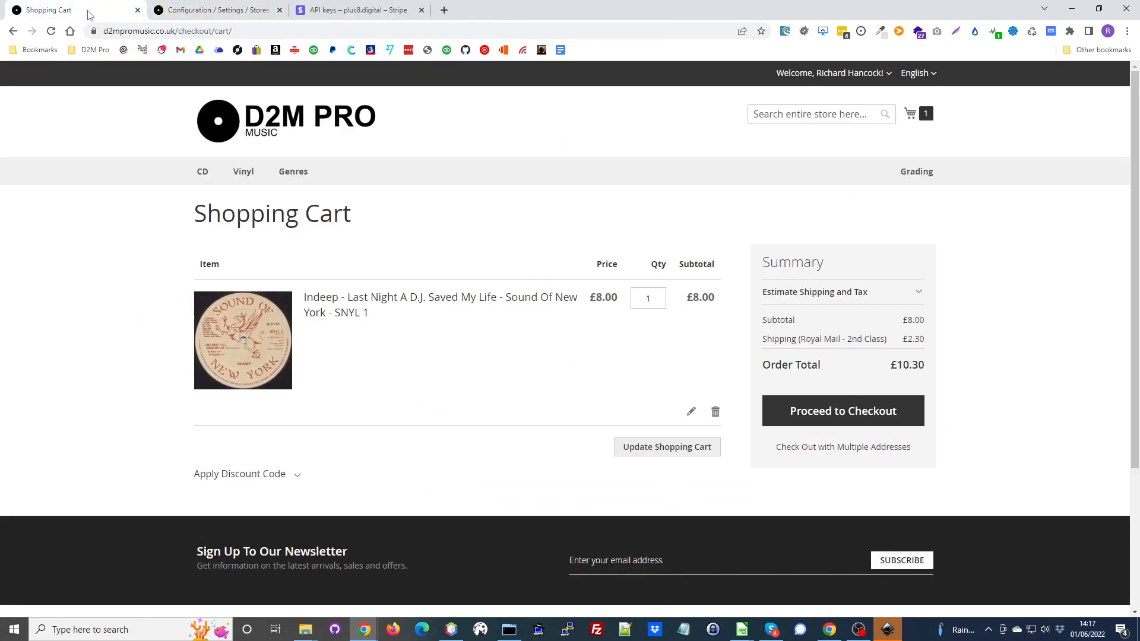
left_click(887, 409)
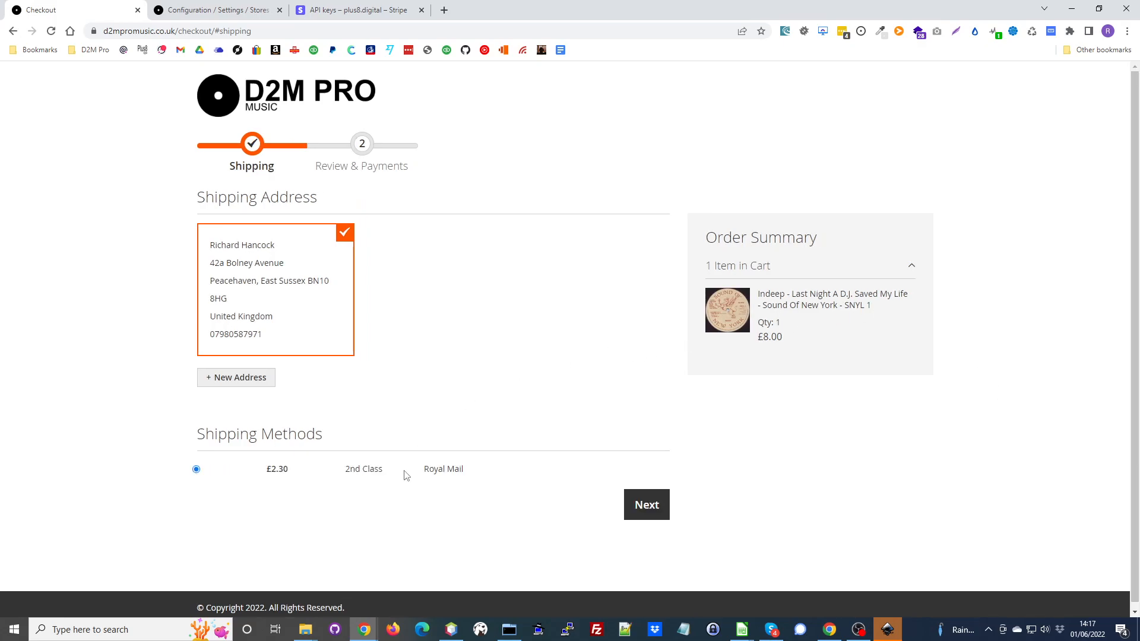
left_click(647, 504)
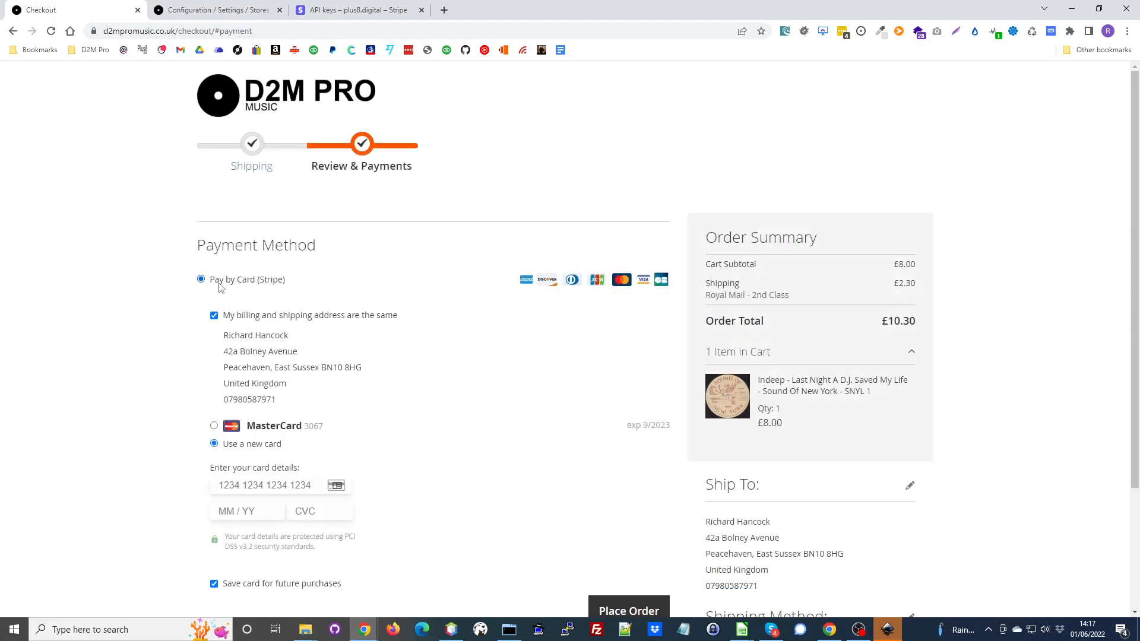
- Review the Pay by Card (Stripe) form and order summary at checkout, opening and dismissing the saved card suggestions
scroll(350, 302, "down", 3)
left_click(333, 325)
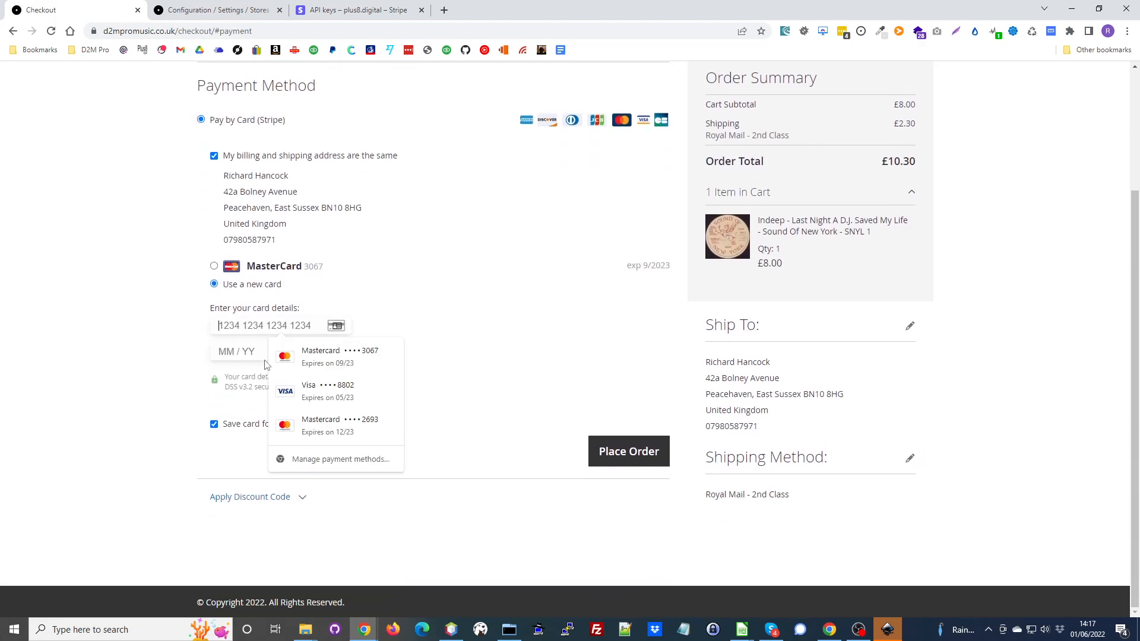
left_click(144, 367)
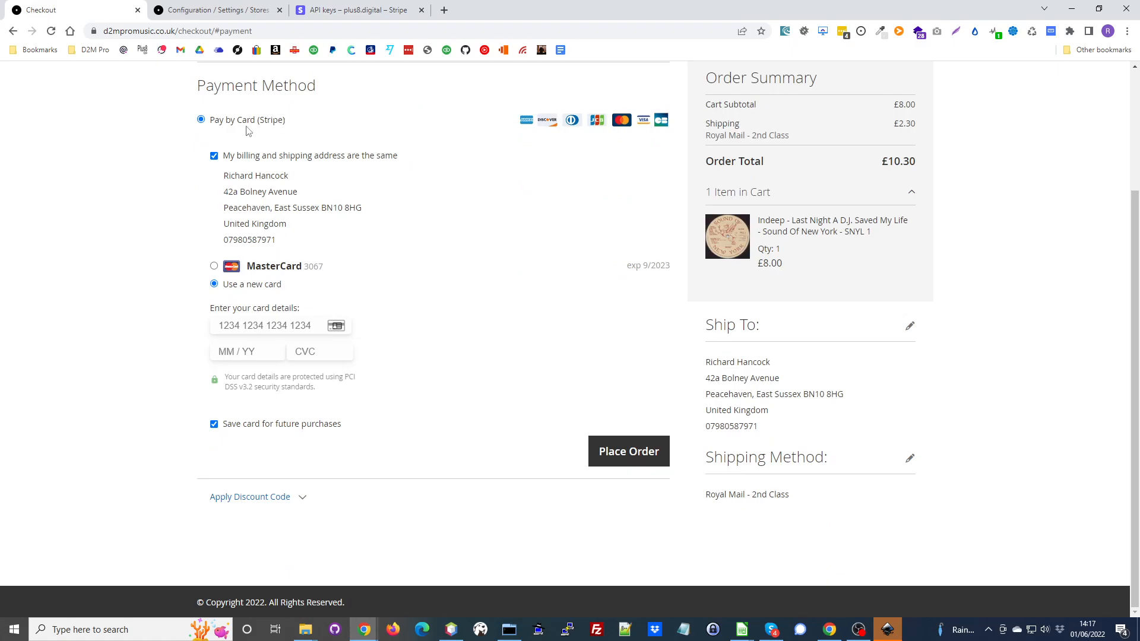
scroll(535, 279, "up", 3)
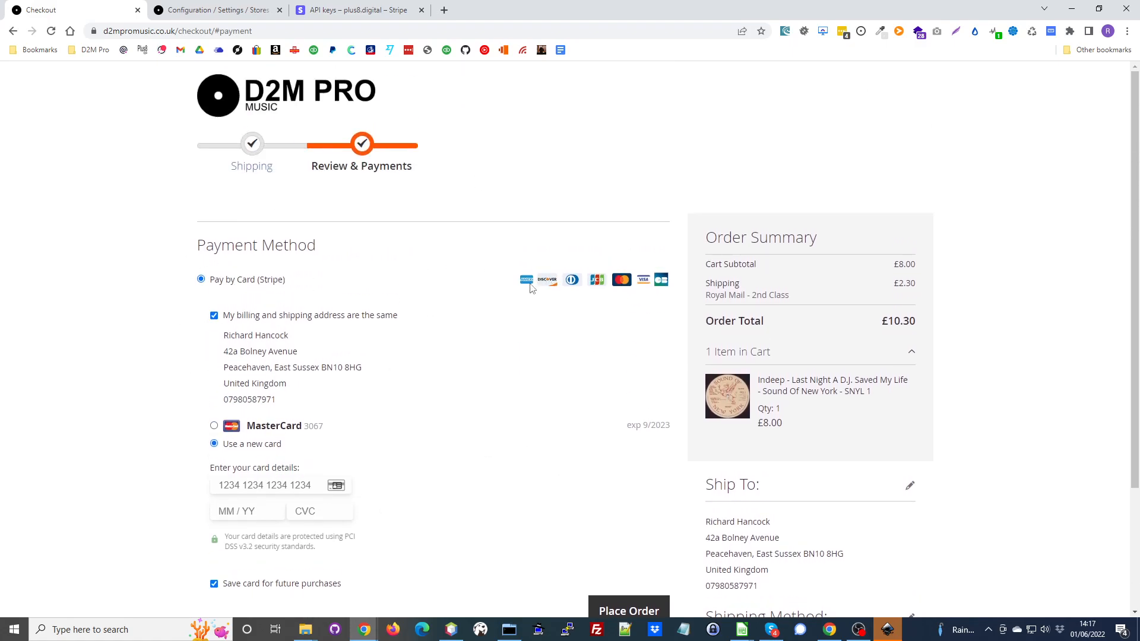
scroll(672, 576, "down", 2)
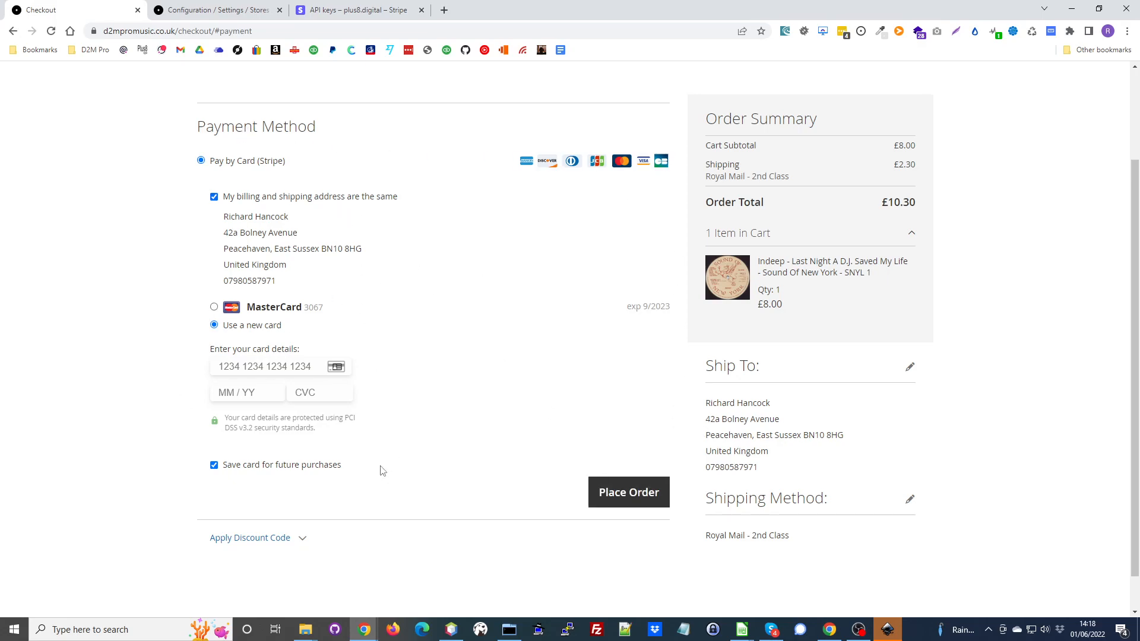
scroll(622, 396, "down", 1)
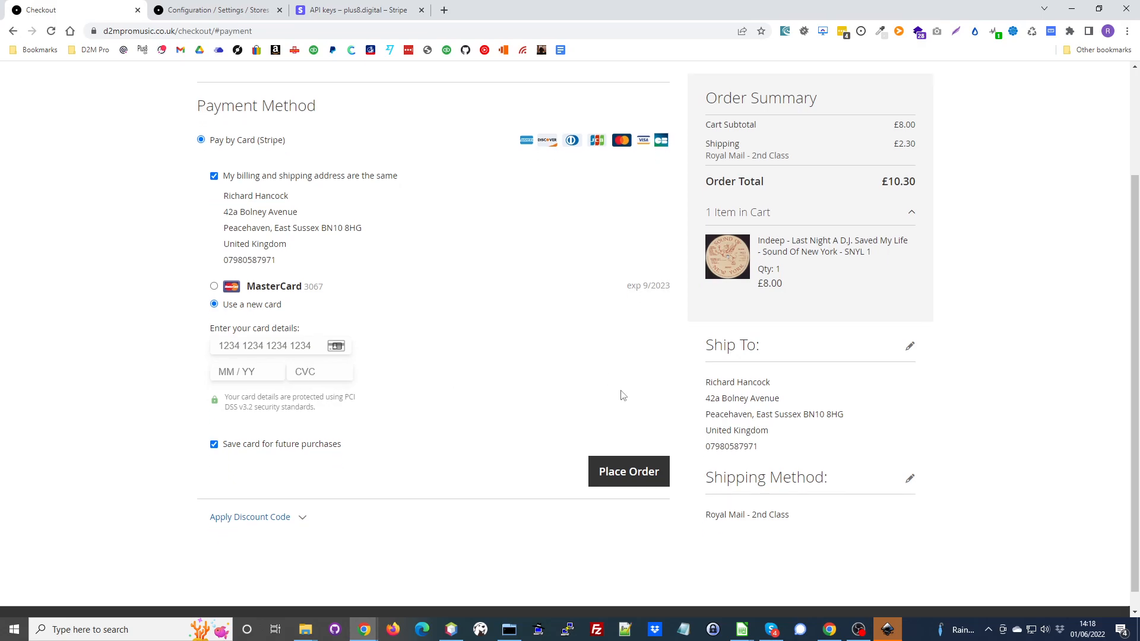
scroll(615, 387, "up", 3)
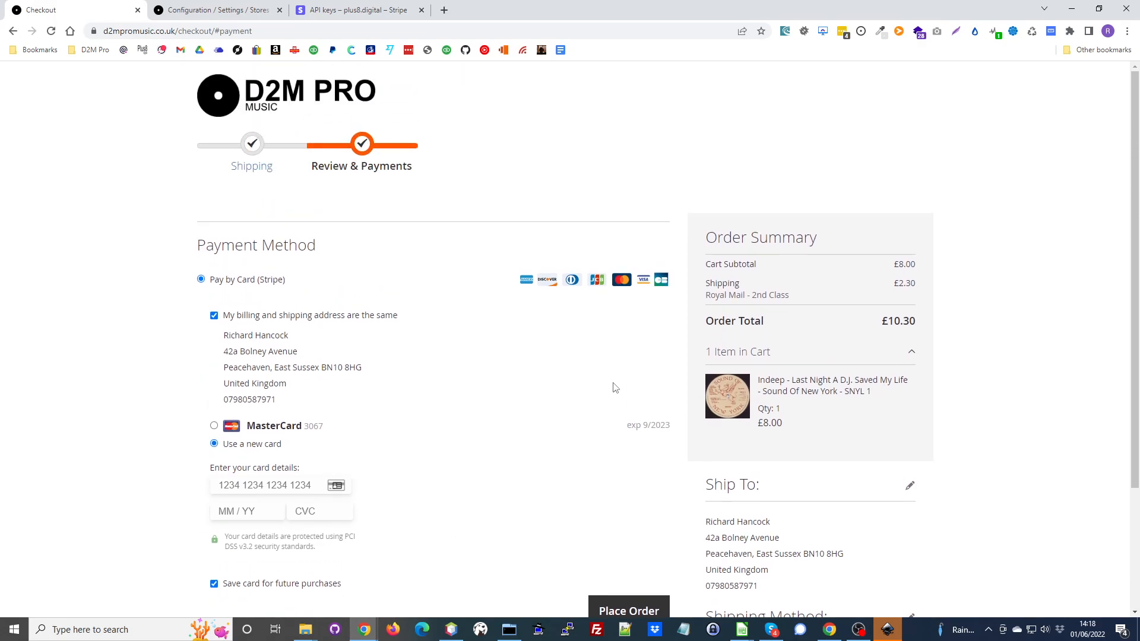